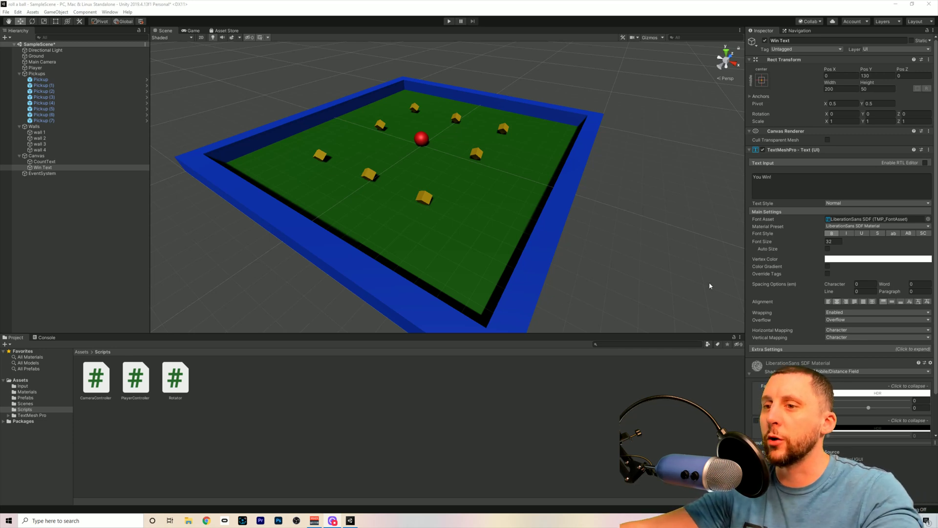
Switch to Unity Hub and open the description of the Roll-a-Ball beginner project among the Learn projects
left_click(351, 521)
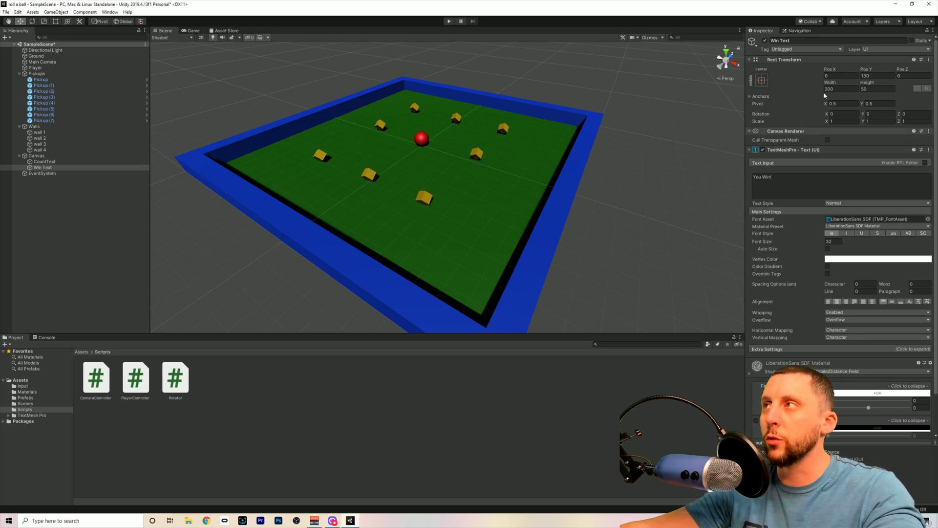
left_click(895, 4)
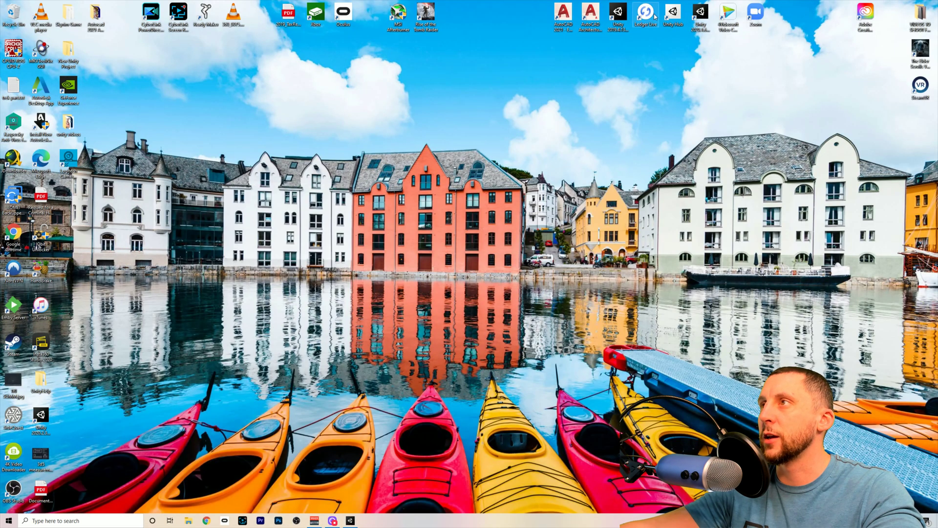
double_click(671, 17)
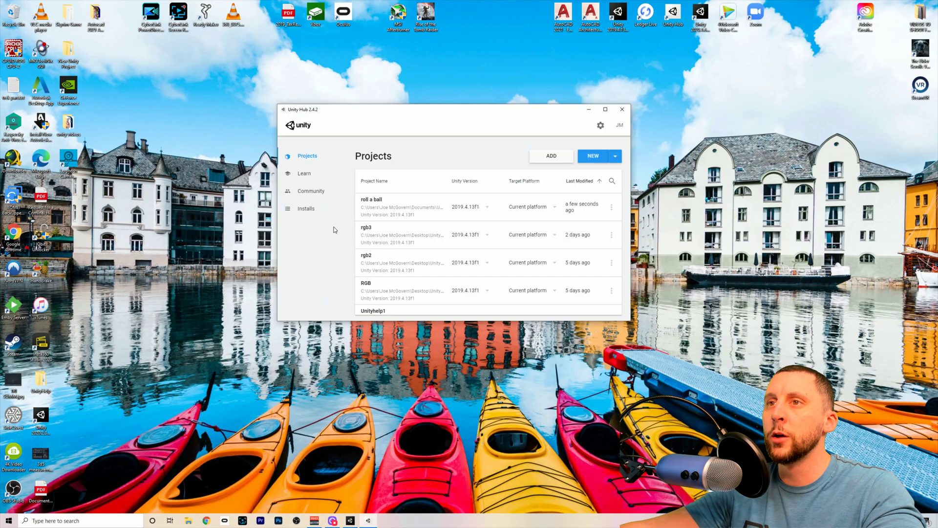
left_click(304, 173)
scroll(428, 255, "down", 5)
scroll(428, 256, "down", 5)
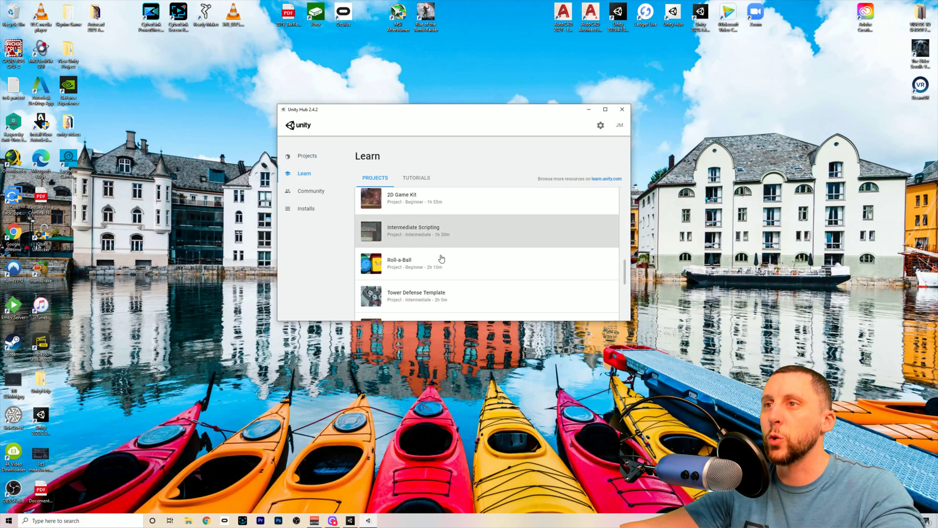
scroll(442, 259, "down", 3)
scroll(421, 244, "up", 3)
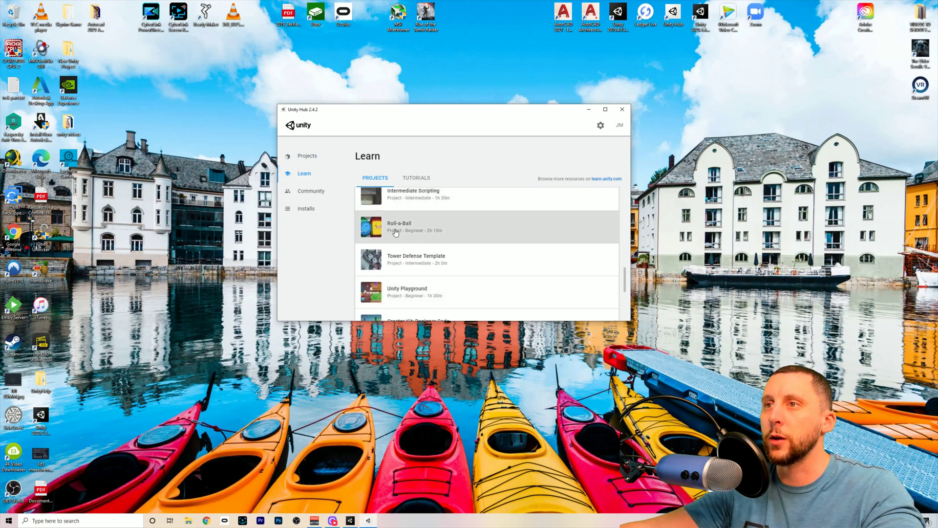
left_click(408, 238)
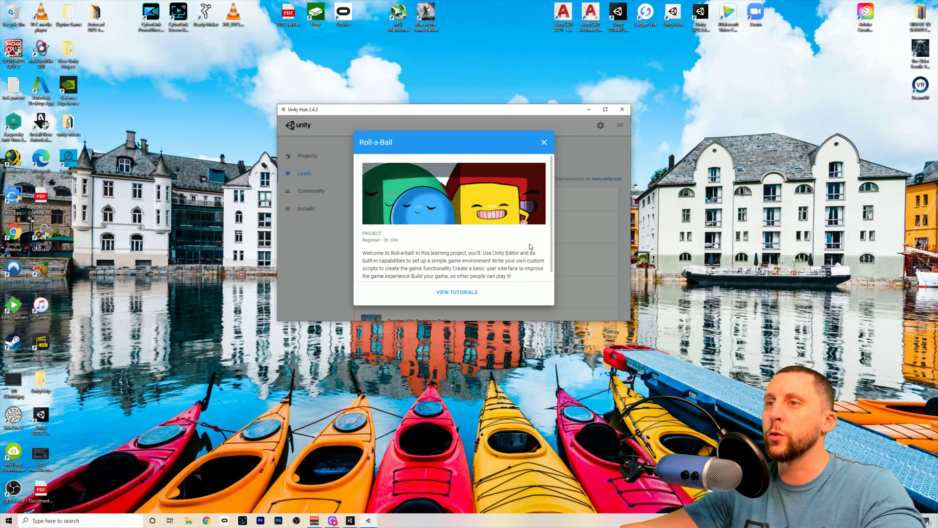
Close the Roll-a-Ball description and Unity Hub, and return to the roll a ball project in the Unity editor
left_click(544, 144)
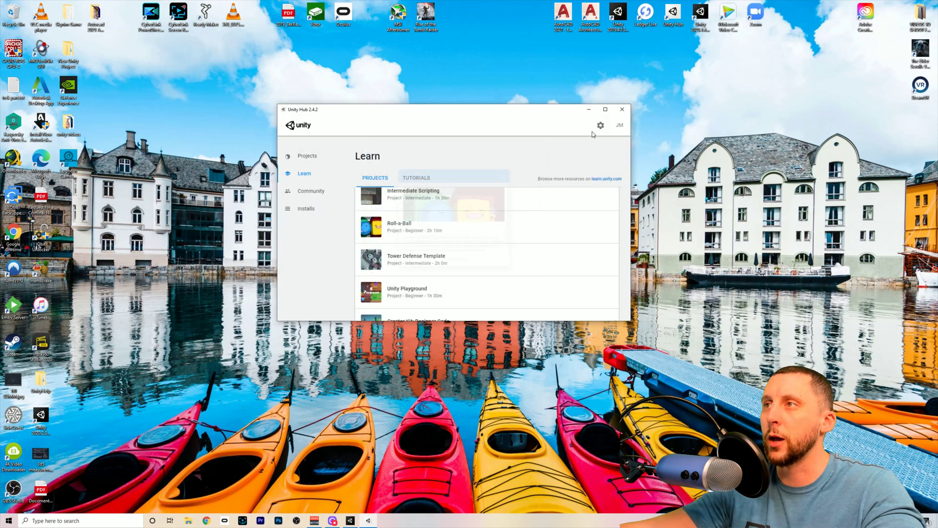
left_click(622, 109)
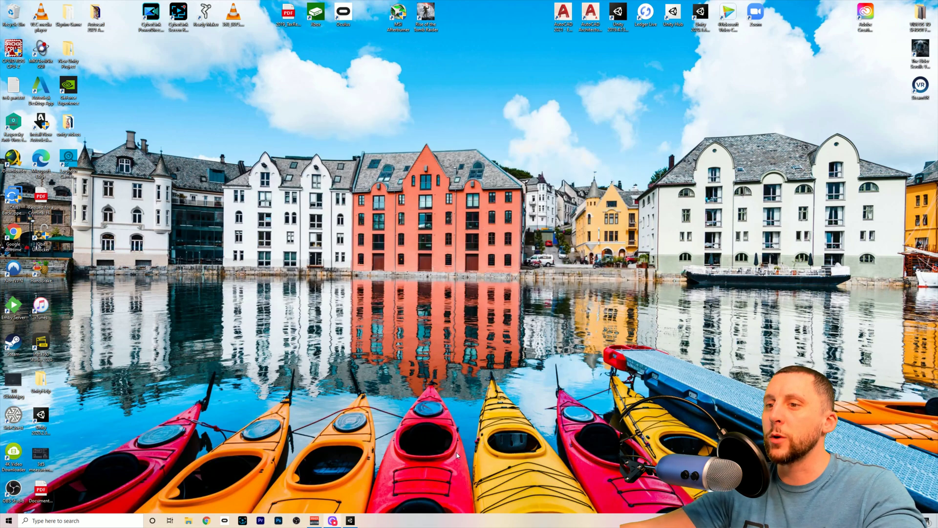
left_click(350, 521)
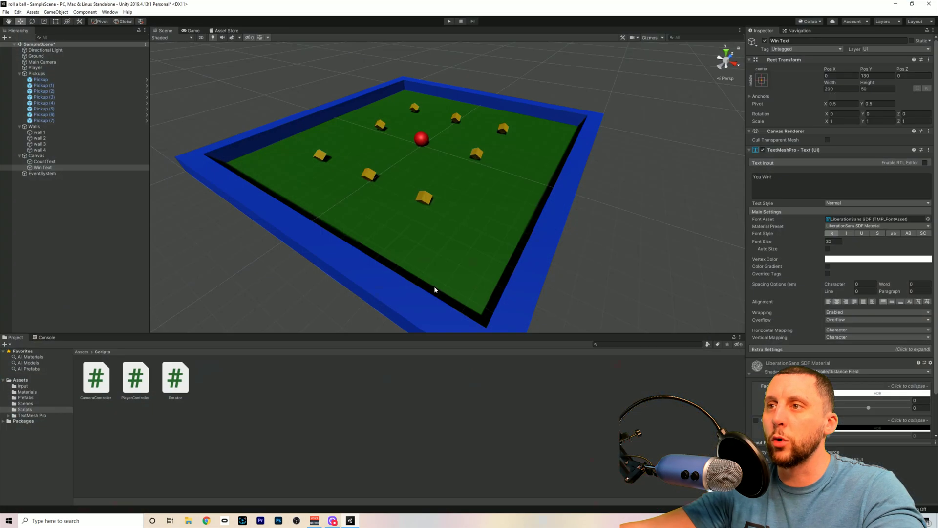
Play-test the game by rolling the red ball through all the yellow pickups, and stop play mode
left_click(449, 22)
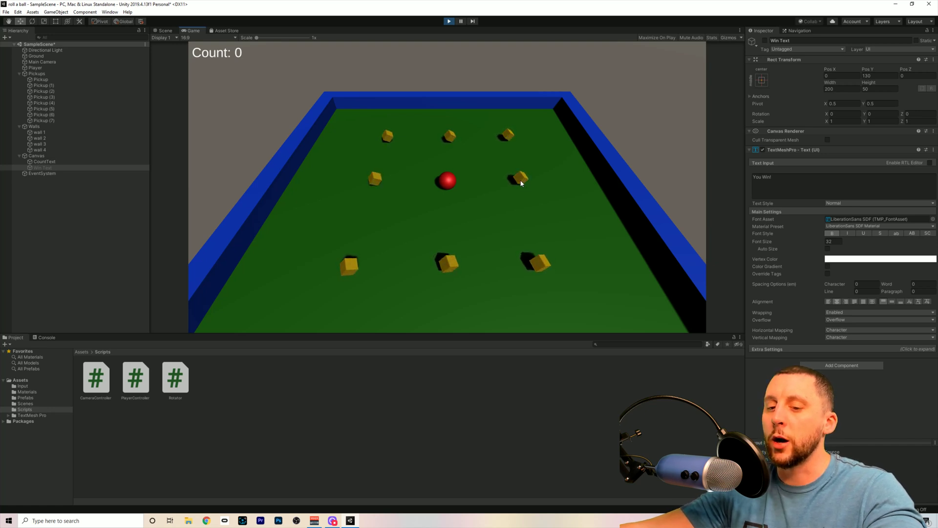
key("w")
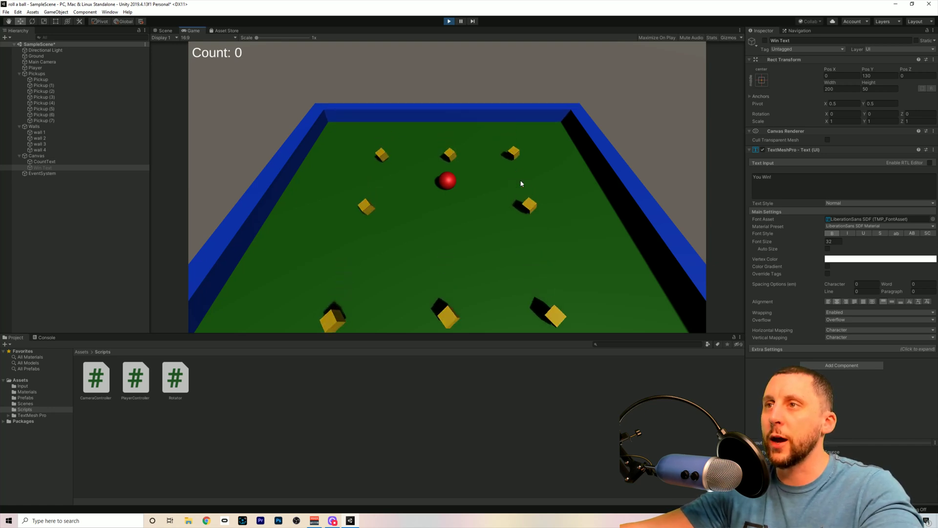
key("s")
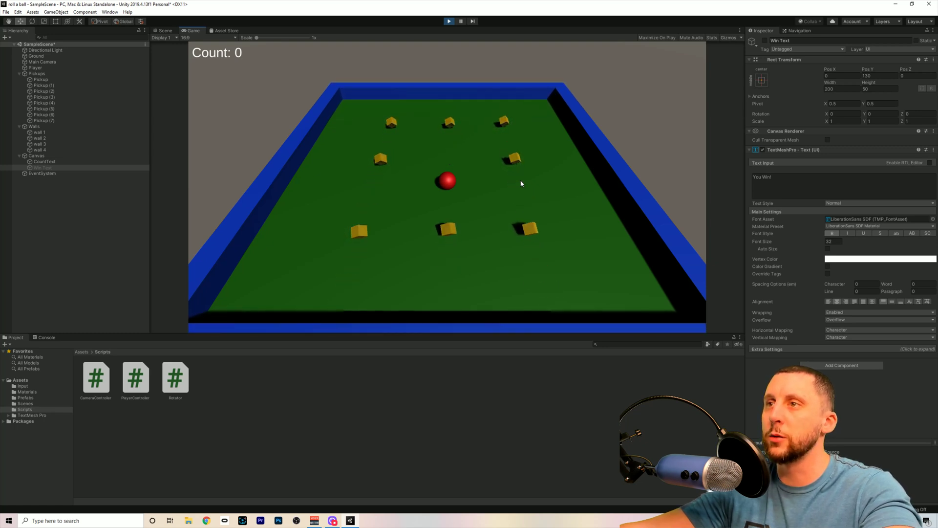
key("w")
key("a")
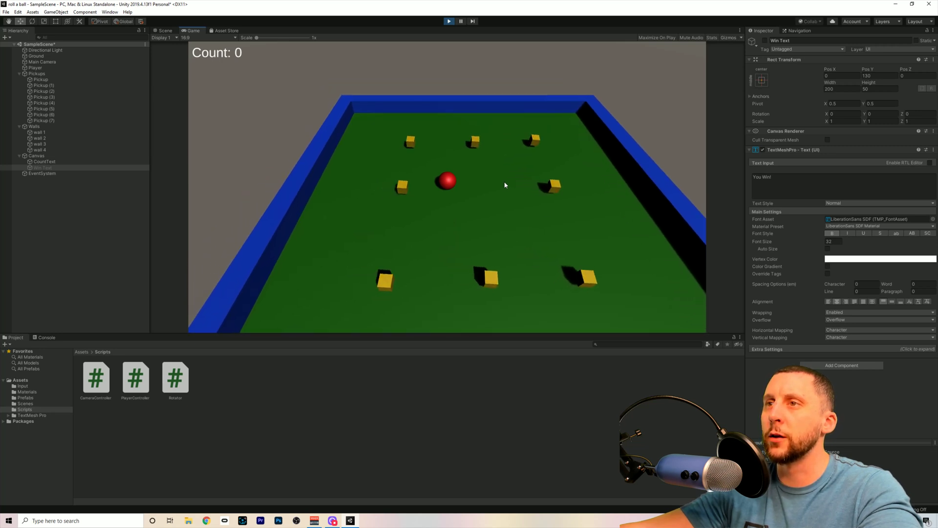
key("w")
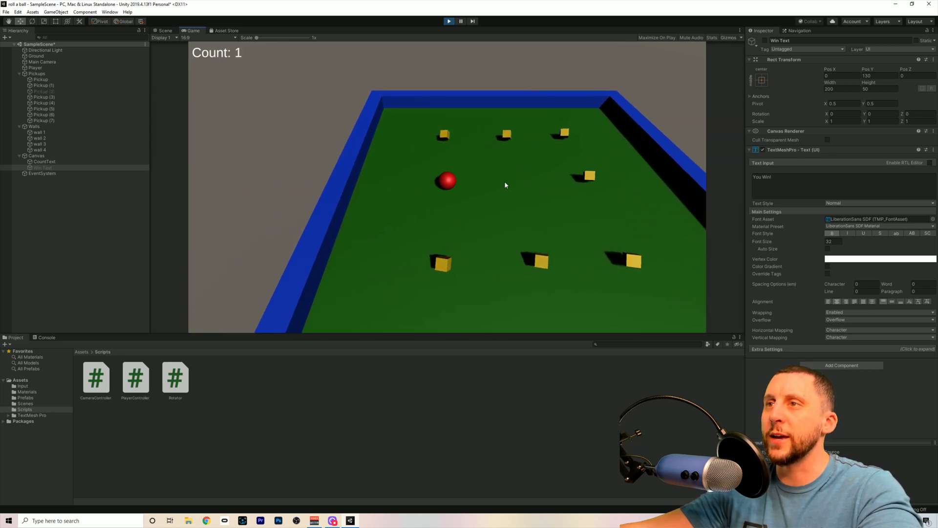
key("d")
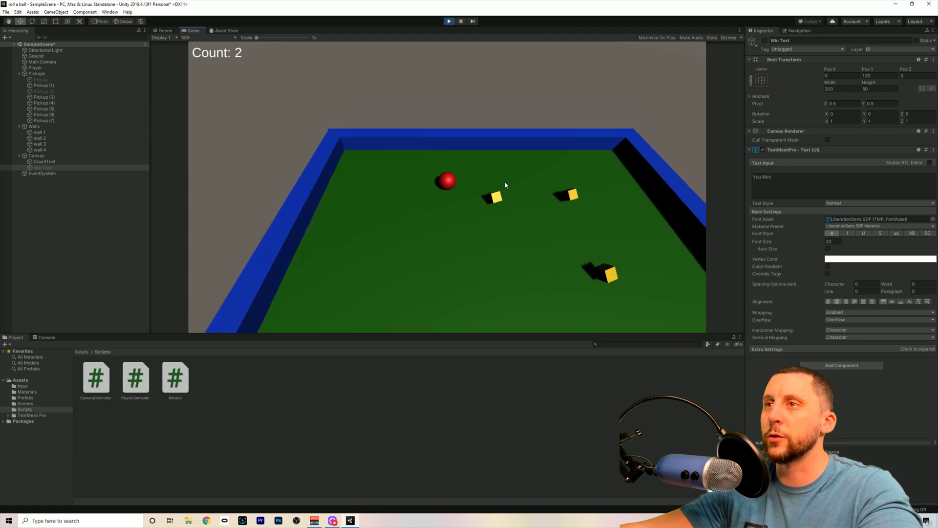
key("s")
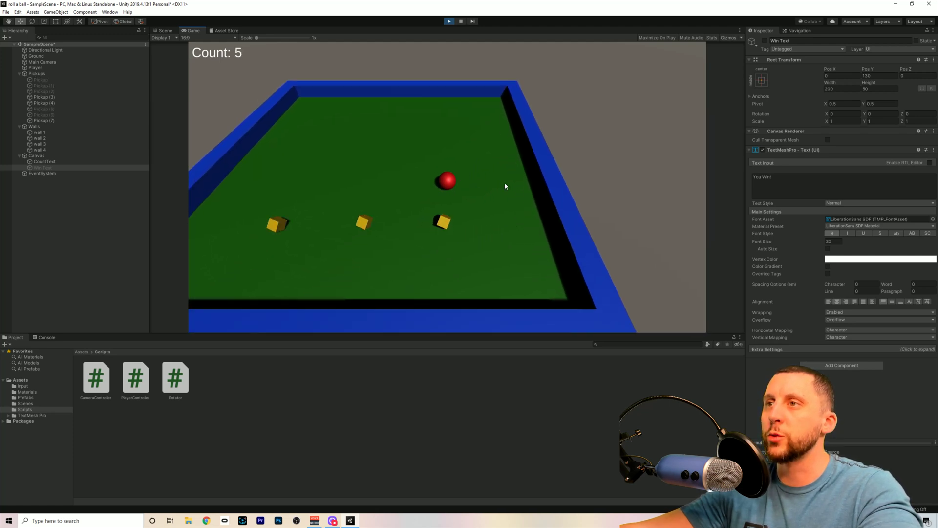
key("a")
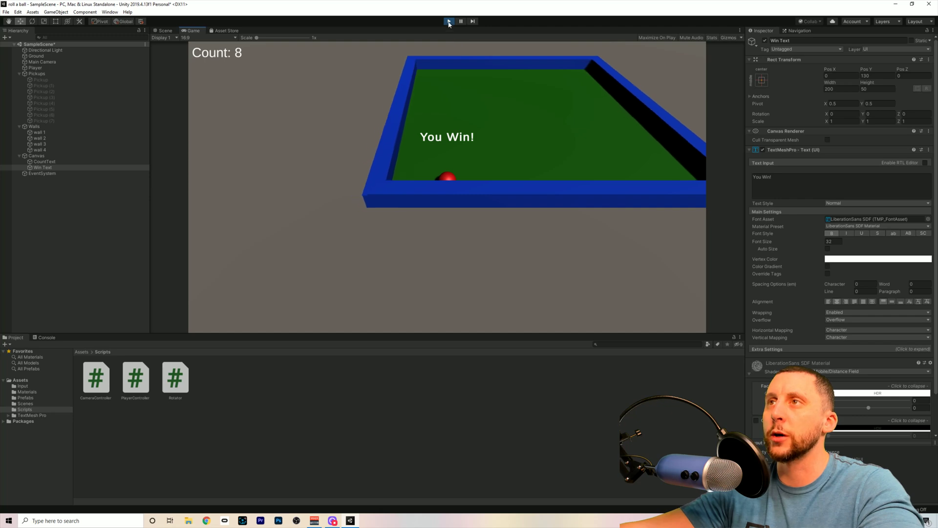
left_click(449, 21)
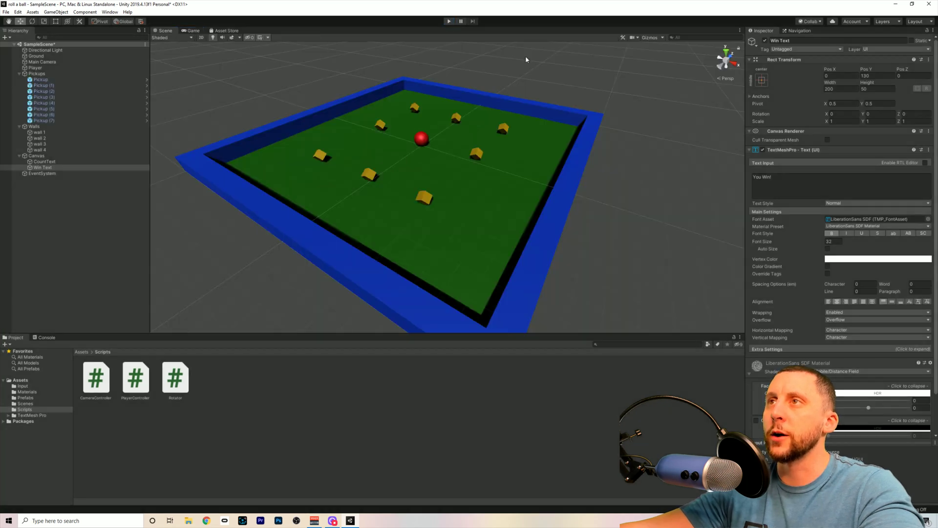
Close the roll a ball project in the Unity editor and launch Unity Hub
left_click(927, 7)
left_click(461, 275)
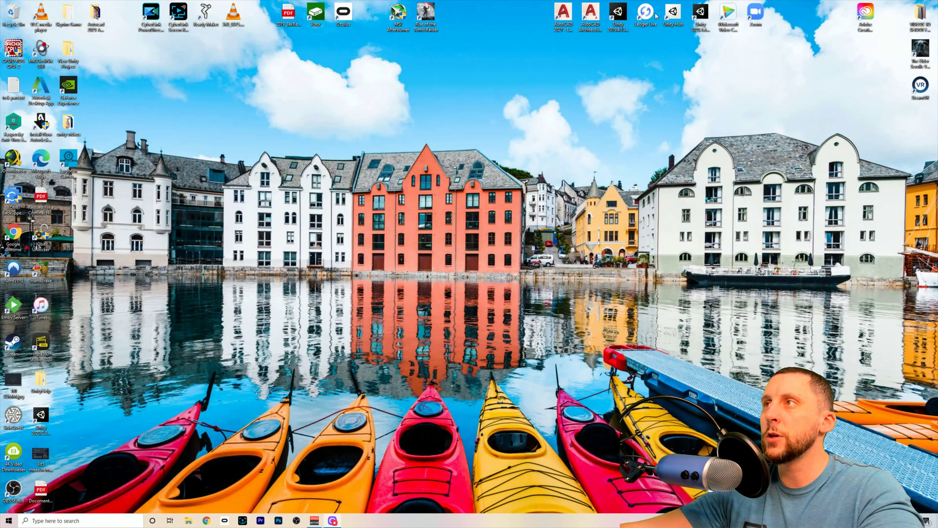
double_click(673, 14)
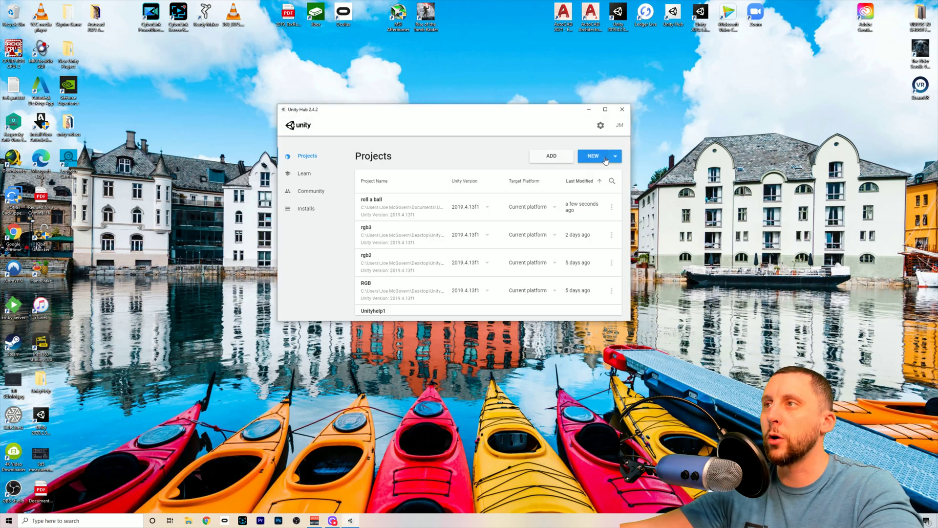
Create a new project named "roll a ball 2" from the 3D template with Unity version 2019.4.13f1
left_click(616, 157)
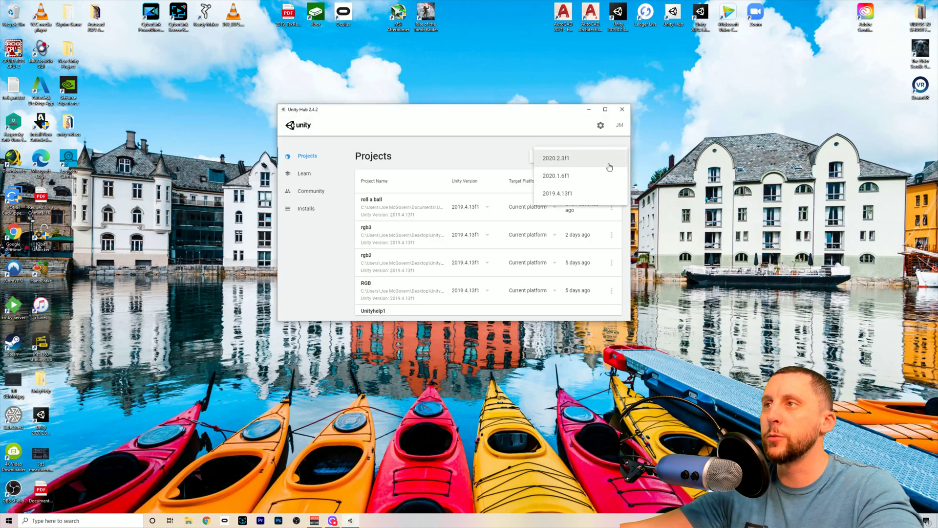
left_click(576, 196)
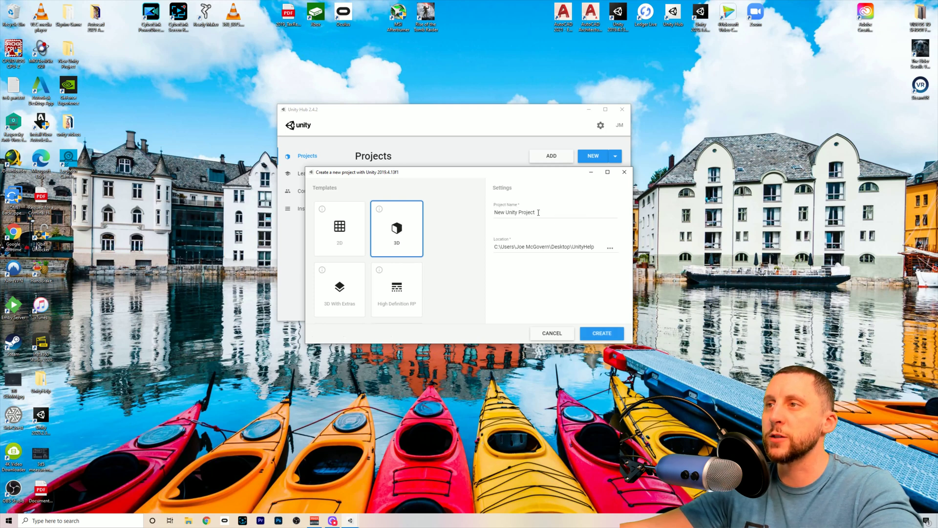
left_click_drag(539, 212, 482, 218)
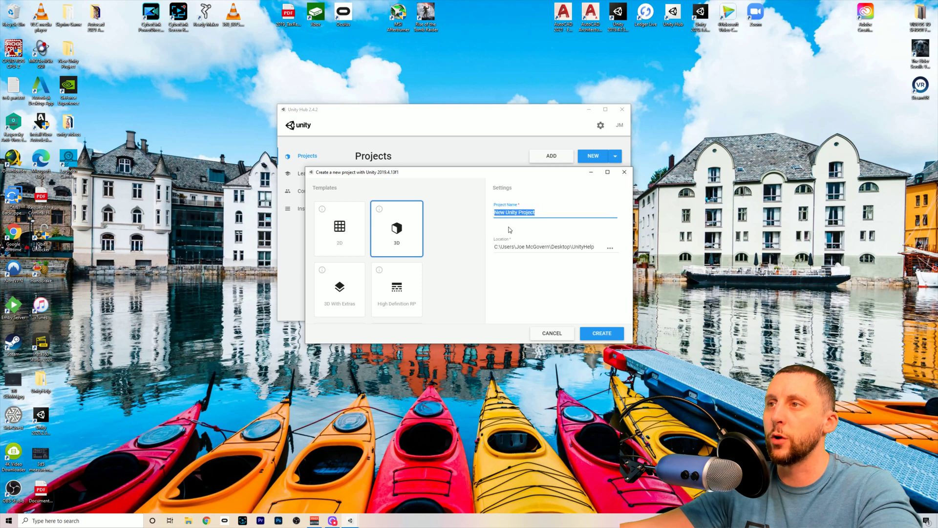
type("roll a ")
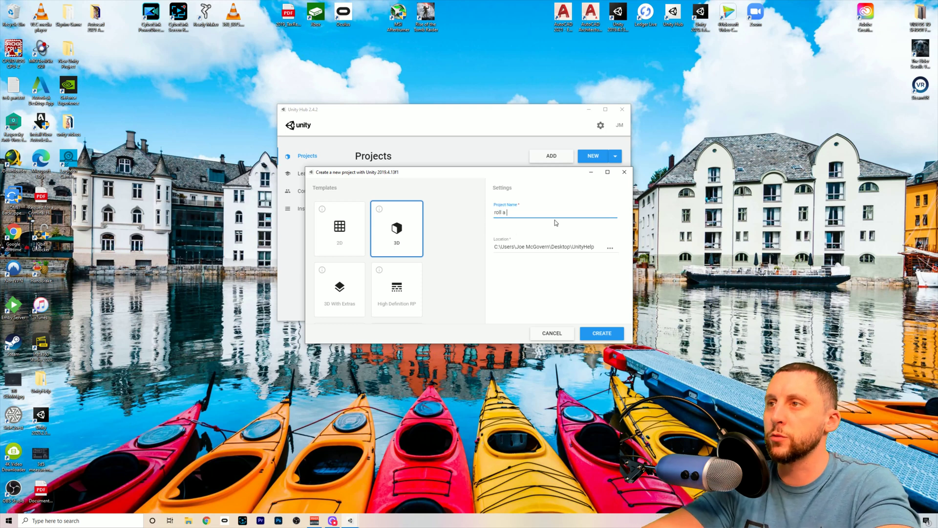
type("ball 2")
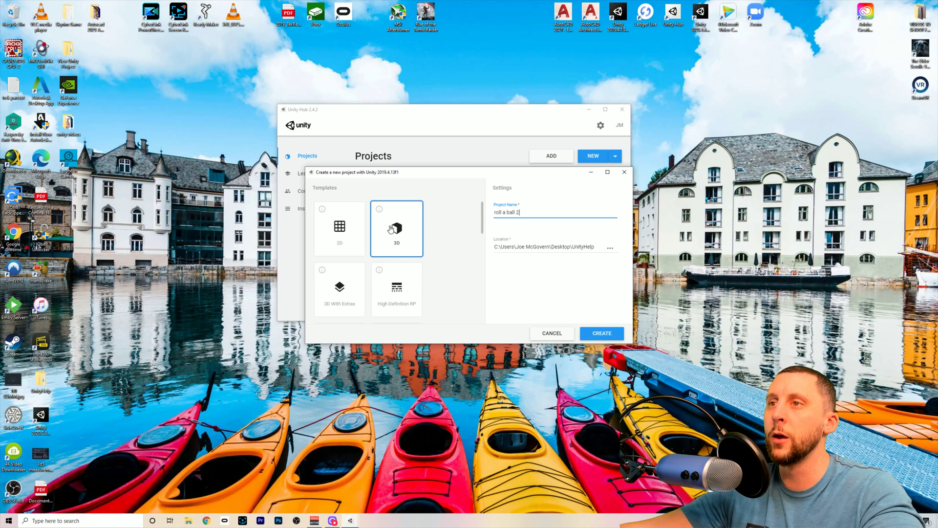
left_click(391, 230)
left_click(604, 332)
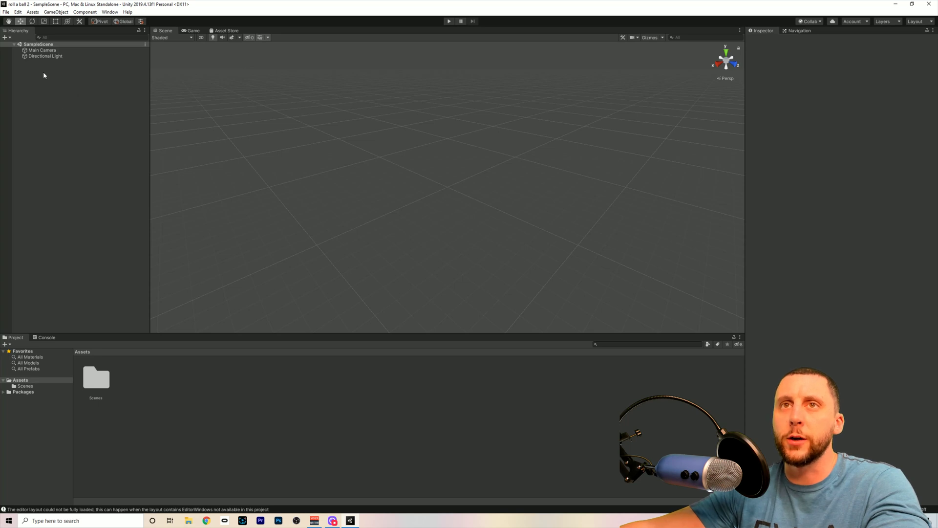
Create a folder named "Materials" in the project's Assets folder
left_click(22, 380)
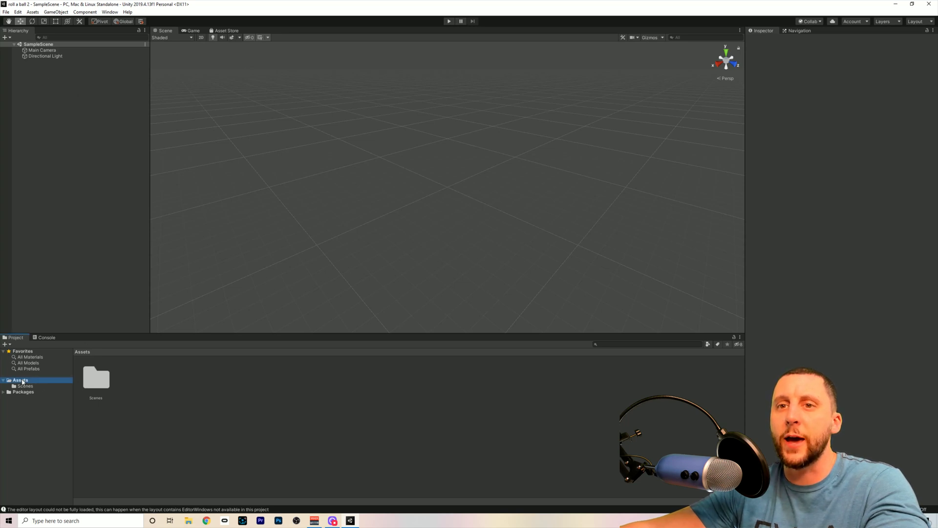
right_click(135, 385)
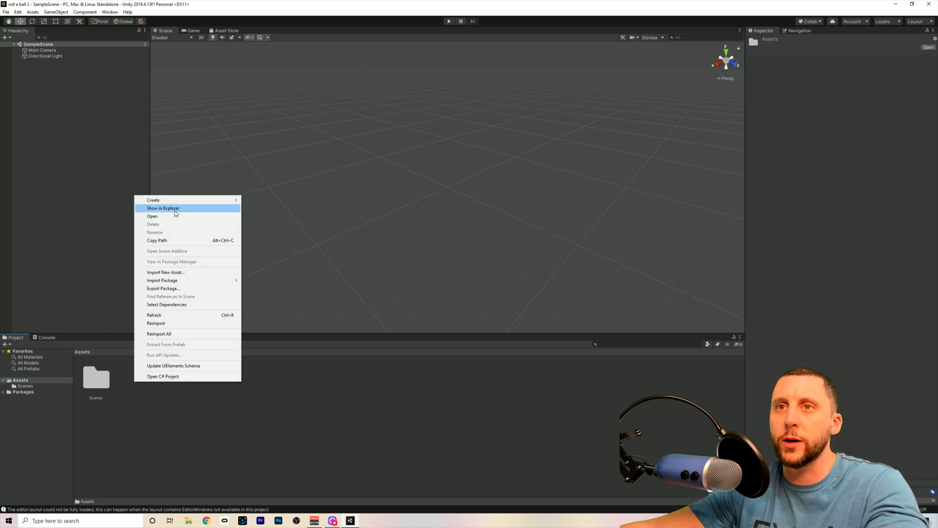
mouse_move(176, 202)
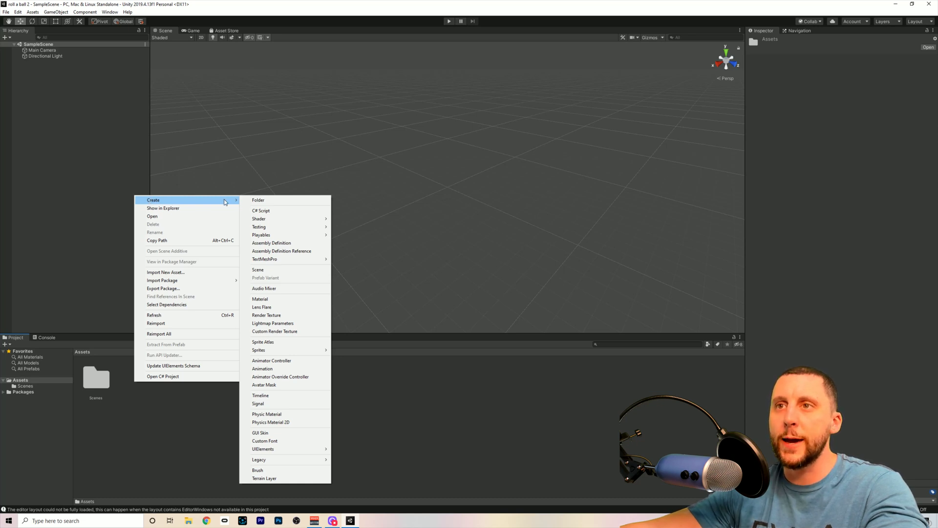
left_click(271, 200)
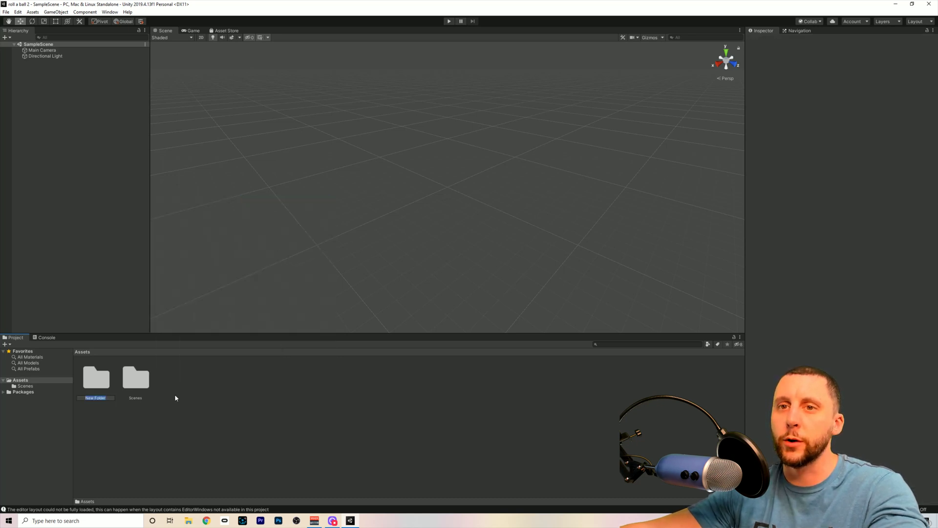
type("Materials")
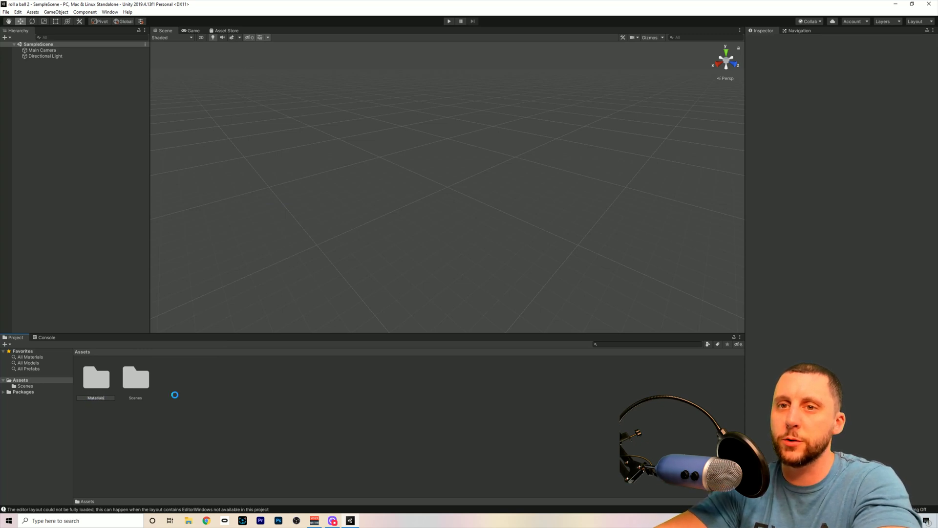
key("Return")
Create a folder named "Prefabs" in the project's Assets folder
right_click(175, 394)
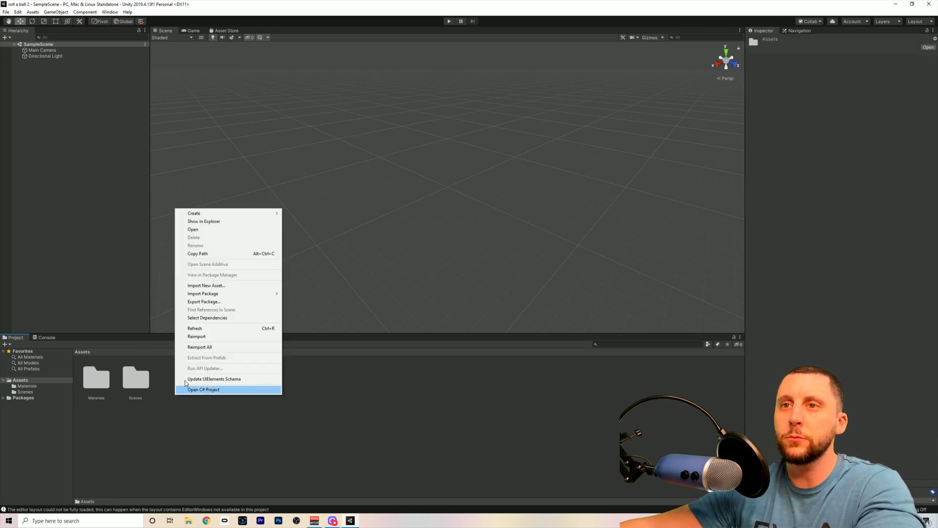
mouse_move(225, 215)
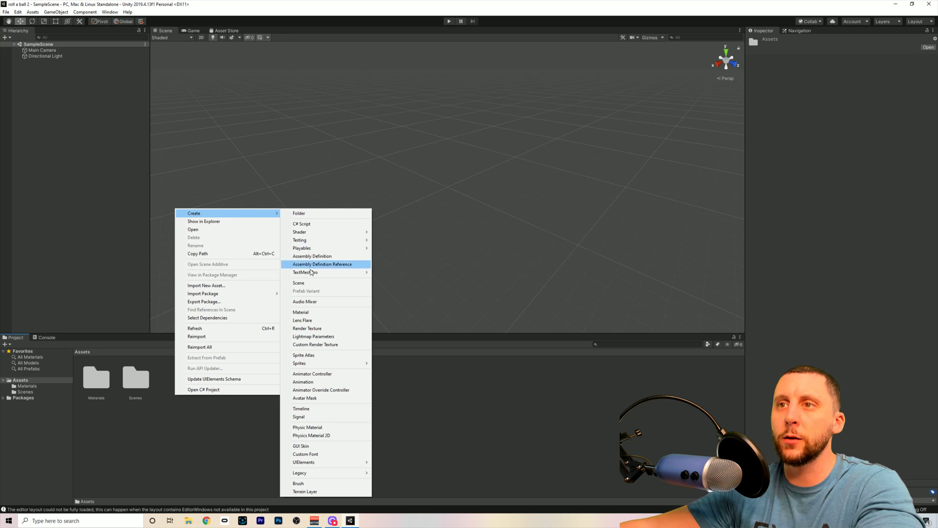
left_click(299, 214)
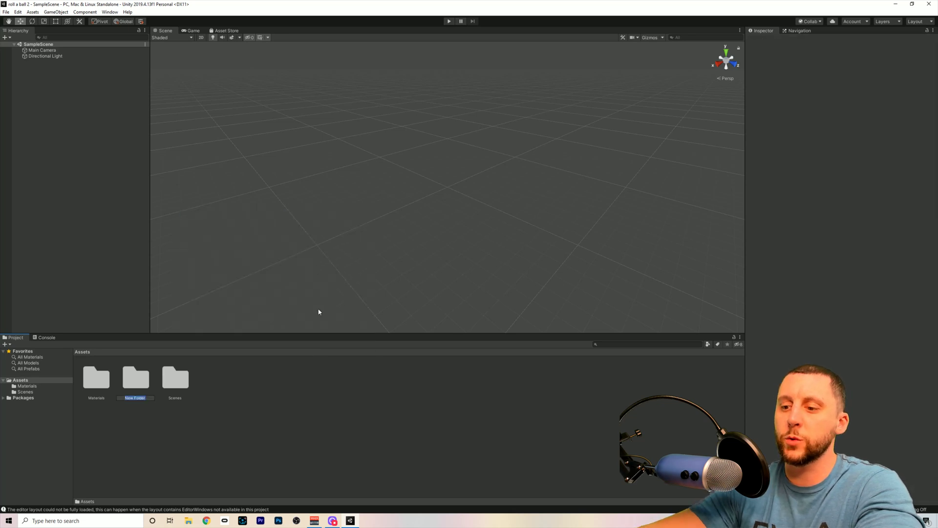
type("Prefabs")
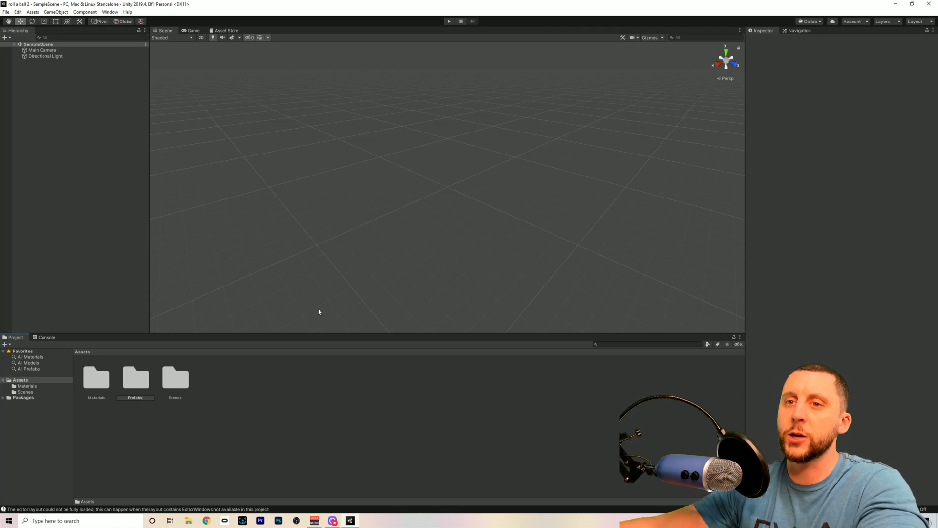
key("Return")
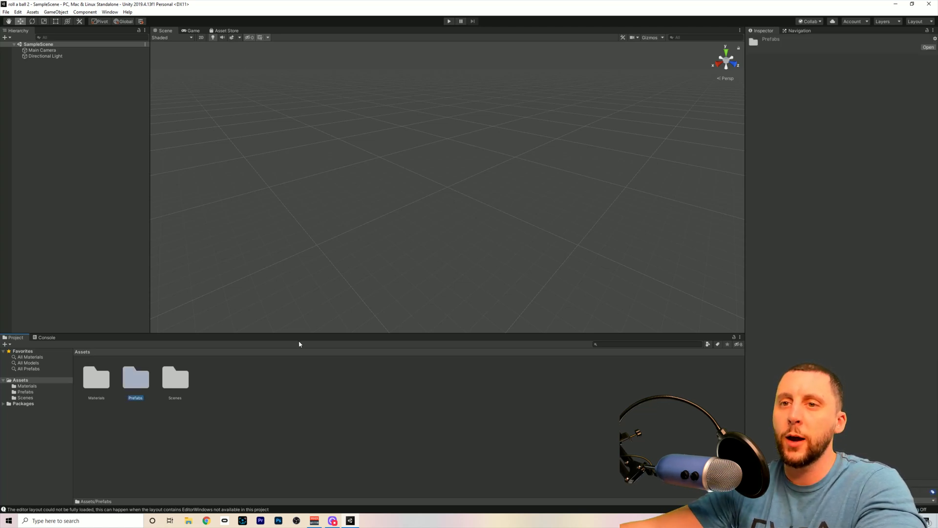
Create a folder named "Scripts" in the project's Assets folder
left_click(229, 384)
right_click(229, 384)
mouse_move(263, 201)
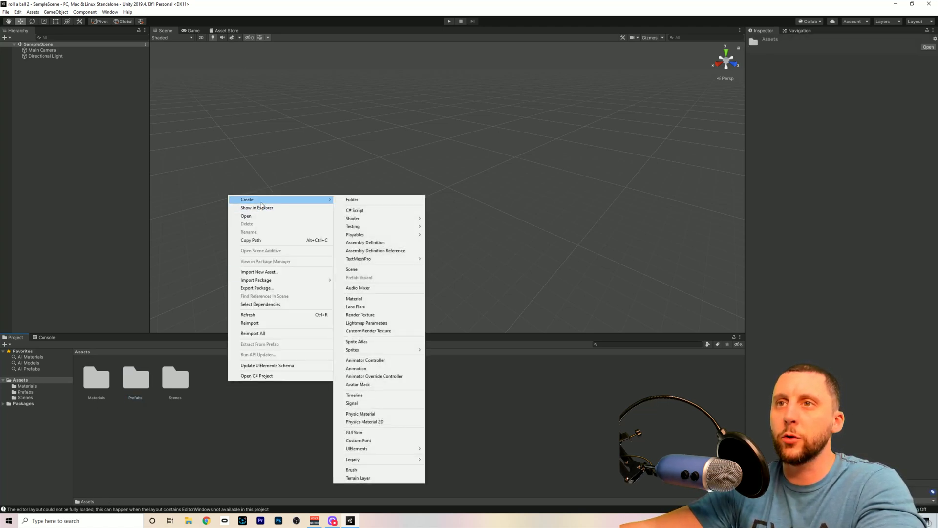
left_click(368, 200)
type("Sc")
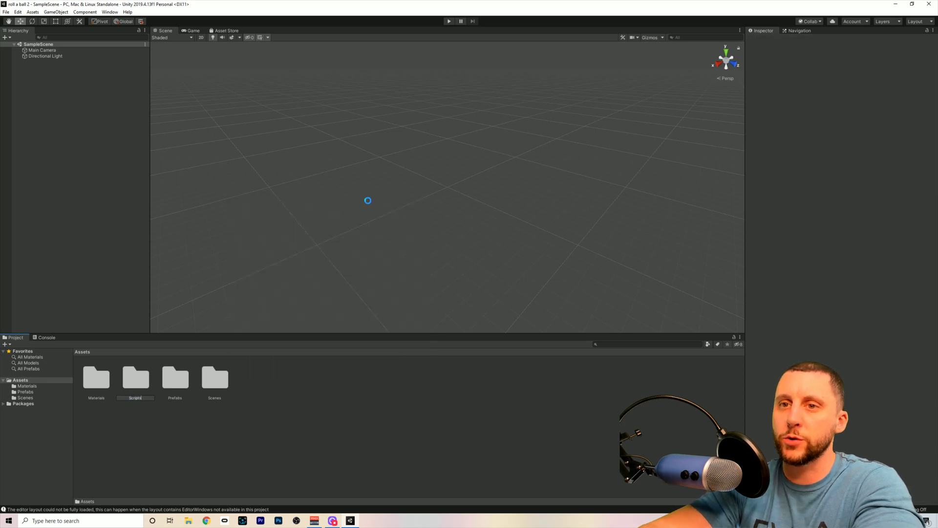
type("ripts")
key("Return")
Create a C# script named "Rotator" inside the Scripts folder
double_click(215, 384)
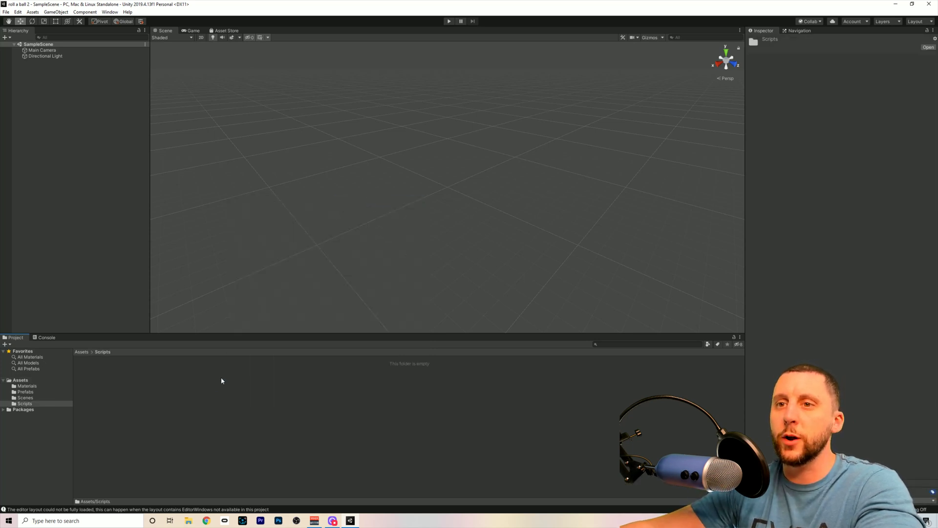
right_click(211, 386)
mouse_move(221, 198)
left_click(305, 209)
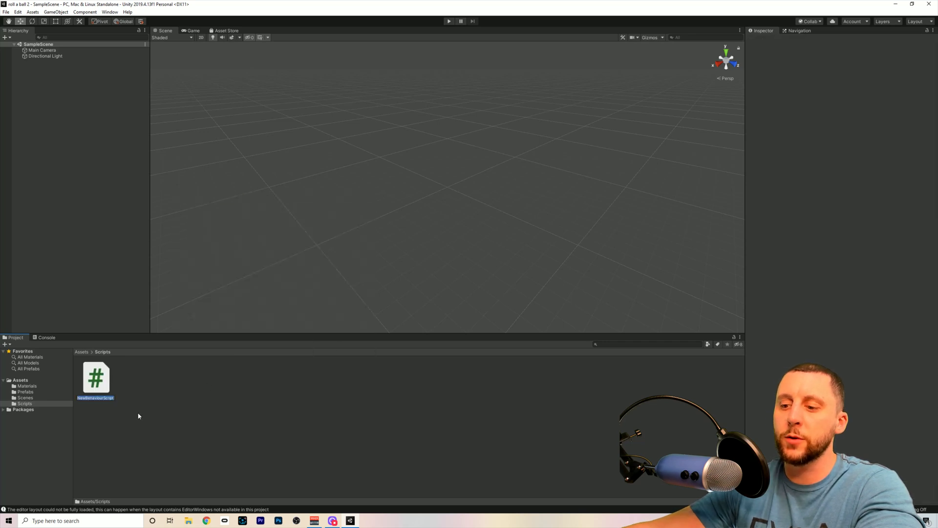
type("Pl")
type("tator")
key("Return")
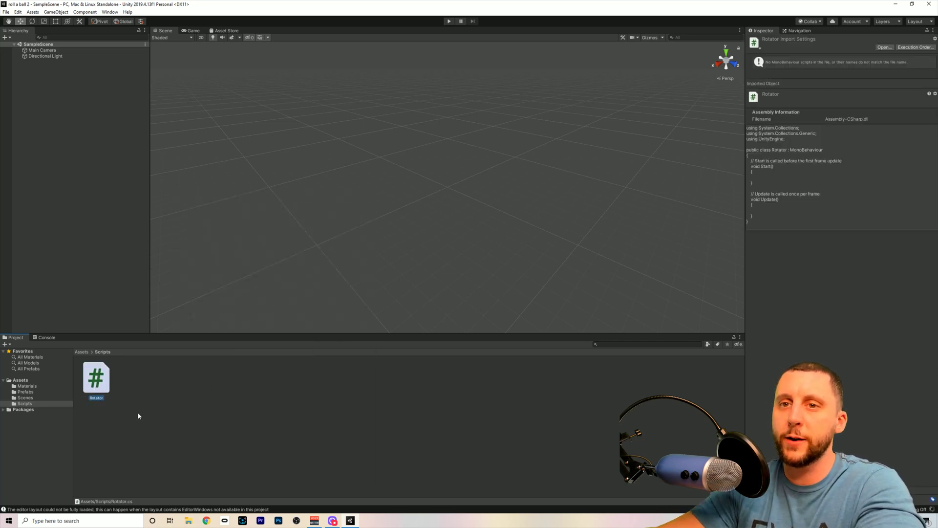
left_click(124, 394)
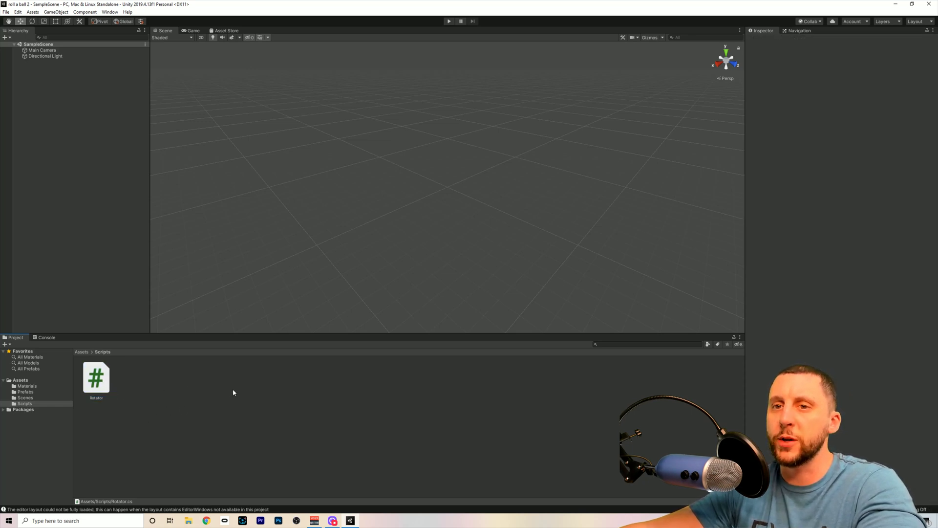
Create a C# script named "PlayerController" in the Scripts folder
right_click(144, 384)
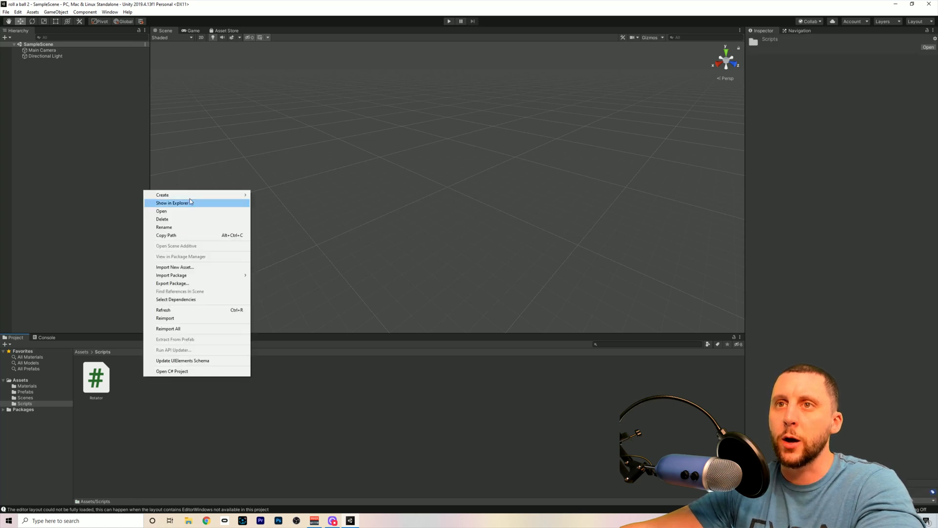
left_click(289, 205)
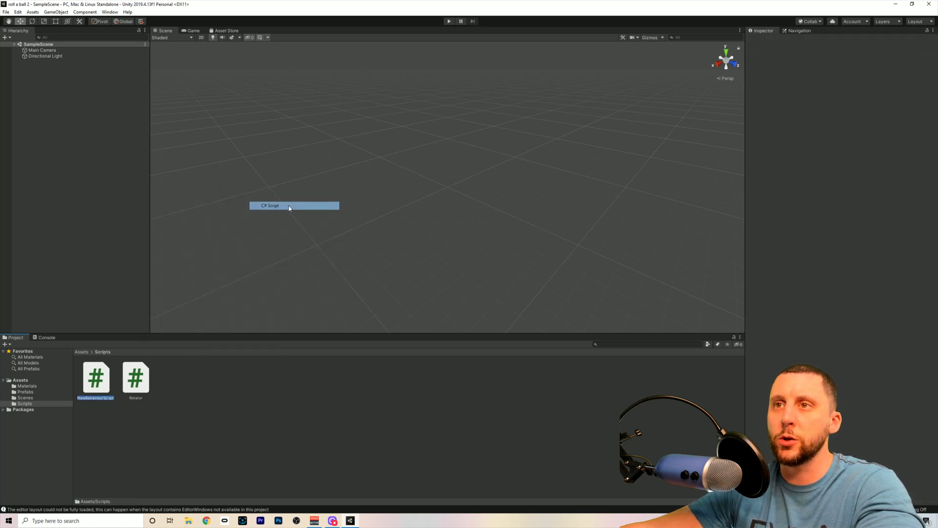
type("PlayerContro")
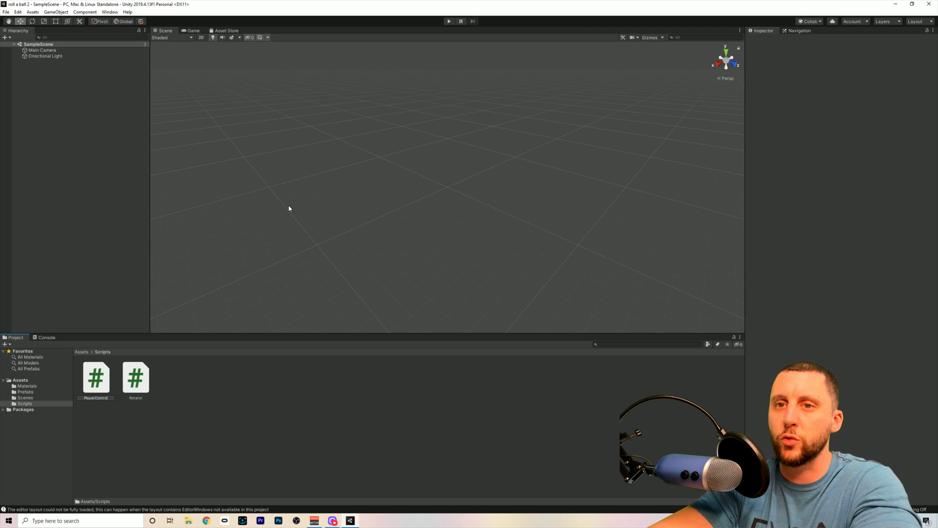
type("ller")
key("Return")
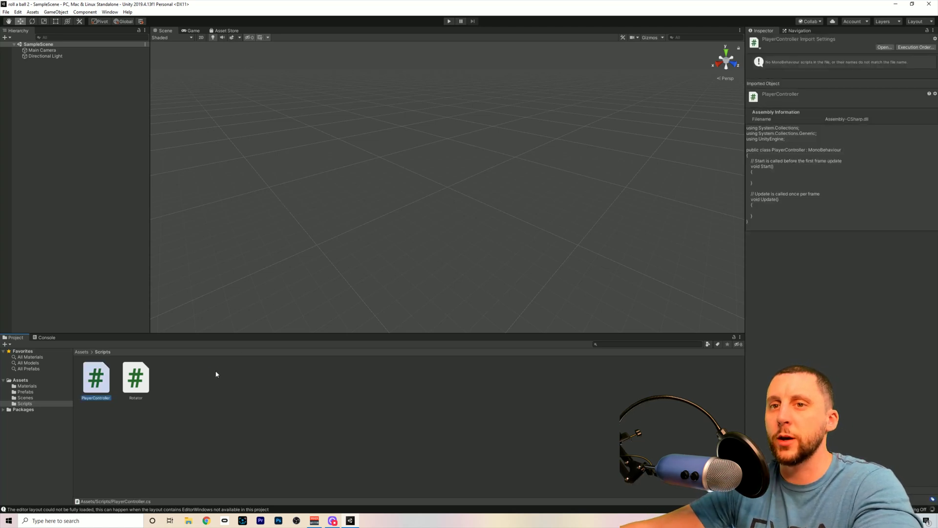
Create a C# script named "Camera" in the Scripts folder
left_click(203, 379)
right_click(183, 379)
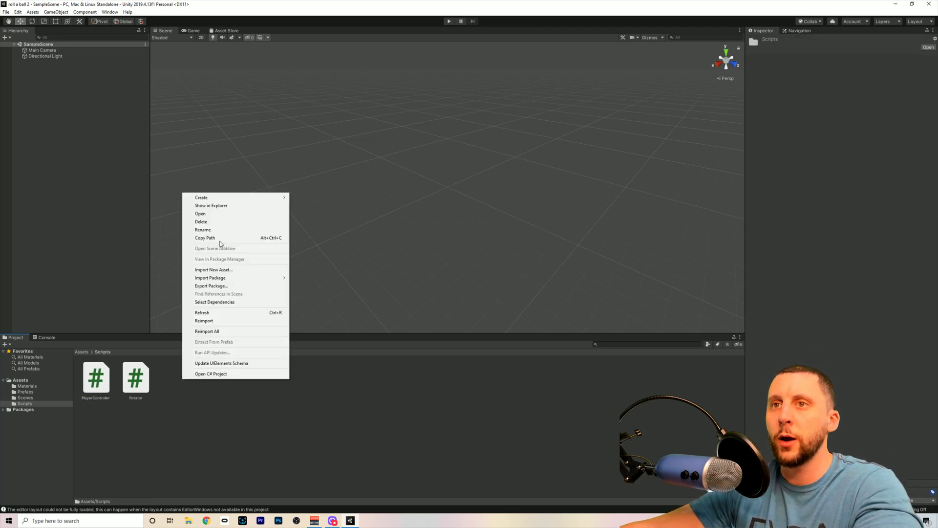
mouse_move(219, 198)
left_click(314, 208)
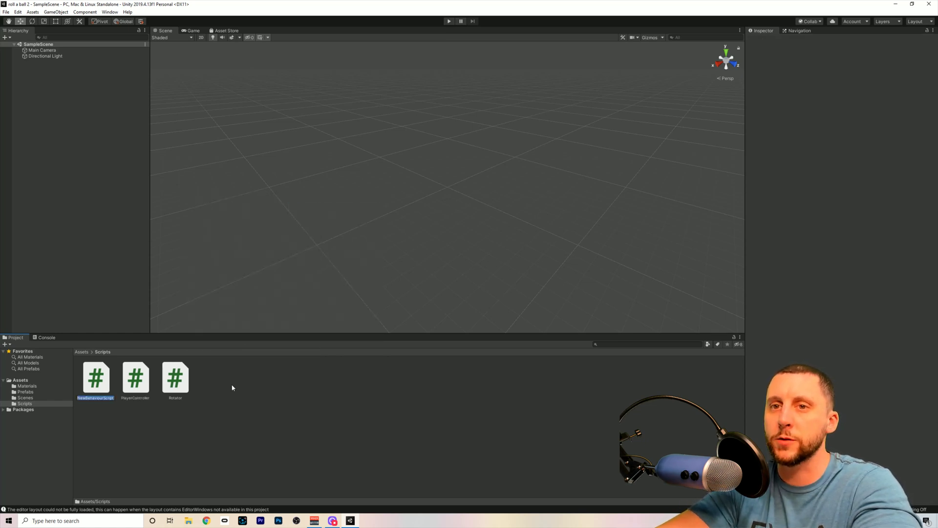
type("Camera")
key("Return")
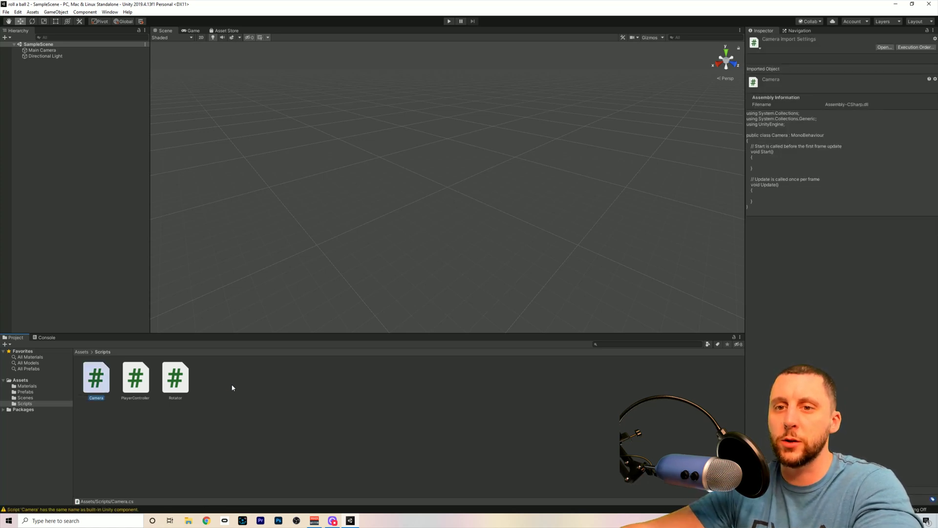
Rename the Camera script file as "CameraController"
left_click(96, 398)
type("Contro")
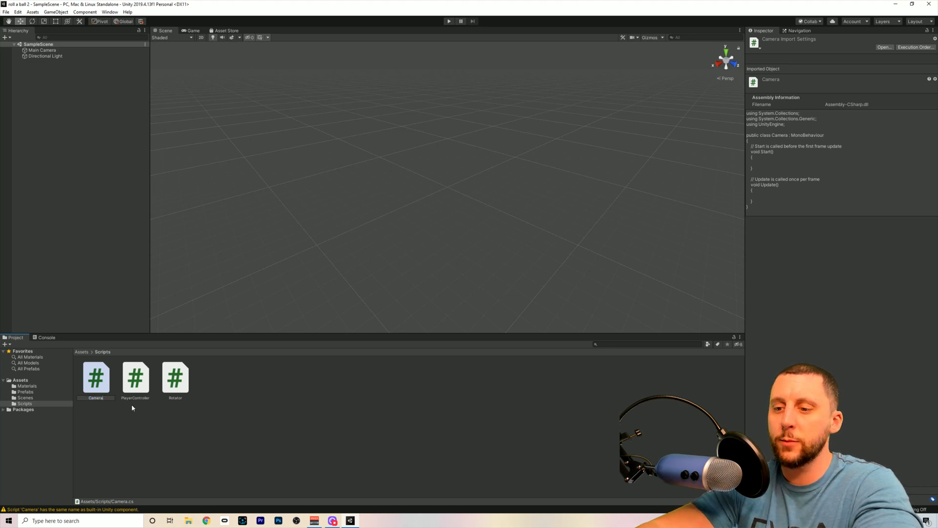
type("ller")
key("Return")
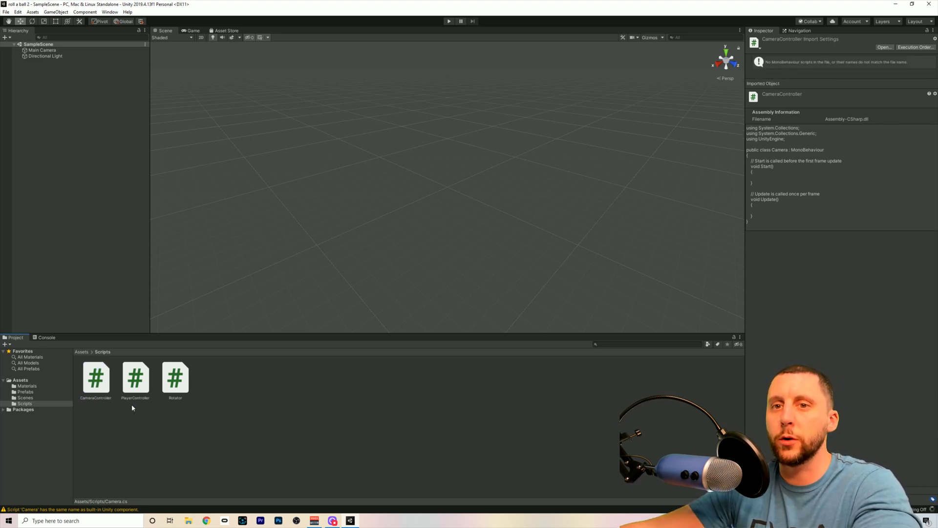
left_click(143, 426)
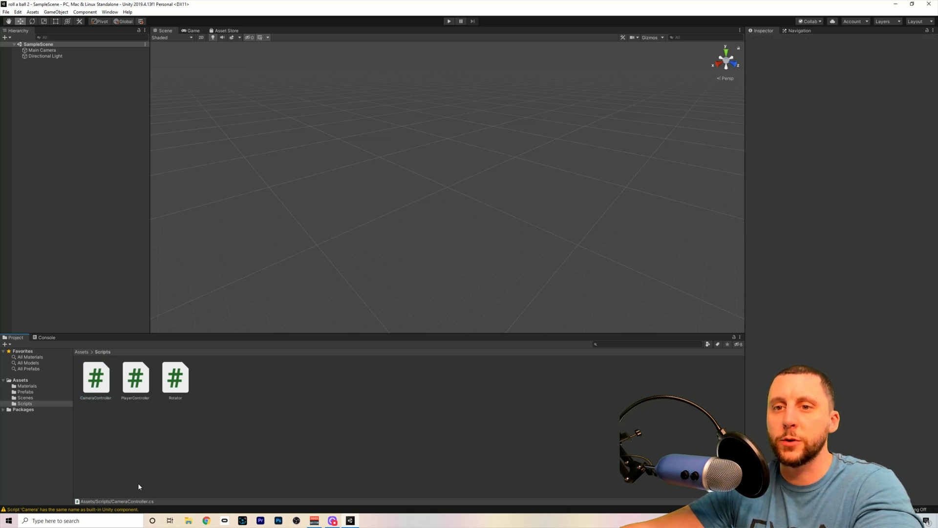
Open the CameraController script in Visual Studio, rename its class from Camera to CameraController, and save the file
left_click(175, 379)
left_click(136, 379)
left_click(89, 381)
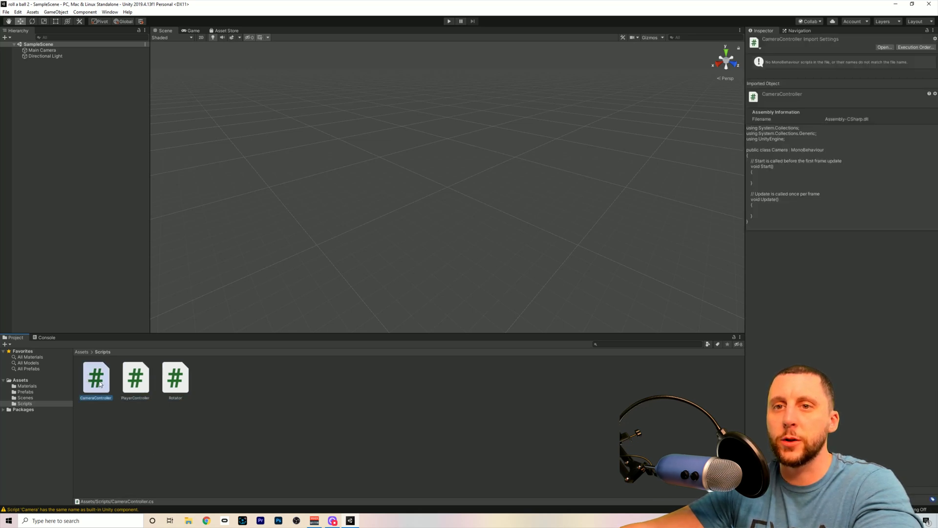
double_click(96, 378)
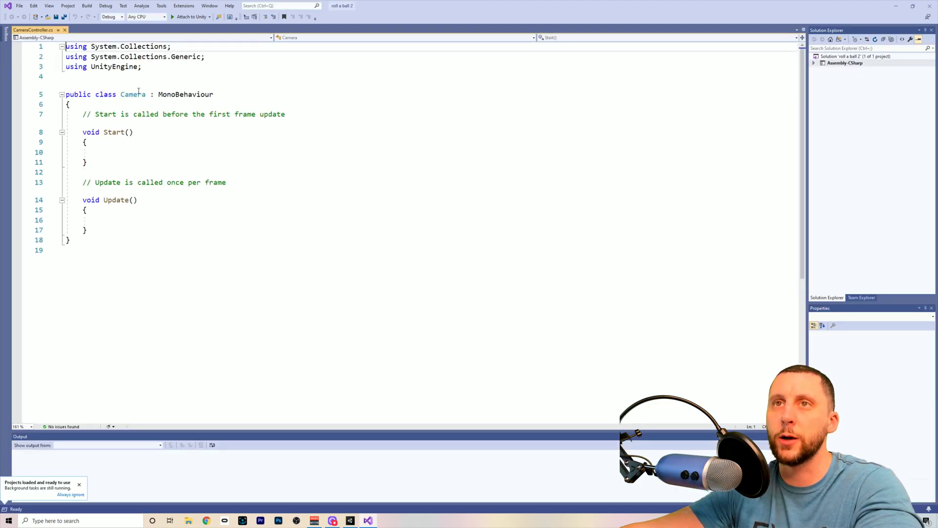
left_click(144, 93)
type("Controller")
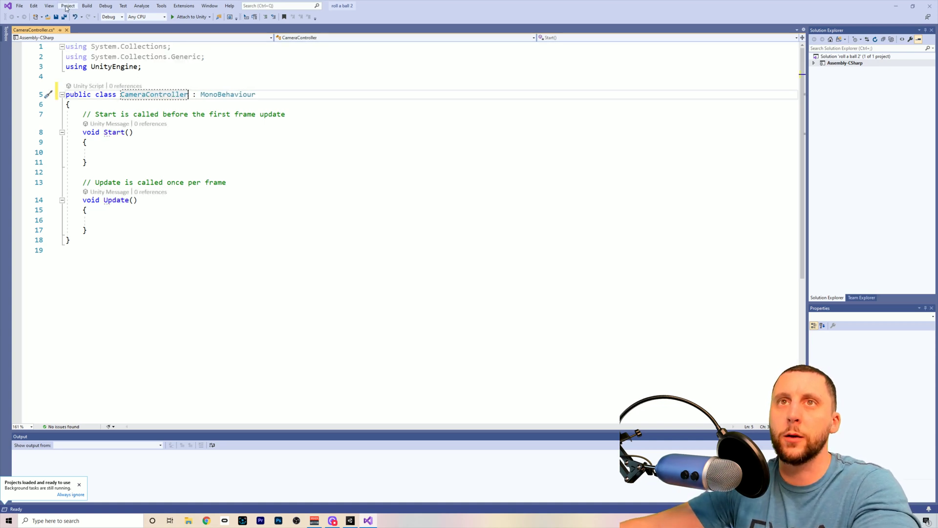
key("ctrl+s")
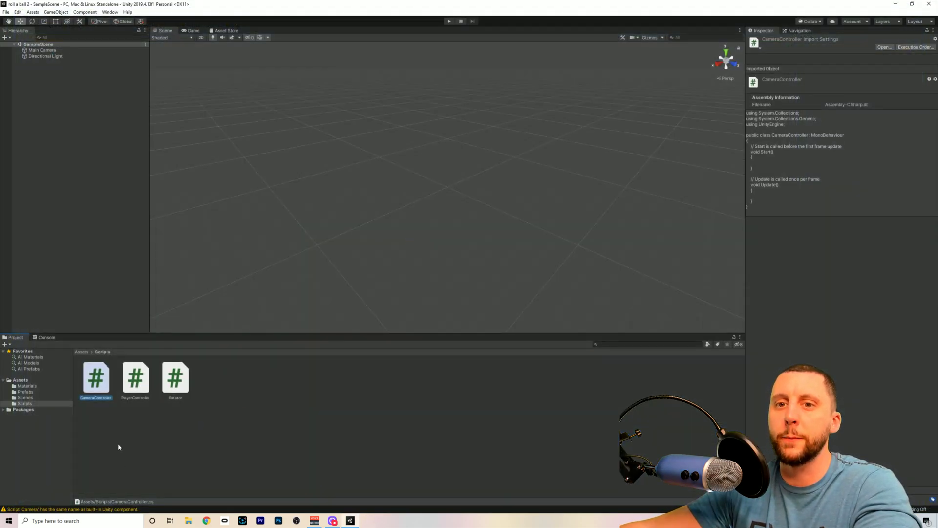
Clear the Unity console messages and return to the project's Scripts folder
left_click(107, 413)
left_click(44, 338)
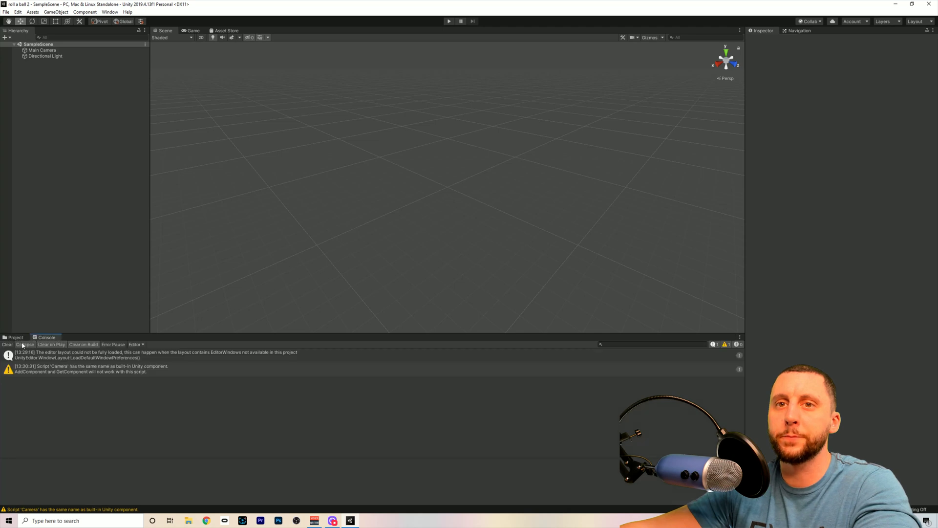
left_click(9, 344)
left_click(15, 338)
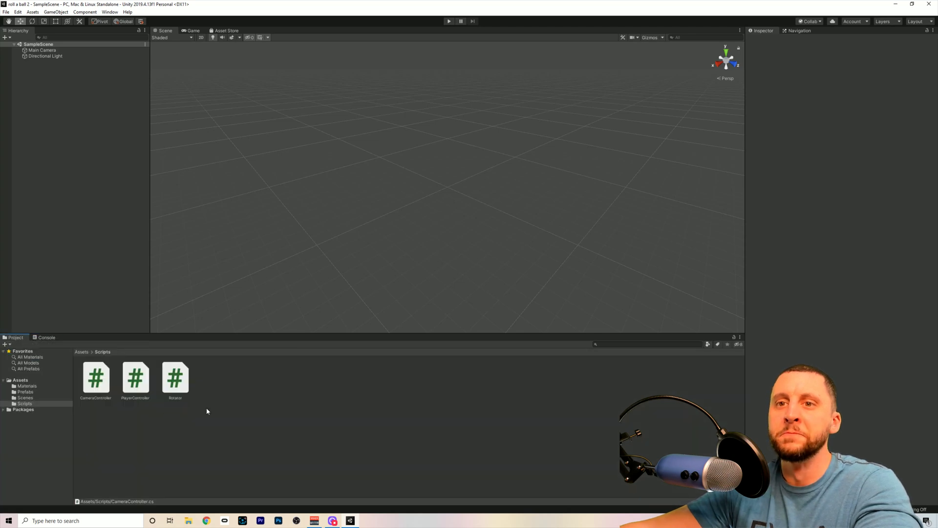
Add a 3D plane to SampleScene and name it "Ground"
right_click(47, 77)
mouse_move(88, 155)
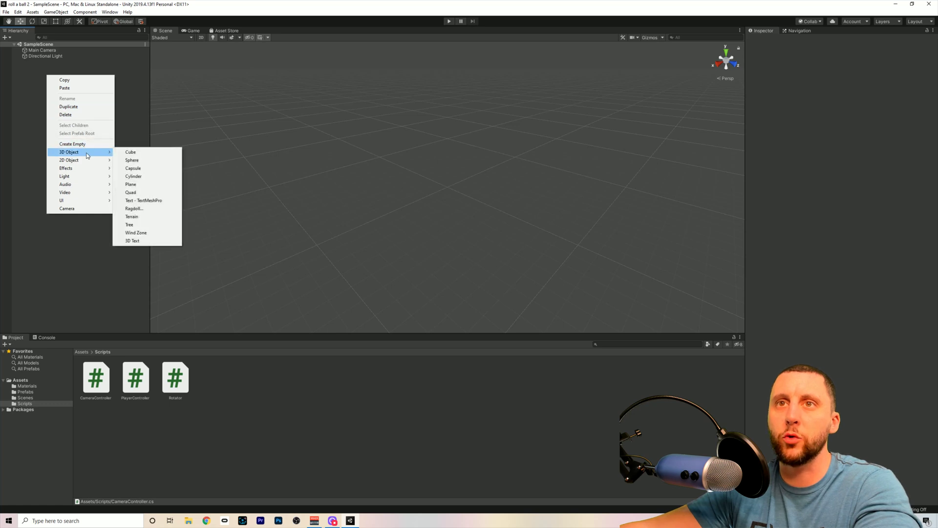
left_click(140, 184)
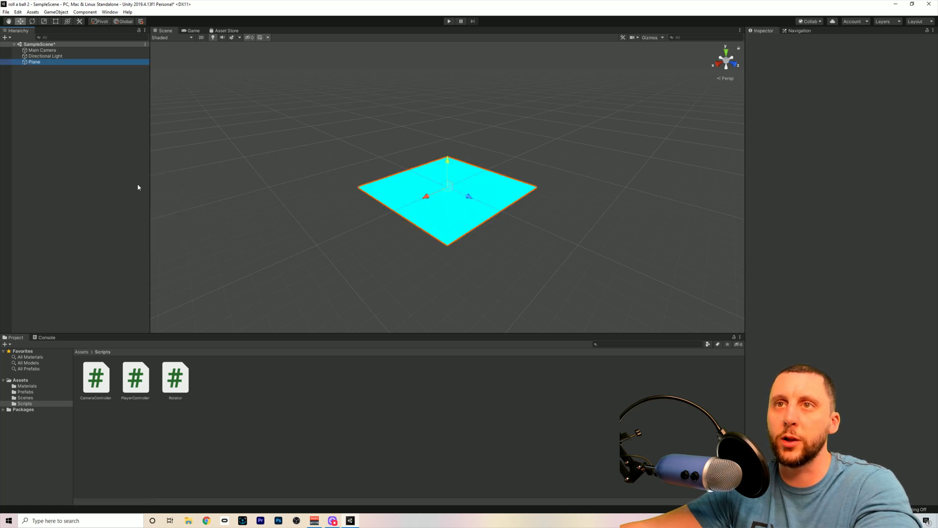
left_click(34, 62)
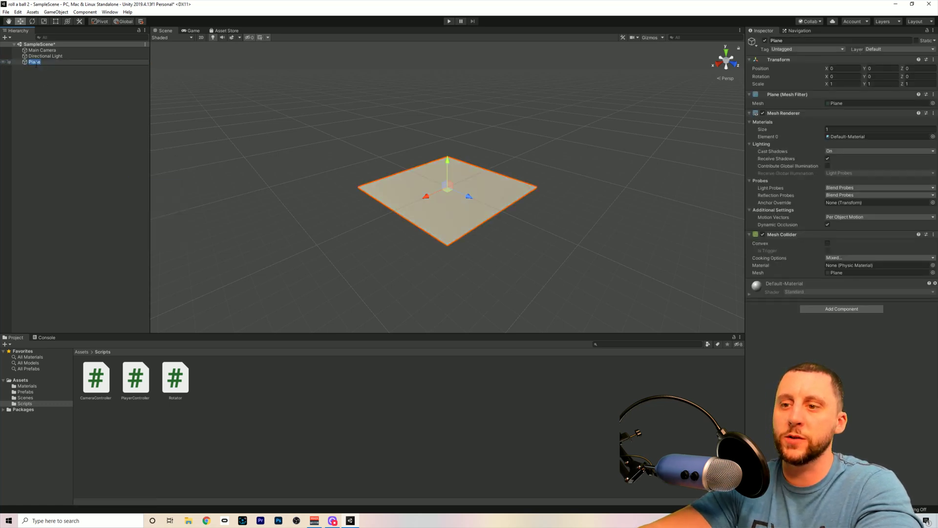
type("Ground")
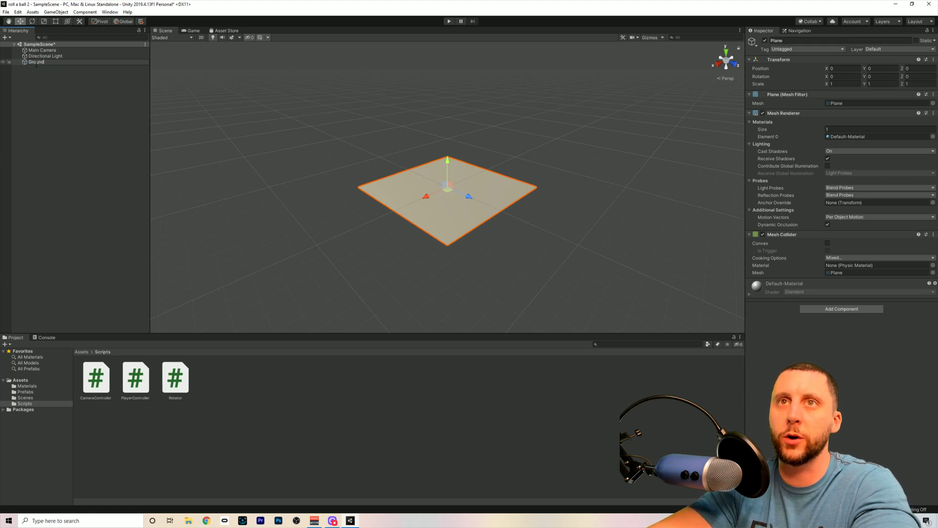
key("Return")
left_click(44, 82)
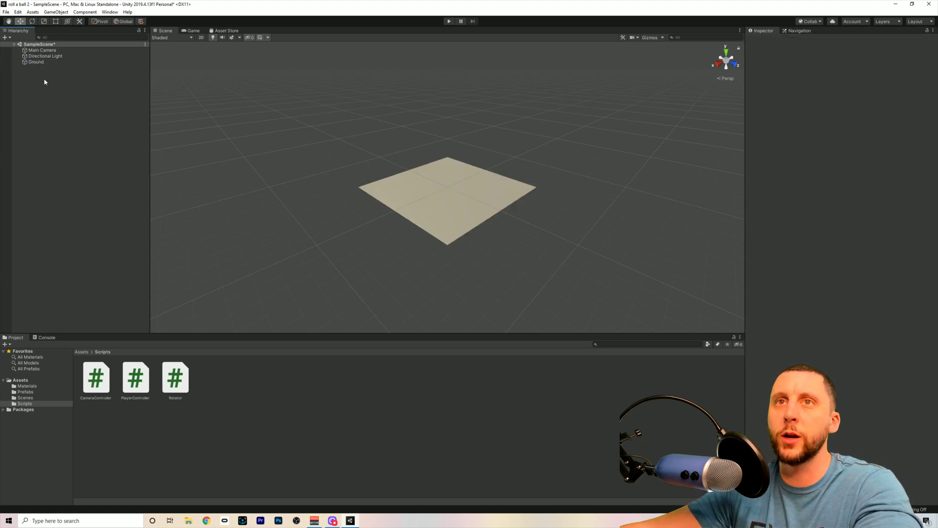
left_click(37, 62)
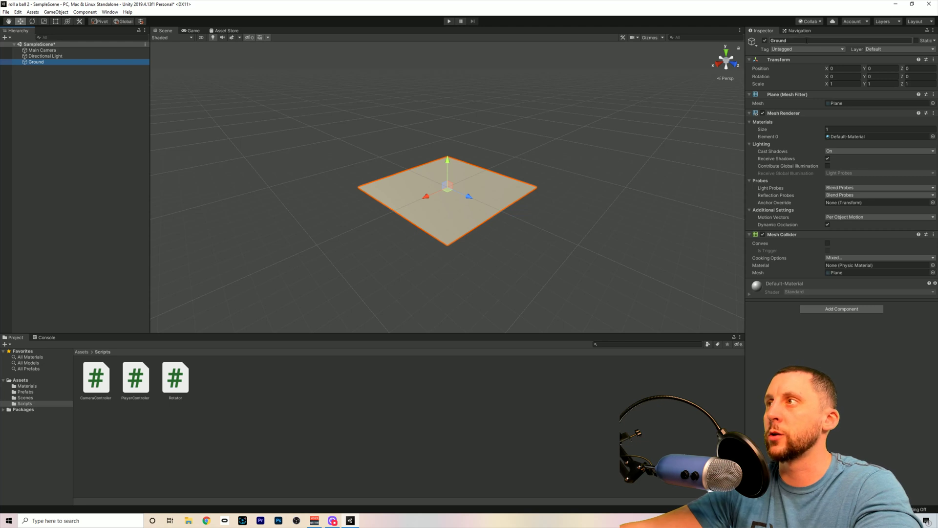
left_click(778, 40)
key("End")
key("End")
left_click(170, 197)
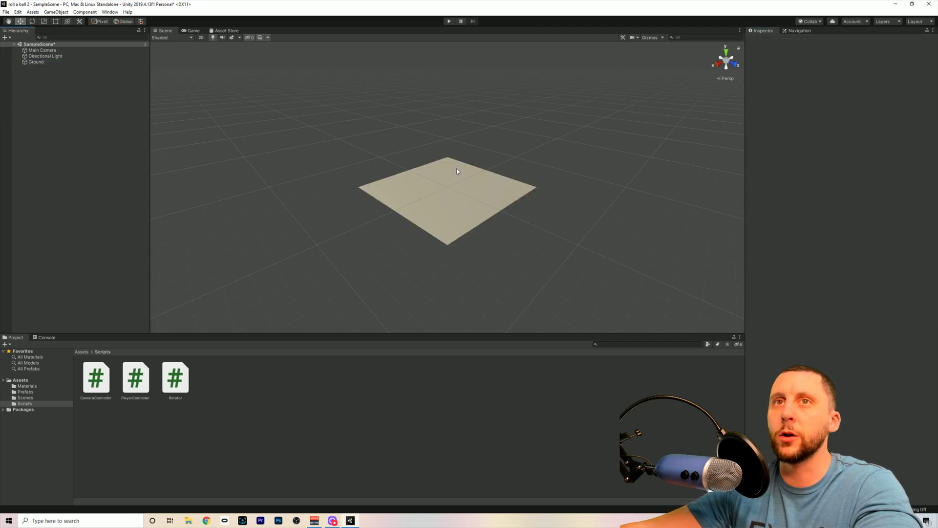
Set the Ground plane's scale to 2 on both X and Z
left_click(458, 206)
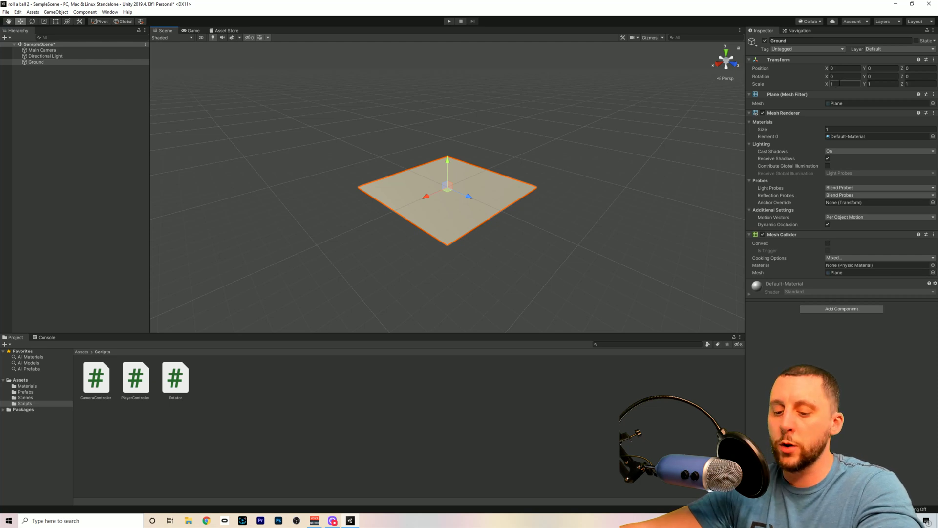
left_click(834, 84)
type("2")
key("Tab")
key("Tab")
type("2")
left_click(651, 244)
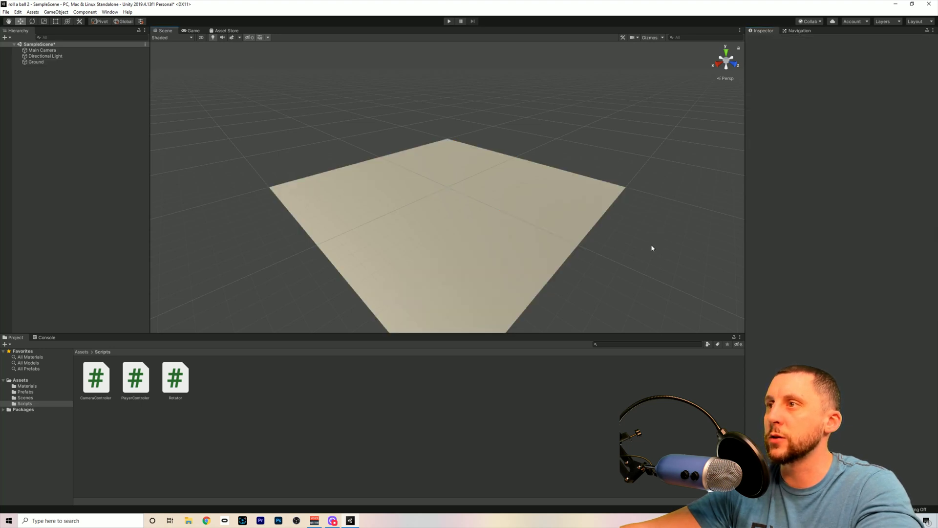
middle_click_drag(652, 244, 629, 243)
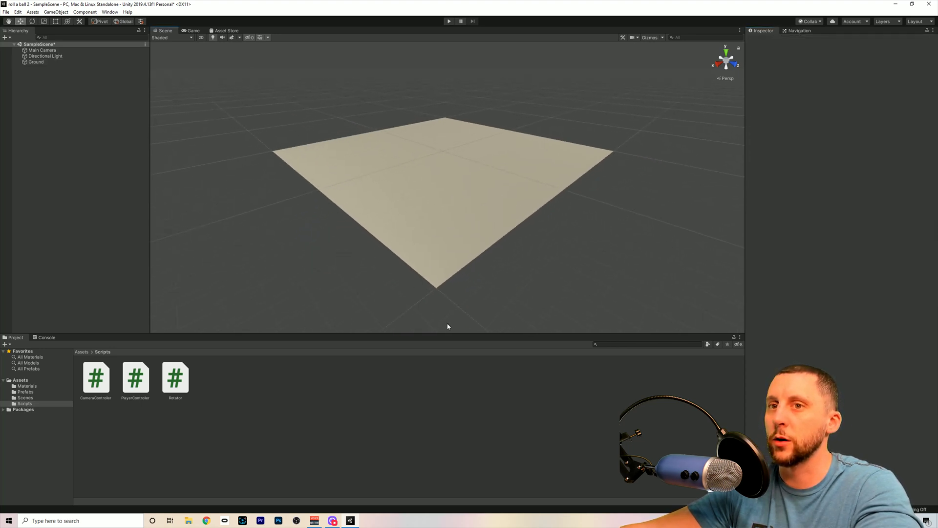
Create a new material named "Ground" in the Materials folder
left_click(28, 387)
right_click(121, 391)
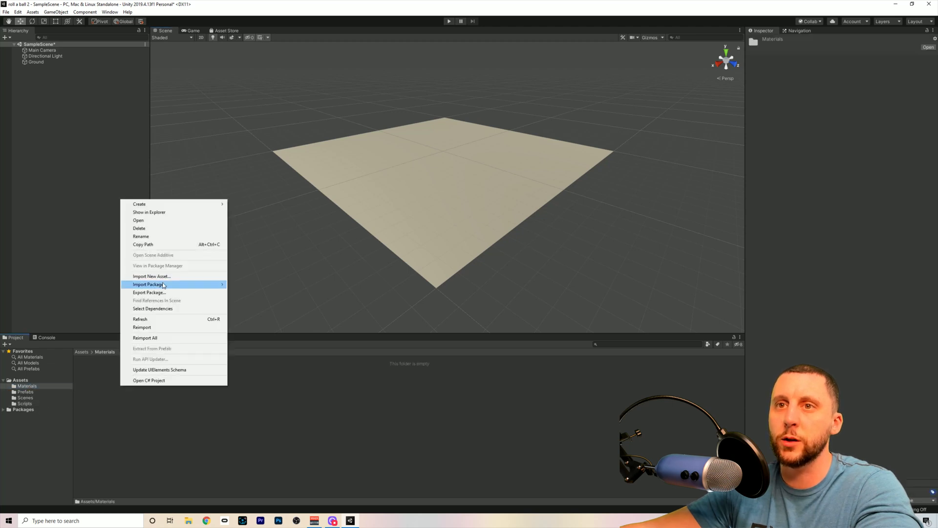
mouse_move(147, 204)
left_click(263, 302)
type("Ground")
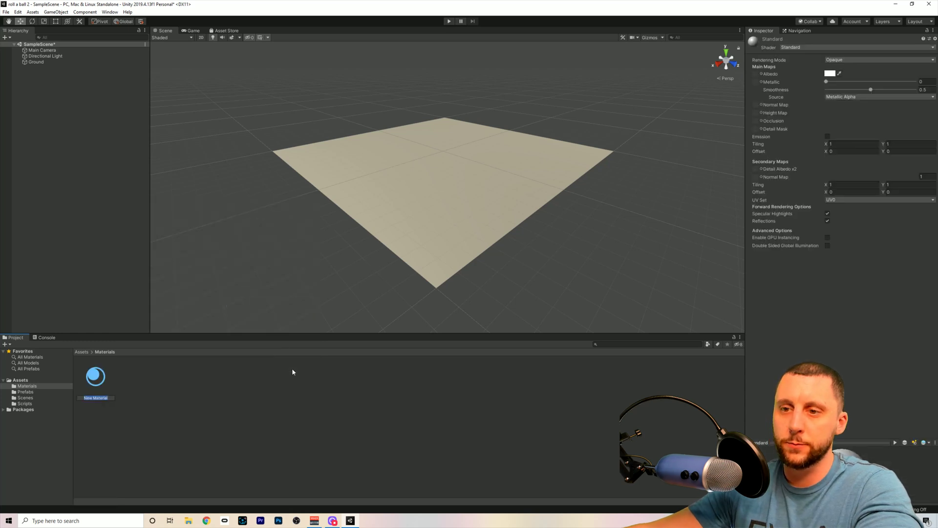
key("Return")
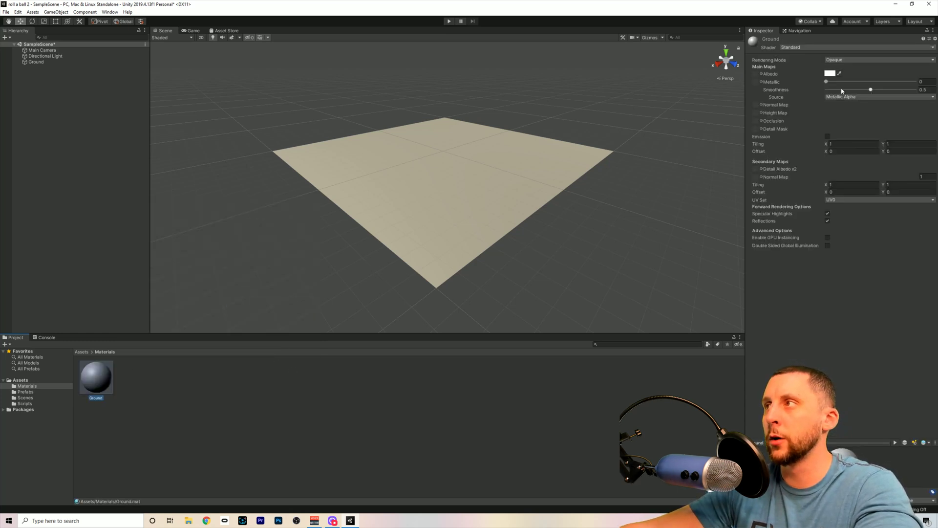
Set the Ground material's albedo colour to bright green and apply it to the ground plane
left_click(831, 75)
left_click(346, 175)
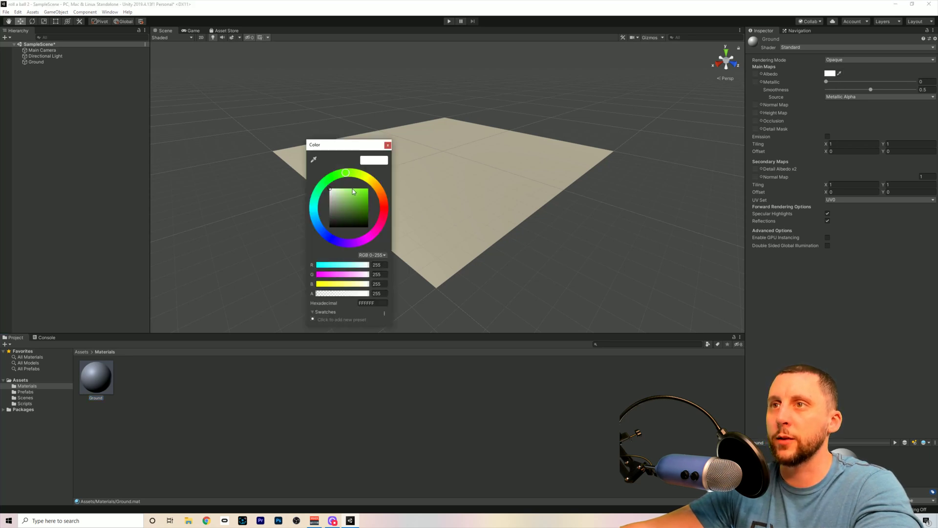
left_click(356, 194)
left_click(388, 146)
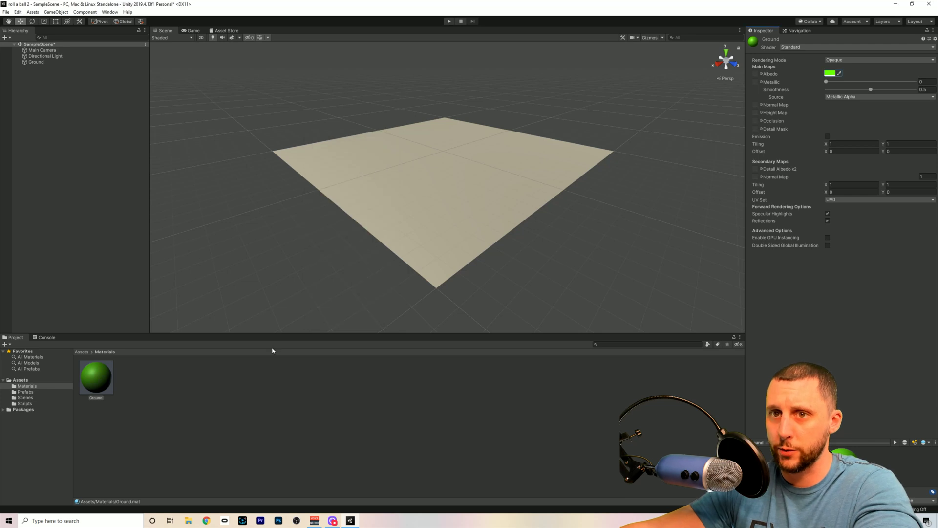
left_click_drag(110, 377, 397, 213)
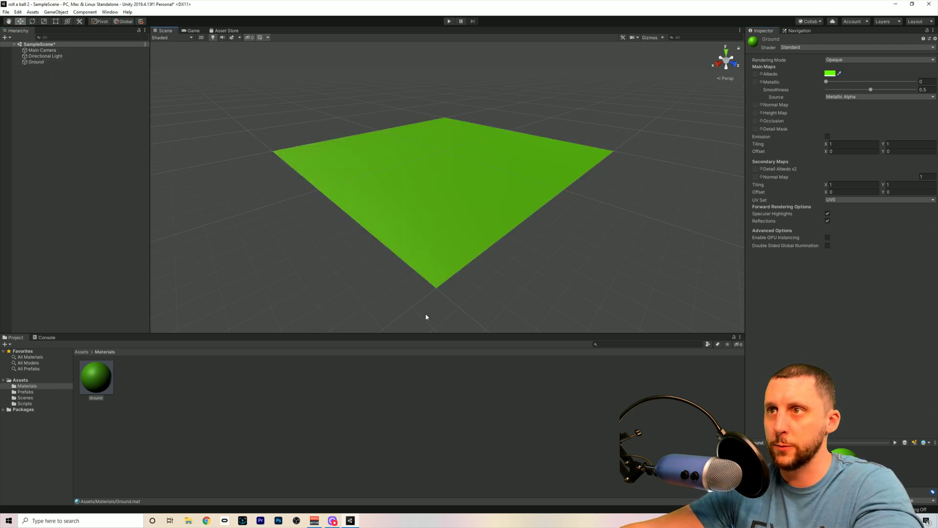
left_click(171, 370)
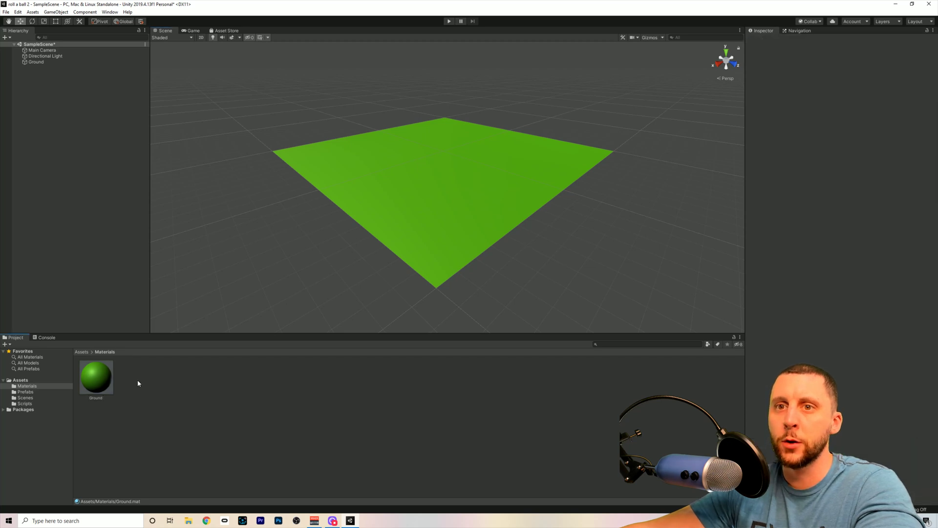
Create a second material named "Walls" in the Materials folder
right_click(137, 381)
mouse_move(174, 202)
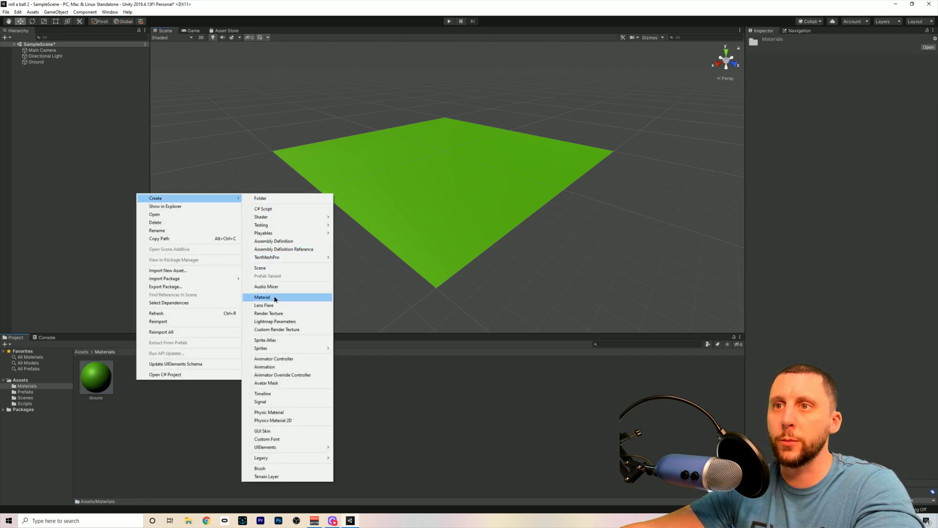
type("Walls")
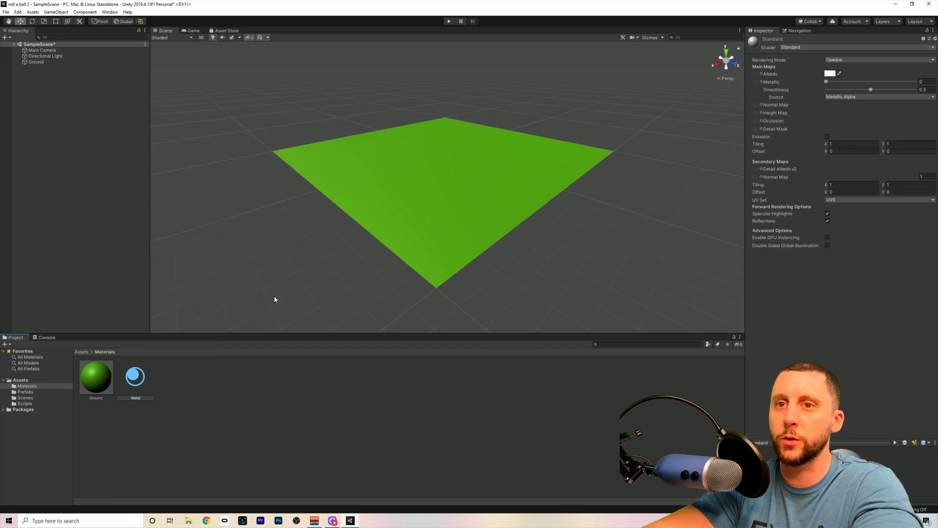
key("Return")
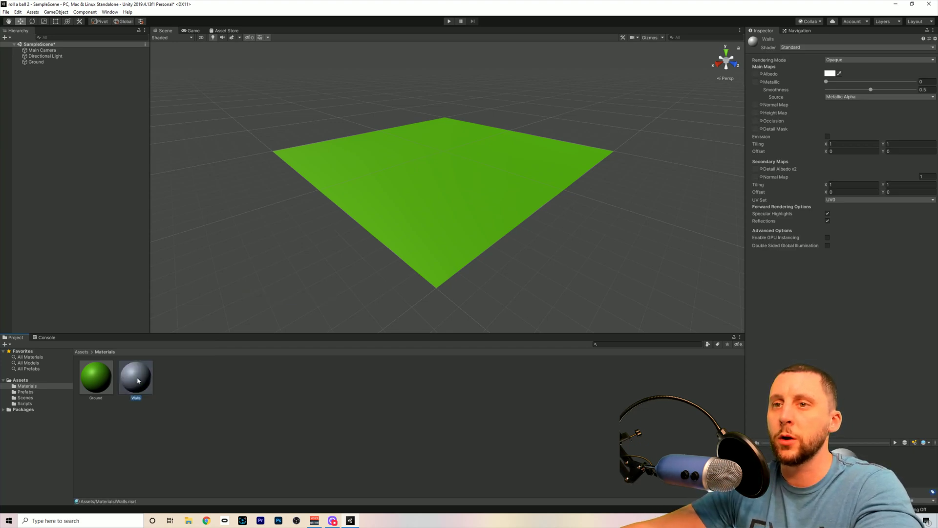
left_click(171, 391)
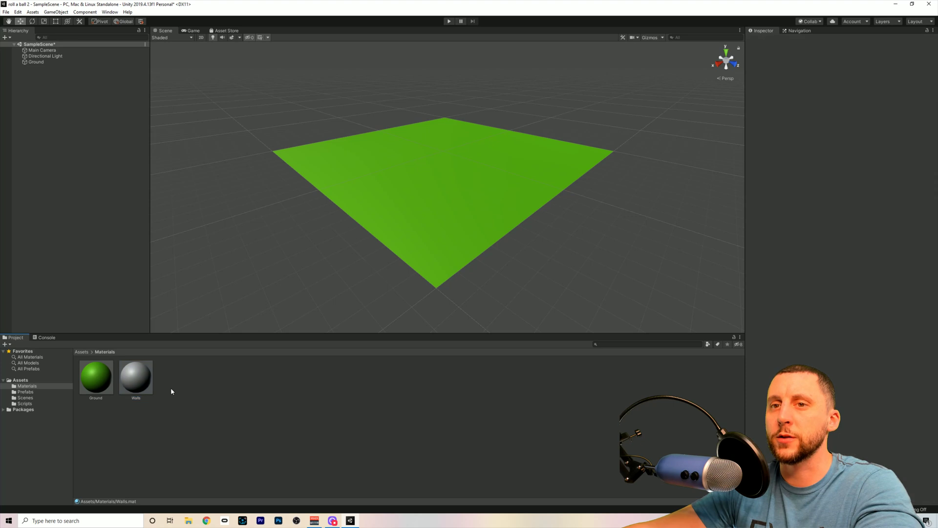
Set the Walls material's albedo colour to blue (0022FF)
left_click(144, 382)
left_click(830, 75)
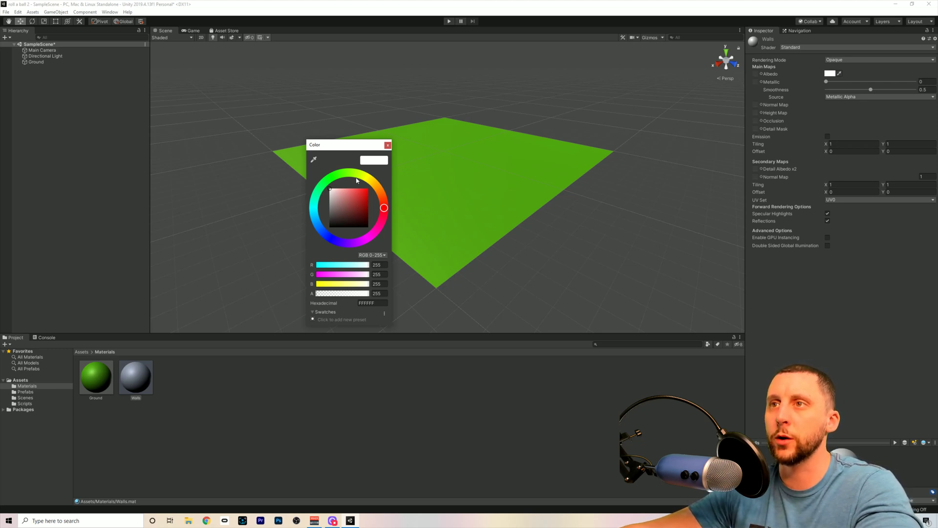
left_click(327, 238)
left_click_drag(356, 215, 384, 182)
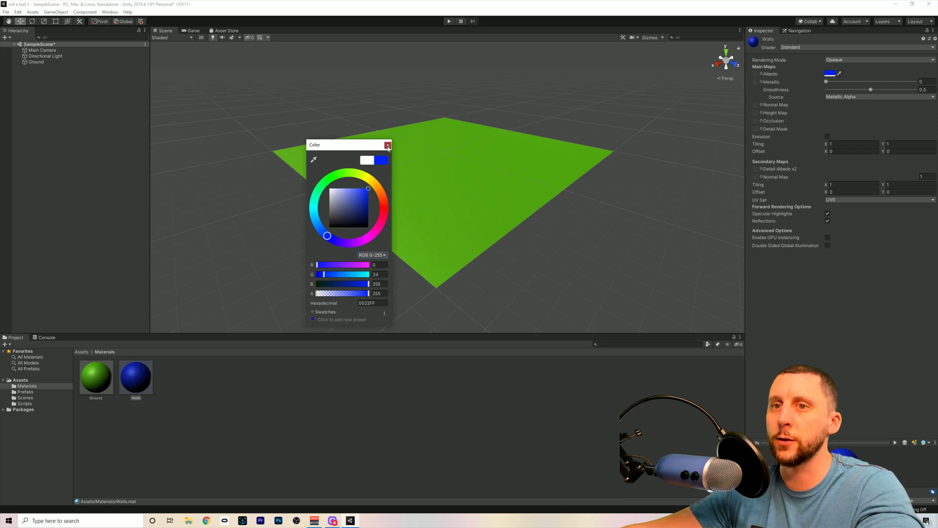
left_click(388, 145)
left_click(251, 341)
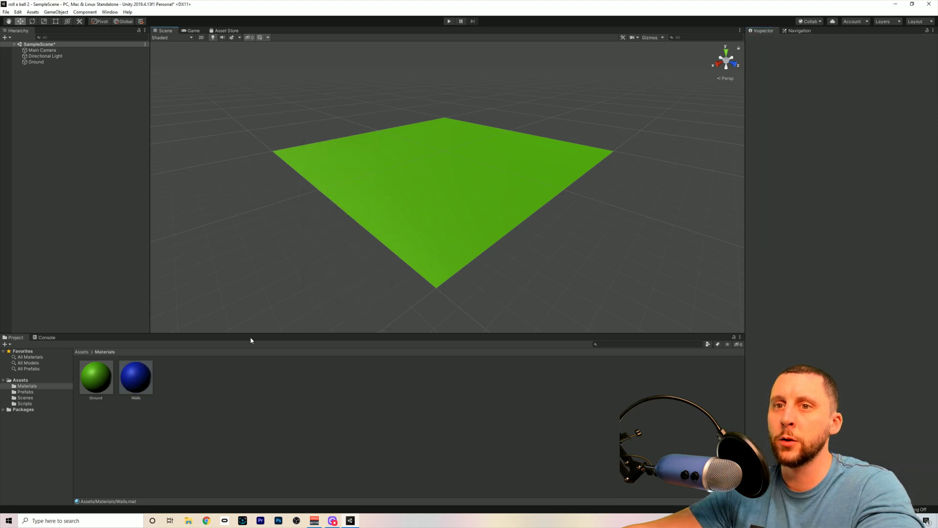
Add a 3D cube to SampleScene and set its X scale to 20
right_click(34, 86)
mouse_move(61, 163)
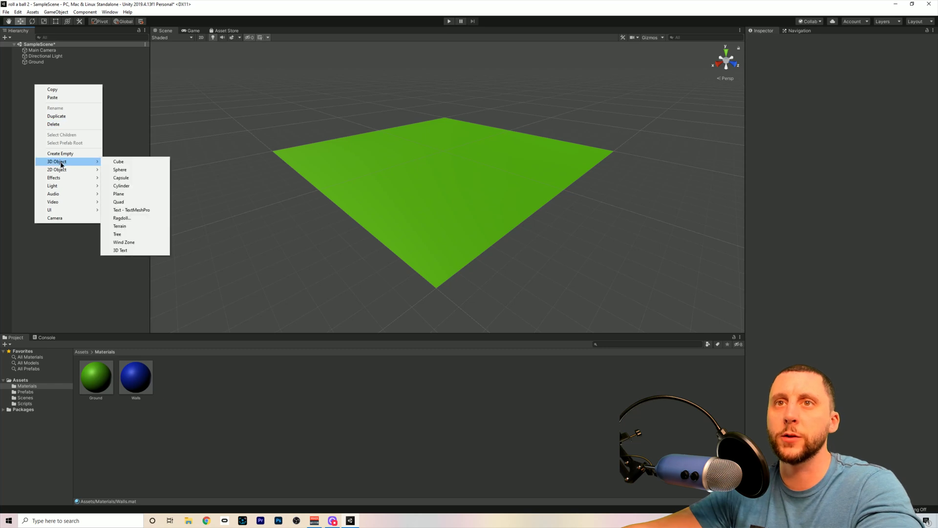
left_click(118, 162)
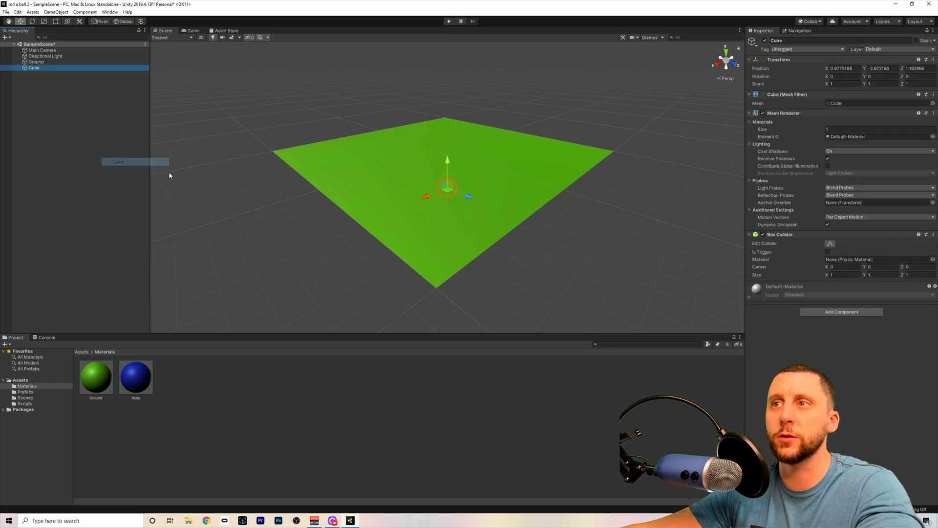
left_click(845, 84)
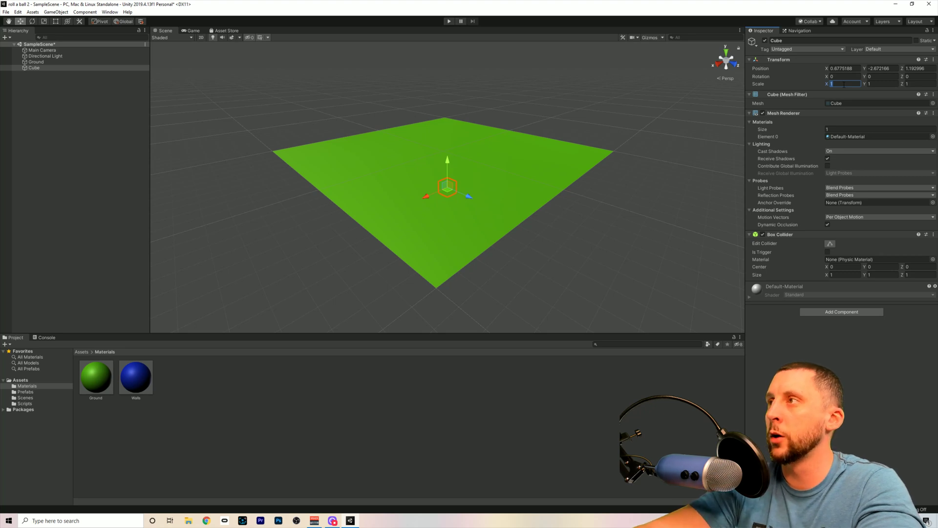
type("20")
key("Tab")
key("Tab")
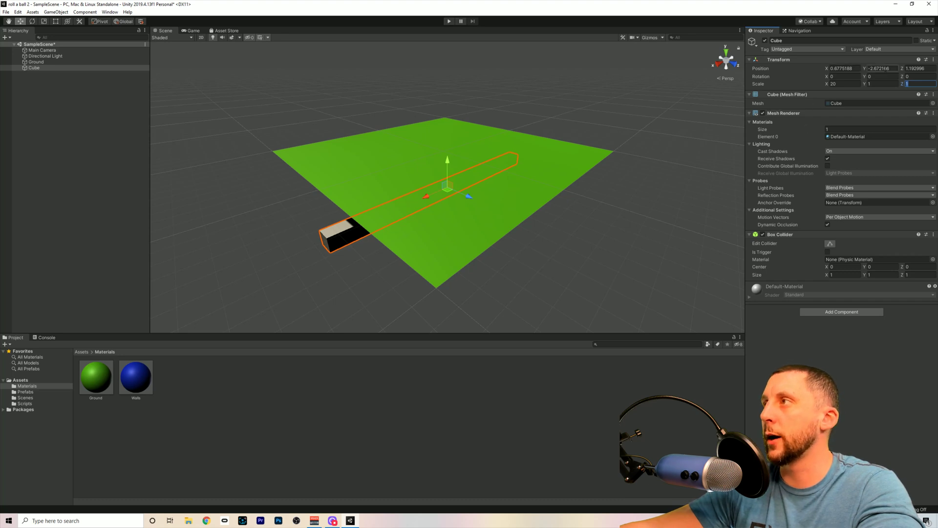
Set the cube's position to 0, 0, 0 to match the Ground plane's origin
double_click(919, 69)
type("0")
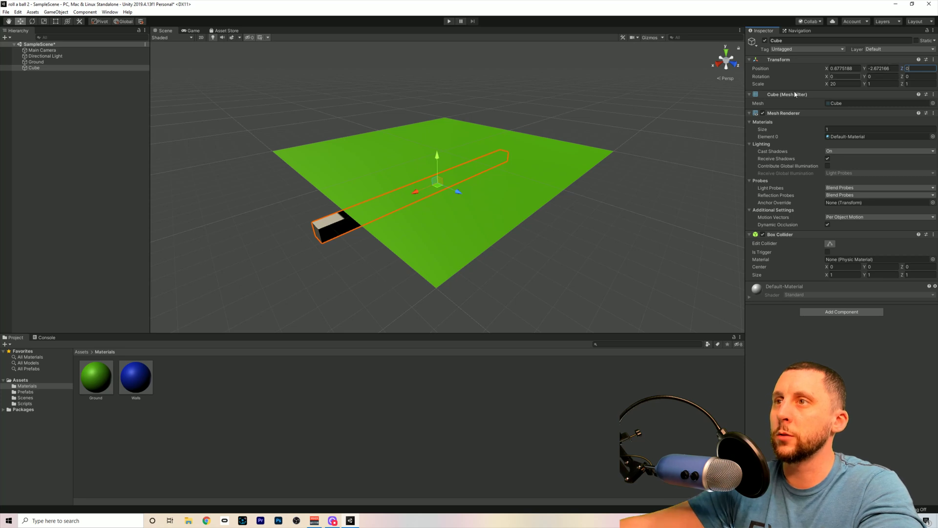
middle_click_drag(426, 248, 395, 234)
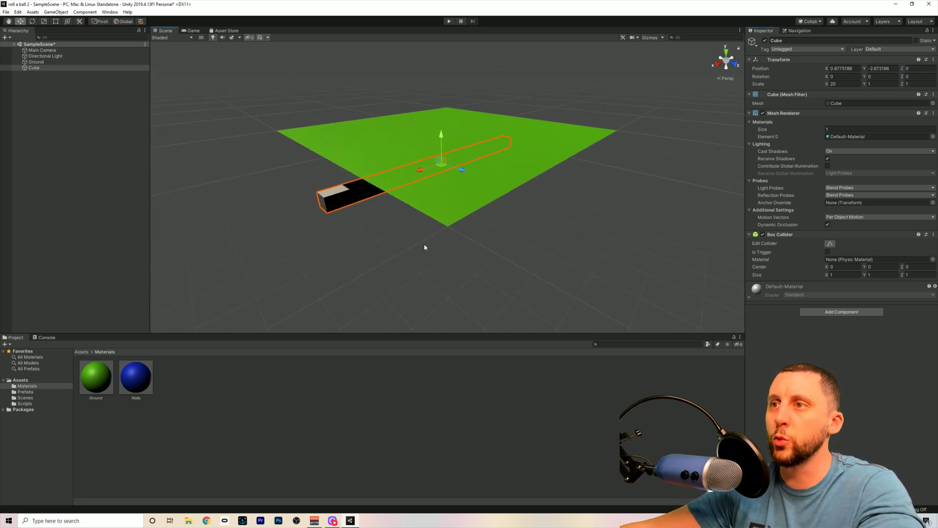
mouse_move(424, 244)
right_mouse_down()
mouse_move(424, 220)
mouse_move(439, 239)
mouse_move(440, 317)
mouse_move(446, 178)
mouse_move(327, 222)
mouse_move(534, 232)
mouse_move(429, 235)
right_mouse_up()
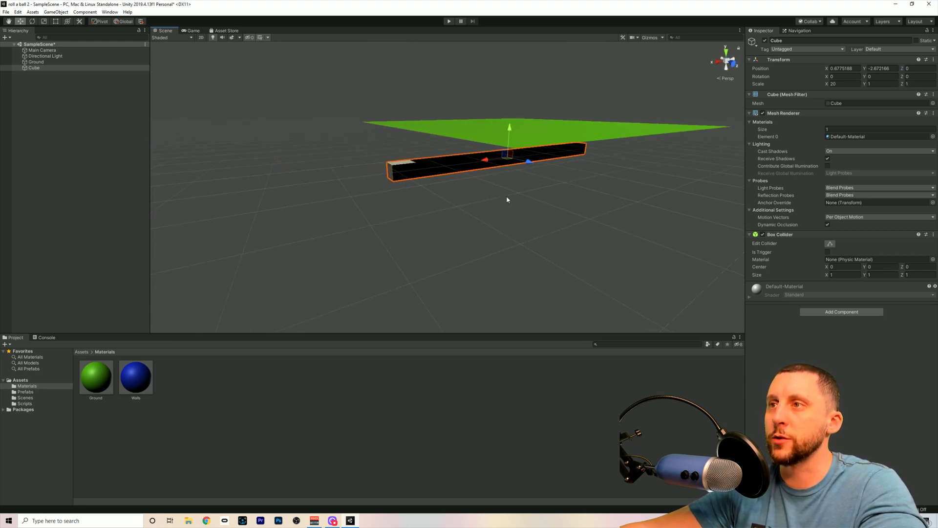
right_click_drag(508, 198, 457, 239)
left_click(480, 261)
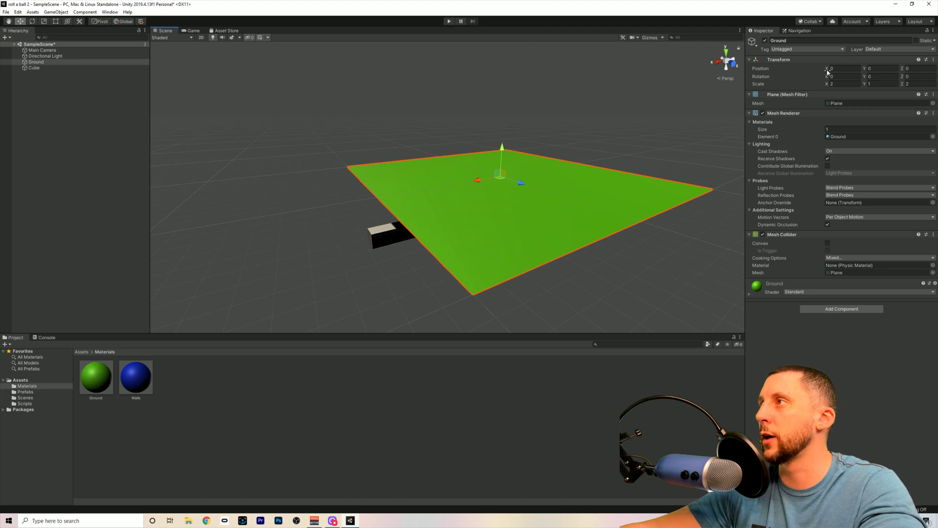
left_click(398, 230)
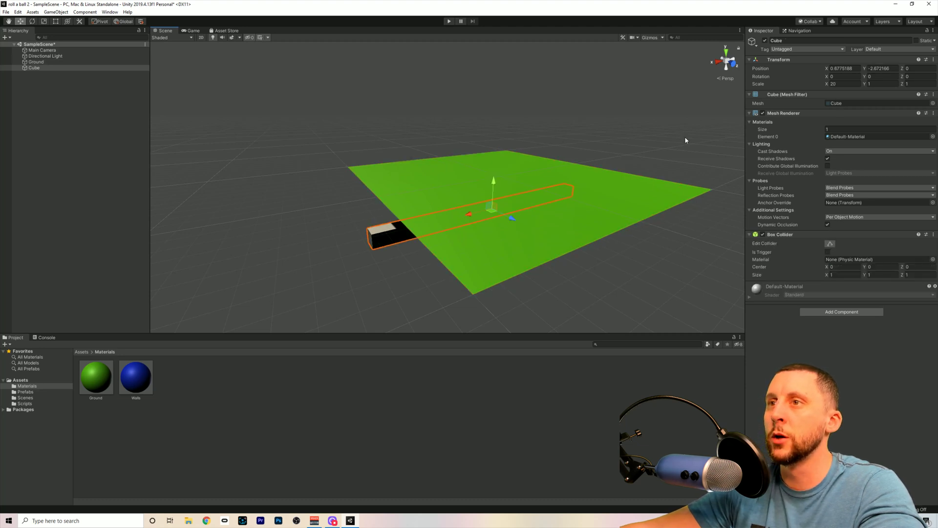
left_click(841, 68)
type("0")
key("Tab")
type("0")
key("Tab")
type("0")
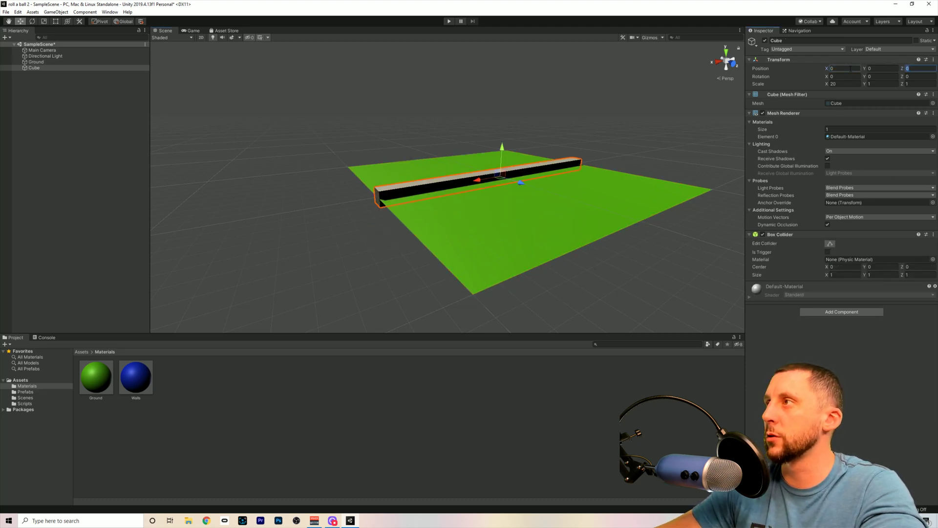
Raise the cube onto the ground surface by setting its Y position to 0.5
right_click_drag(609, 175, 518, 166)
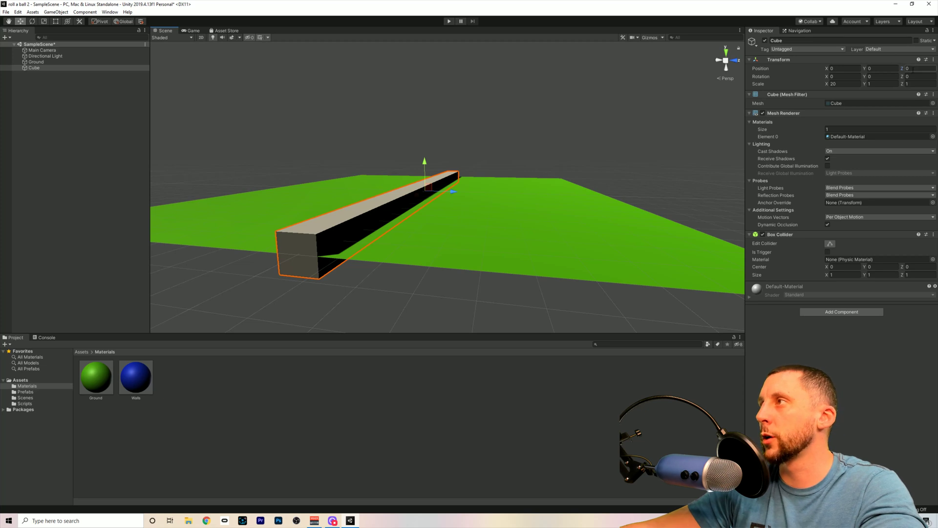
left_click(884, 69)
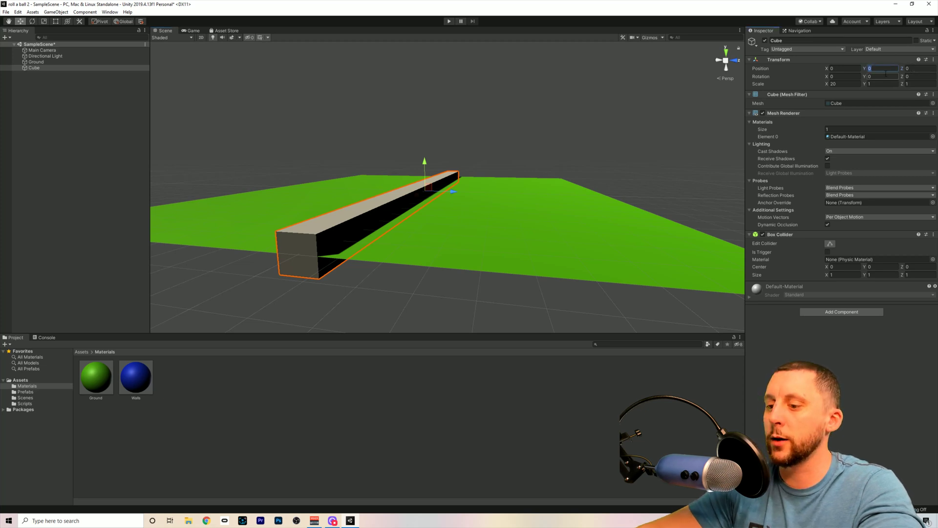
type(".5")
Apply the Walls material to the cube
scroll(538, 188, "down", 3)
left_click_drag(521, 191, 500, 158, "alt")
scroll(492, 243, "up", 4)
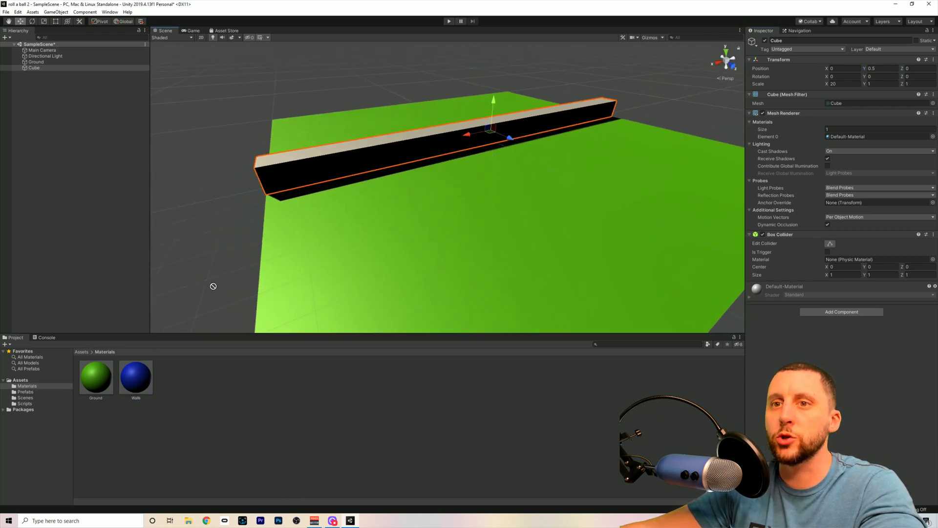
left_click_drag(243, 253, 328, 165)
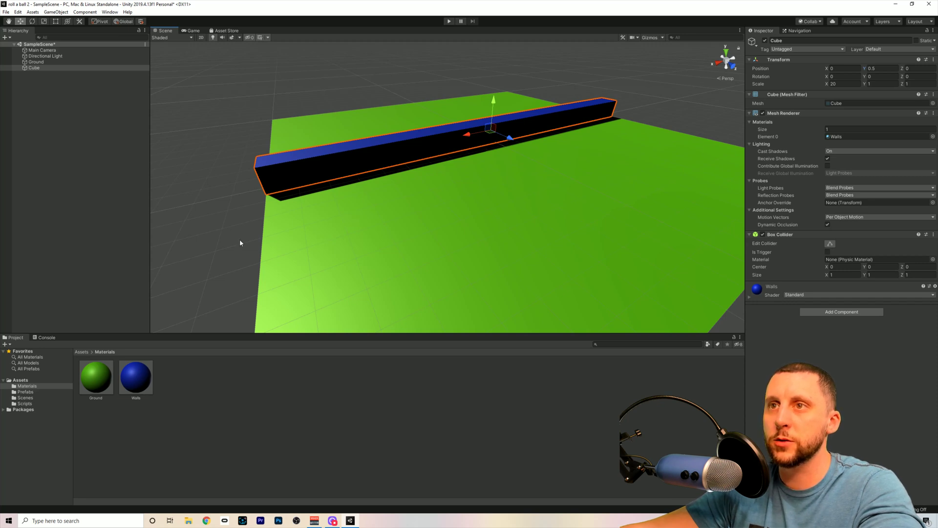
Vertex-snap the cube wall flush onto one edge of the Ground plane, at Z -9.5
left_click_drag(240, 239, 447, 230, "alt")
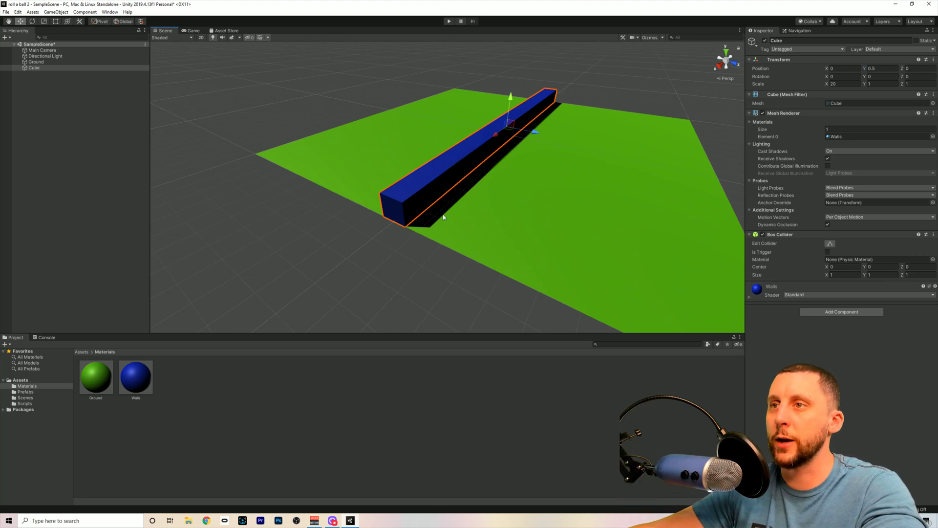
key("v")
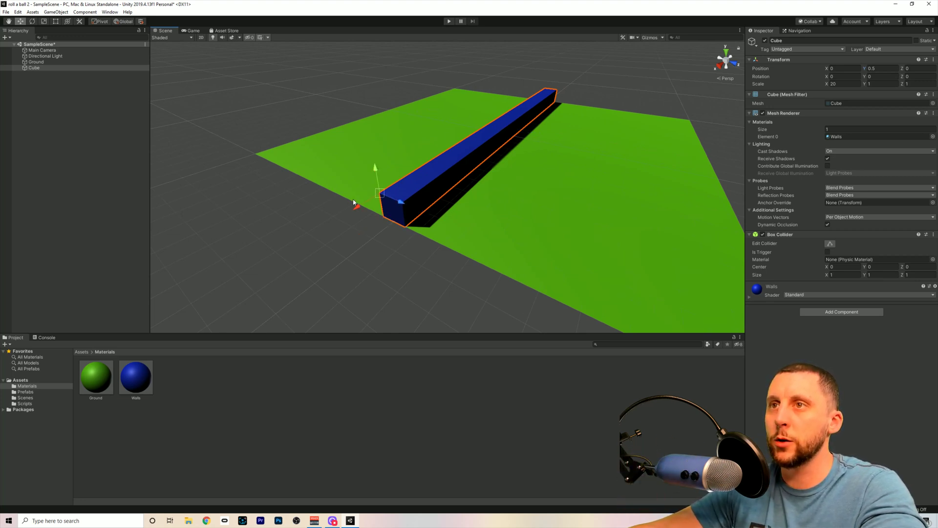
left_click_drag(385, 218, 373, 235)
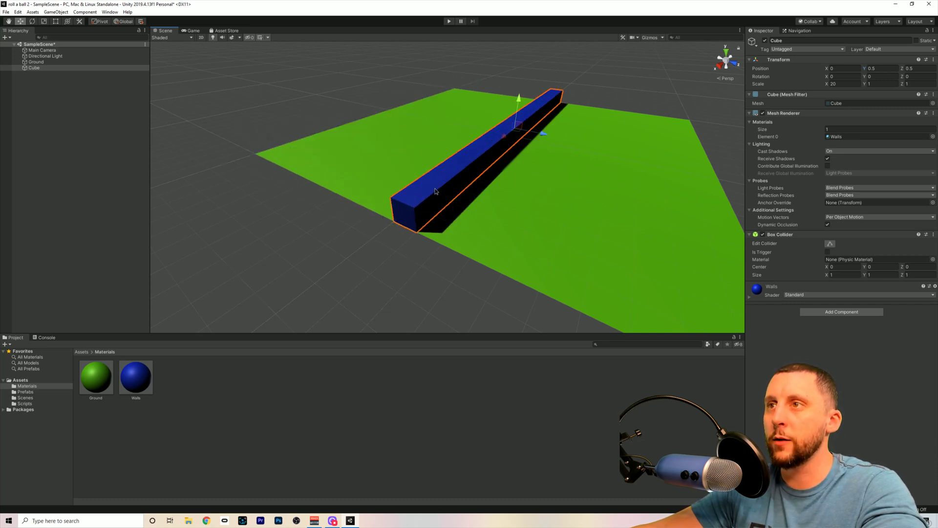
key("v")
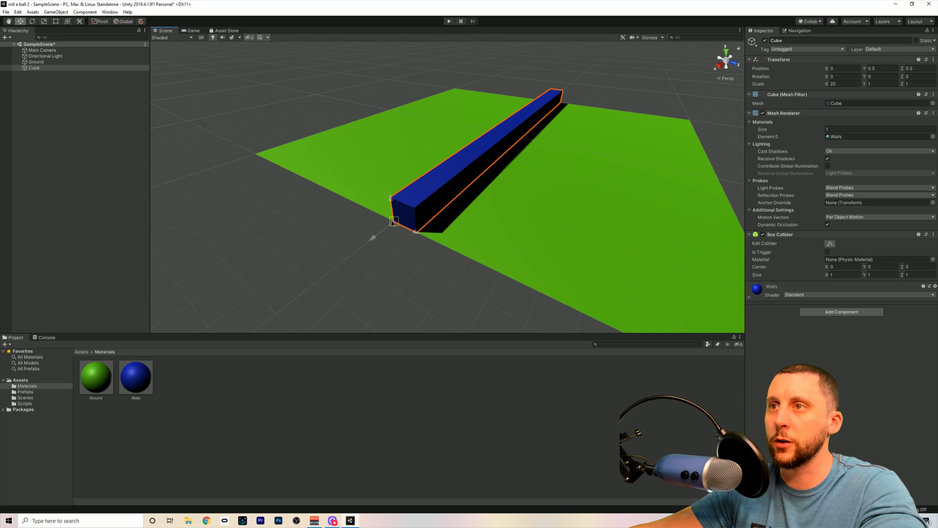
left_click_drag(393, 223, 264, 153)
left_click(307, 222)
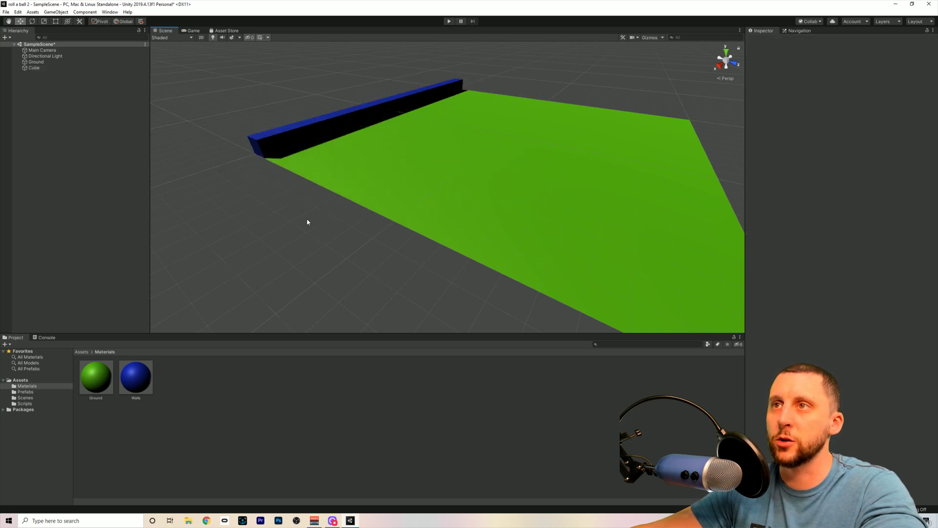
Rename the wall cube as Wall1
left_click(302, 135)
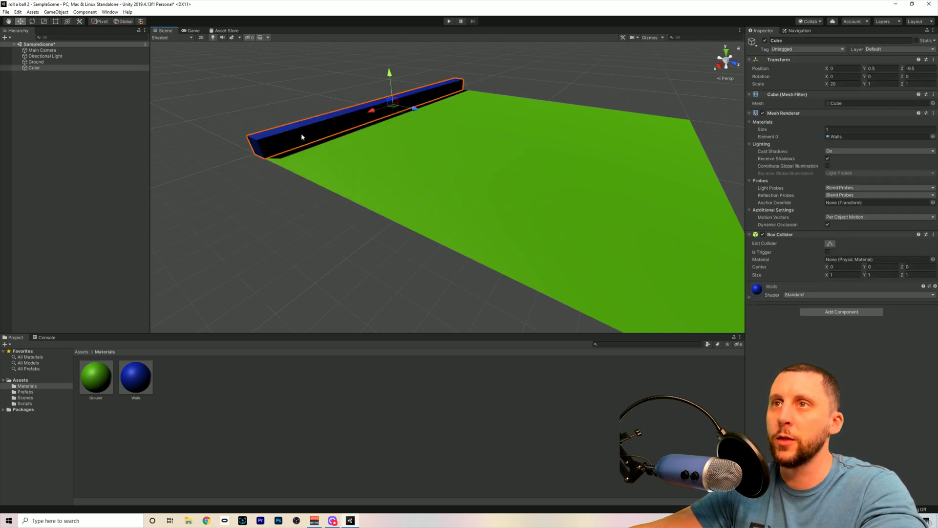
left_click(35, 68)
type("Wall1")
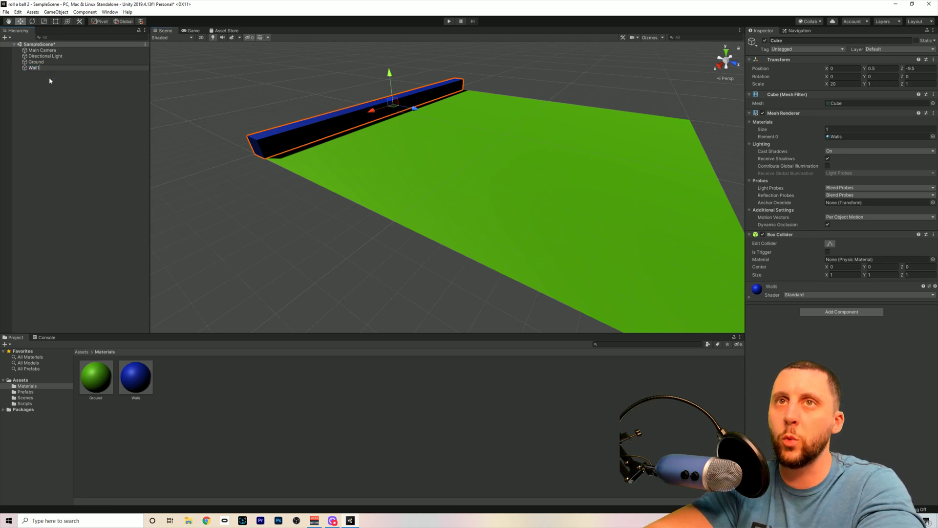
key("Return")
left_click(54, 85)
Duplicate Wall1 and name the copy Wall2
right_click(41, 88)
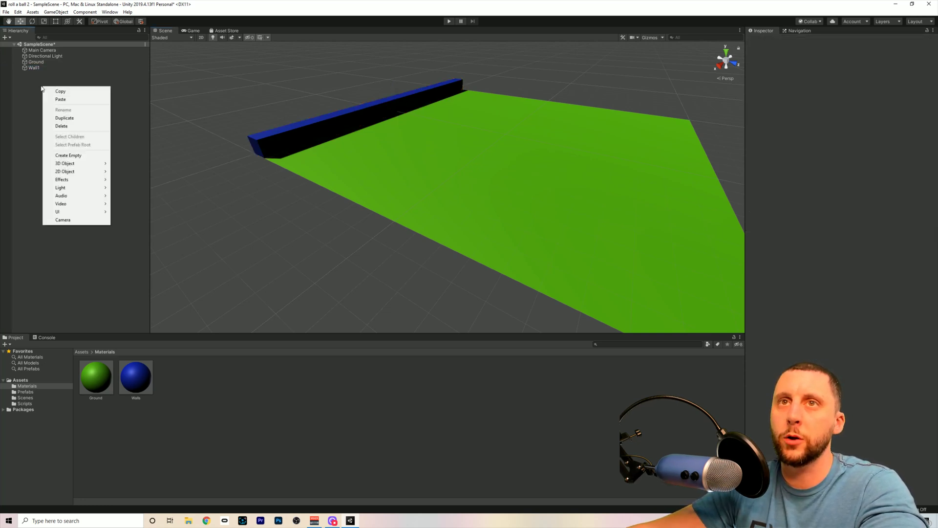
left_click(249, 154)
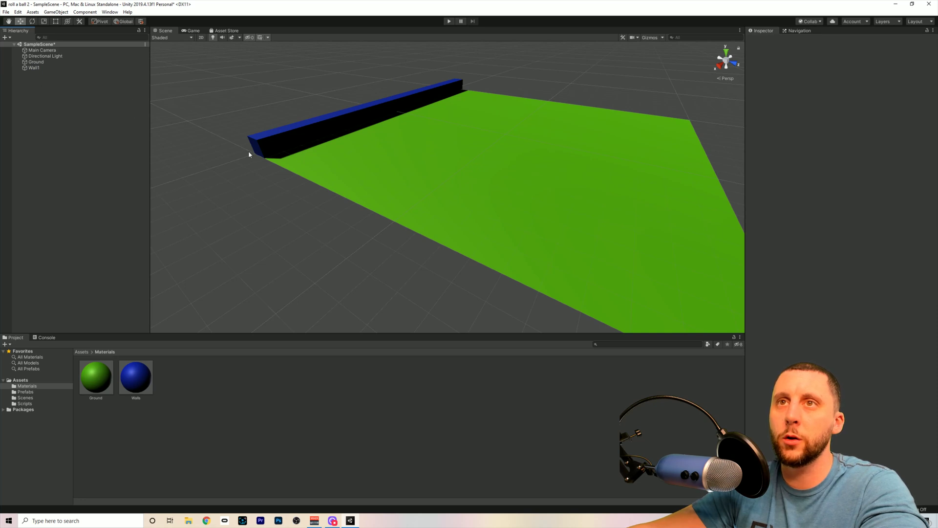
left_click(317, 129)
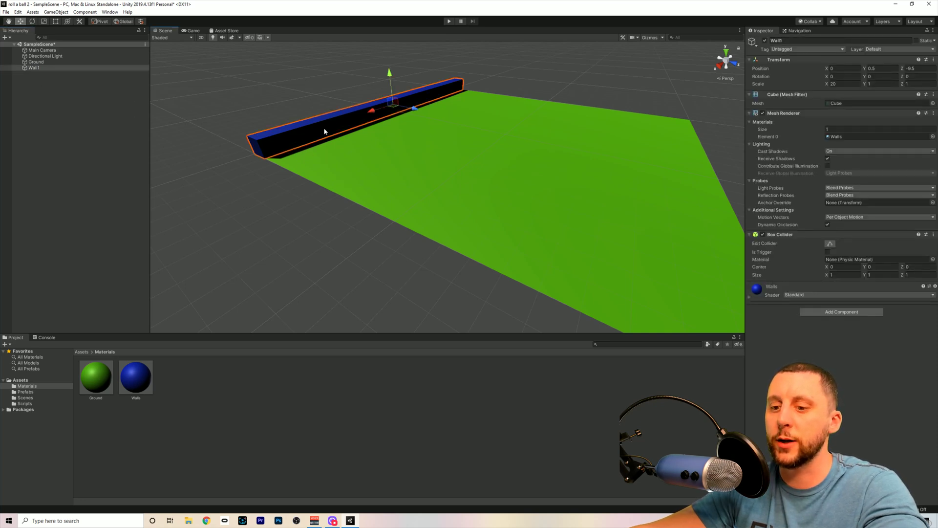
key("ctrl+d")
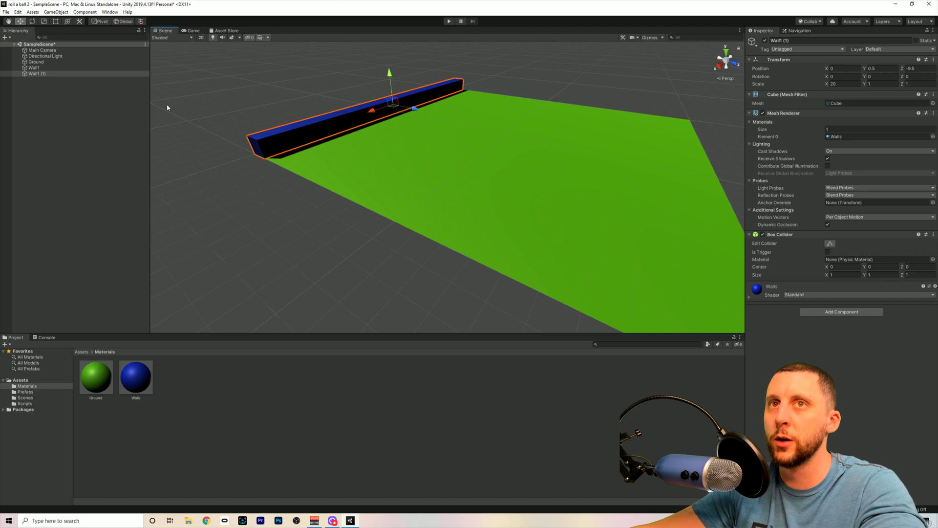
left_click(36, 74)
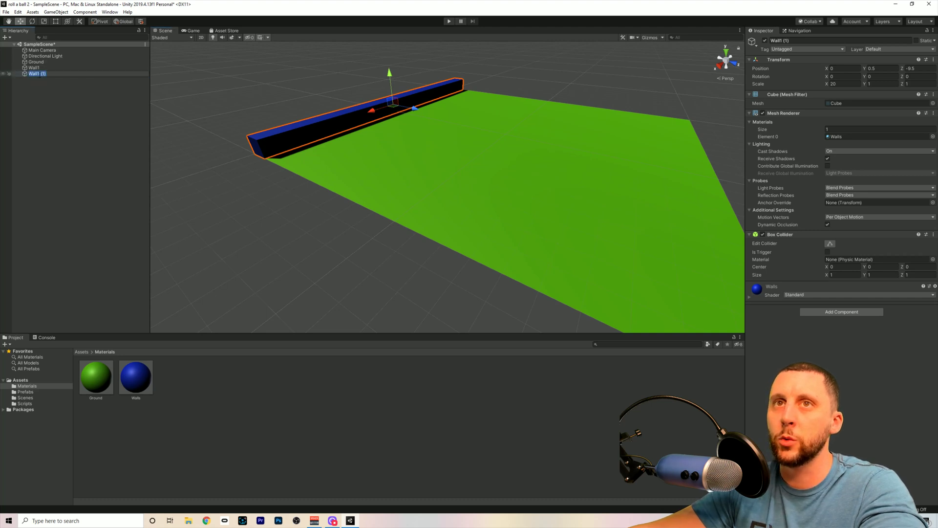
key("Return")
left_click(73, 97)
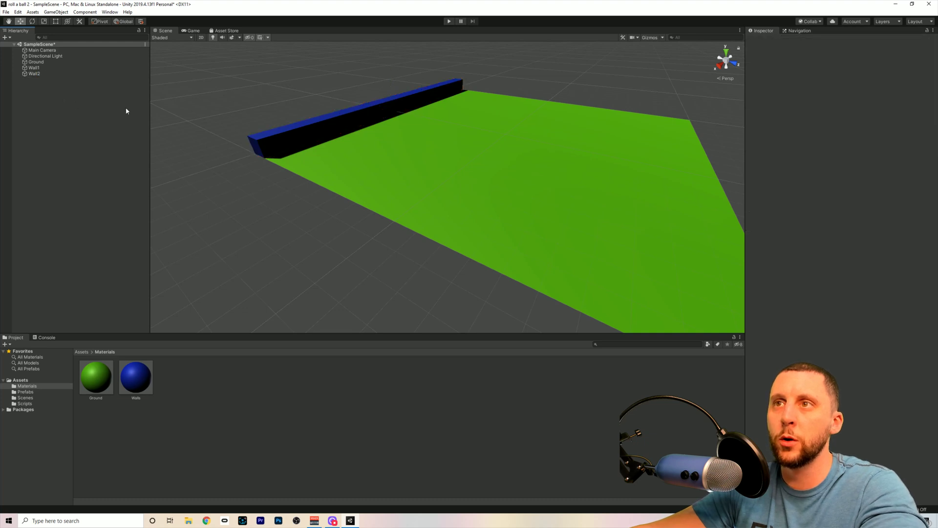
Duplicate Wall2 and name the copy Wall3
left_click(308, 143)
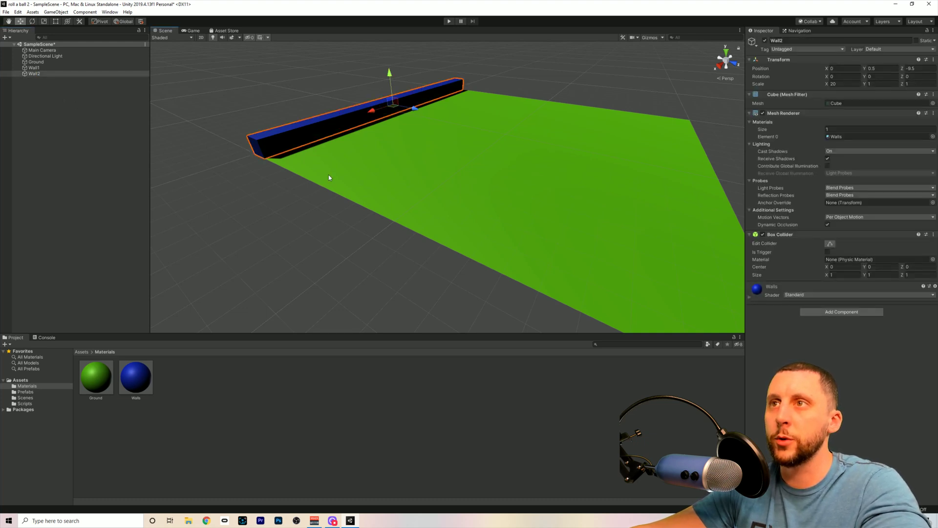
key("ctrl+d")
left_click(41, 80)
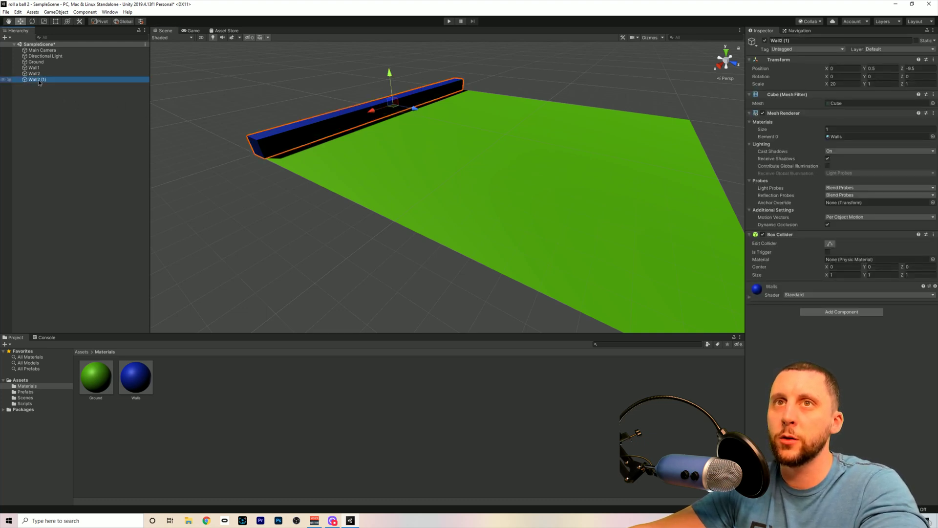
left_click(40, 81)
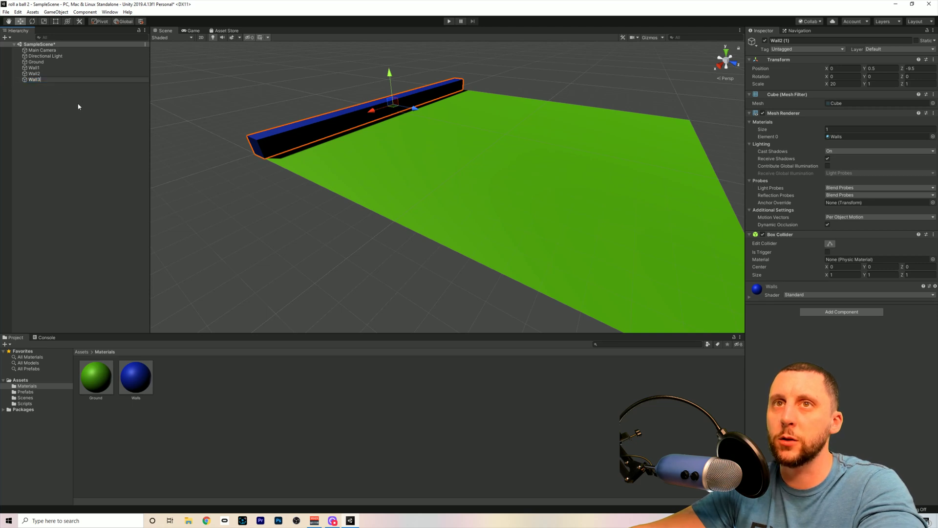
left_click(57, 107)
Duplicate Wall3 and name the copy Wall4
left_click(324, 136)
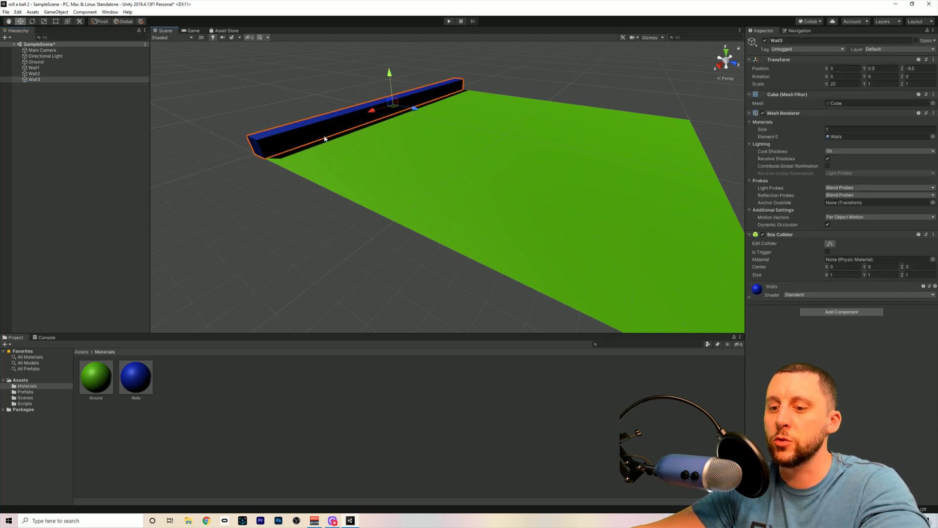
key("ctrl+d")
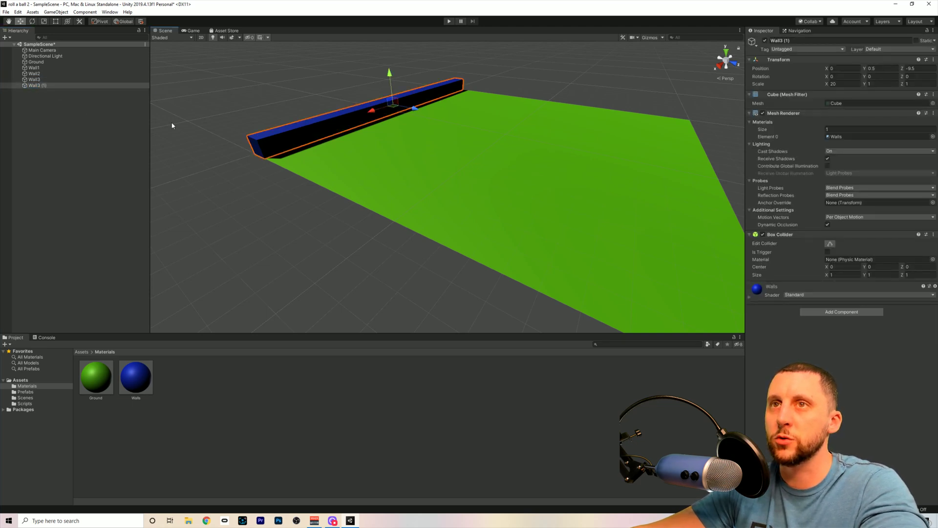
left_click(37, 86)
type("Wall4")
key("Return")
left_click(86, 90)
Vertex-snap Wall4 onto the Ground plane's edge opposite Wall1, aligning their ends with the ground corners
left_click(337, 146)
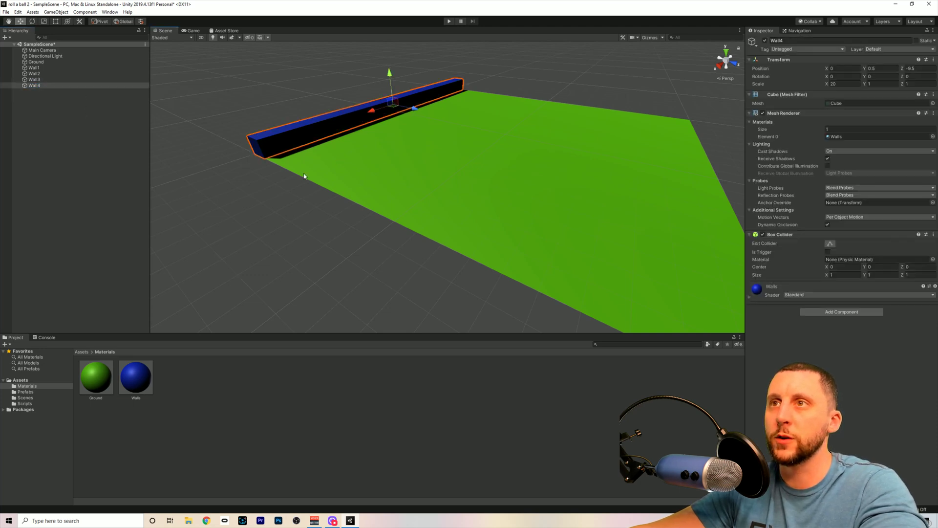
key("v")
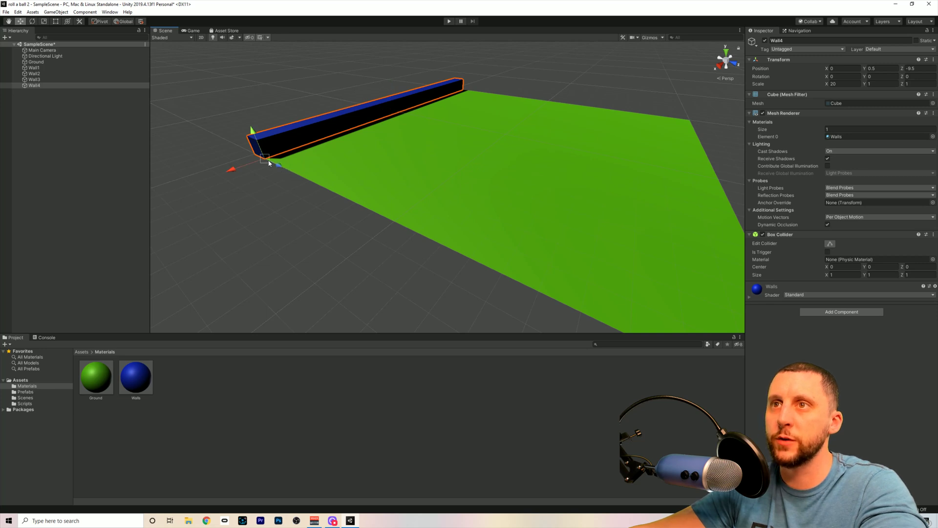
left_click_drag(267, 161, 541, 247)
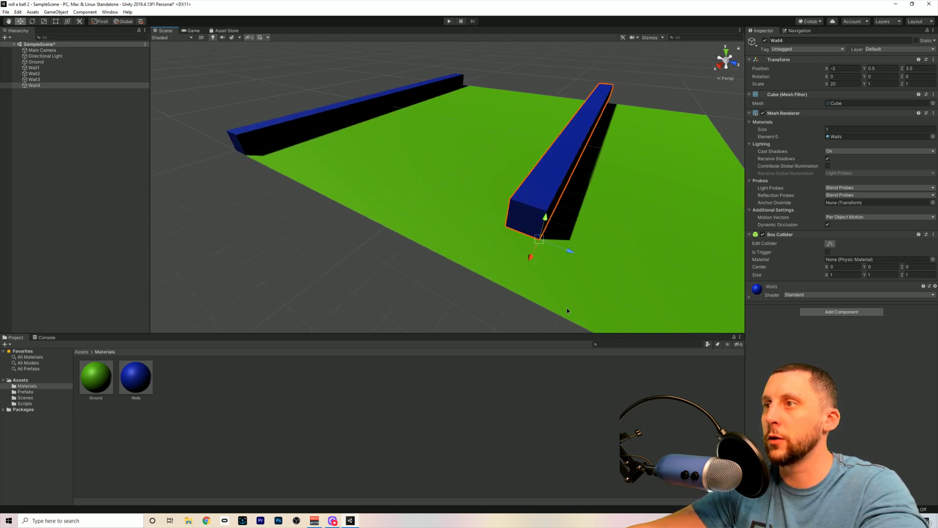
left_click_drag(500, 286, 502, 226, "alt")
key("v")
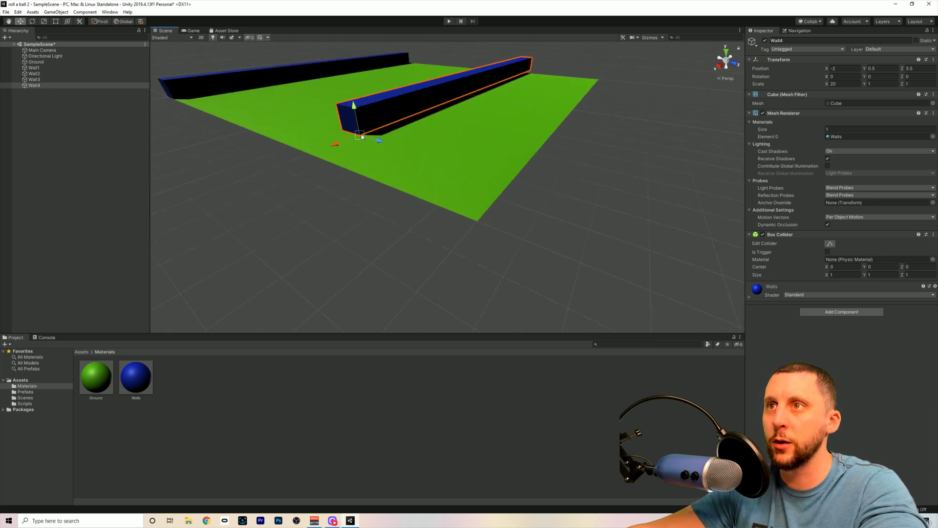
left_click_drag(362, 137, 387, 191)
Move Wall3 along Z to about 6 and pull Wall2 along Z away from Wall1 toward the middle of the ground
left_click(388, 171)
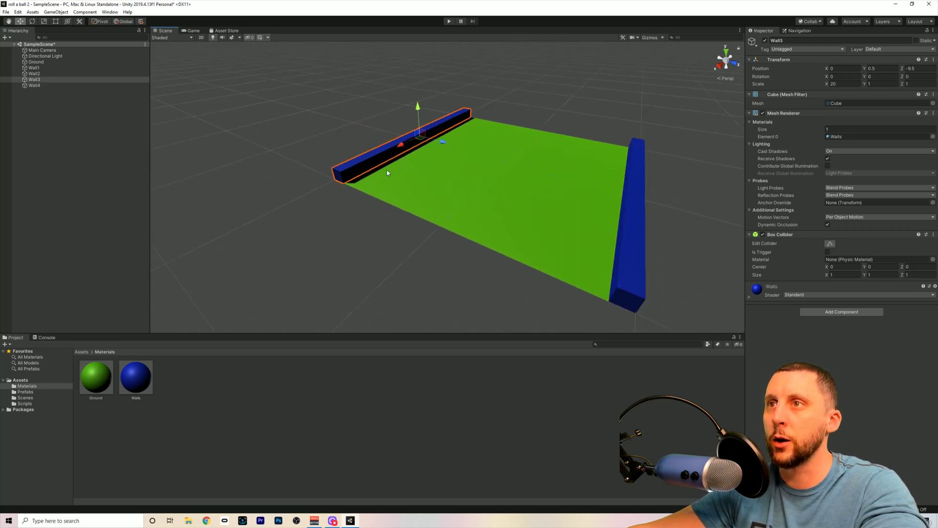
left_click_drag(442, 143, 553, 179)
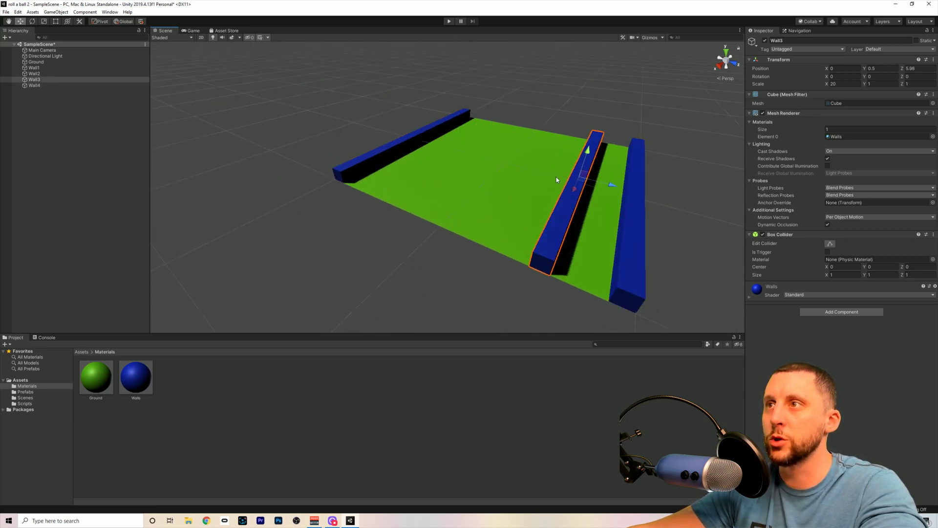
left_click(422, 142)
left_click_drag(440, 140, 515, 160)
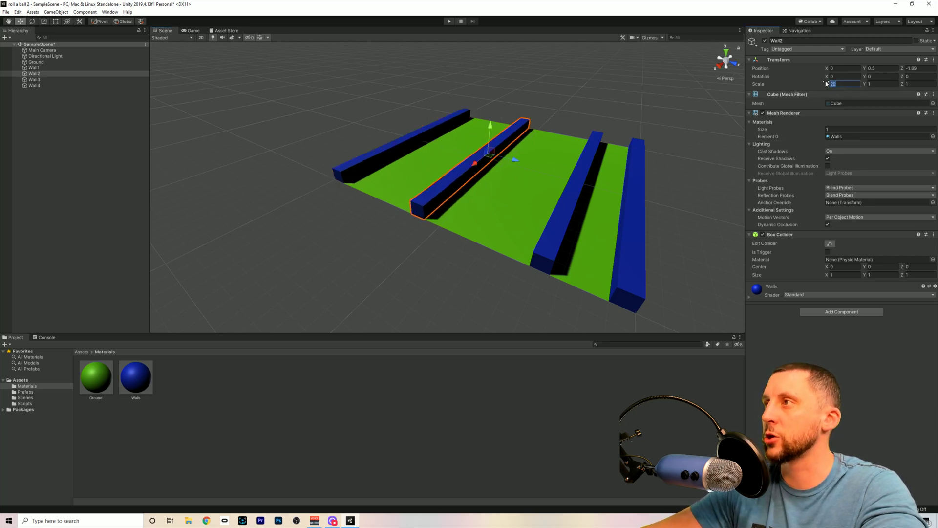
Turn Wall2 crosswise by setting its X scale to 1 and Z scale to 20
key("BackSpace")
key("BackSpace")
type("1")
left_click(915, 84)
type("20")
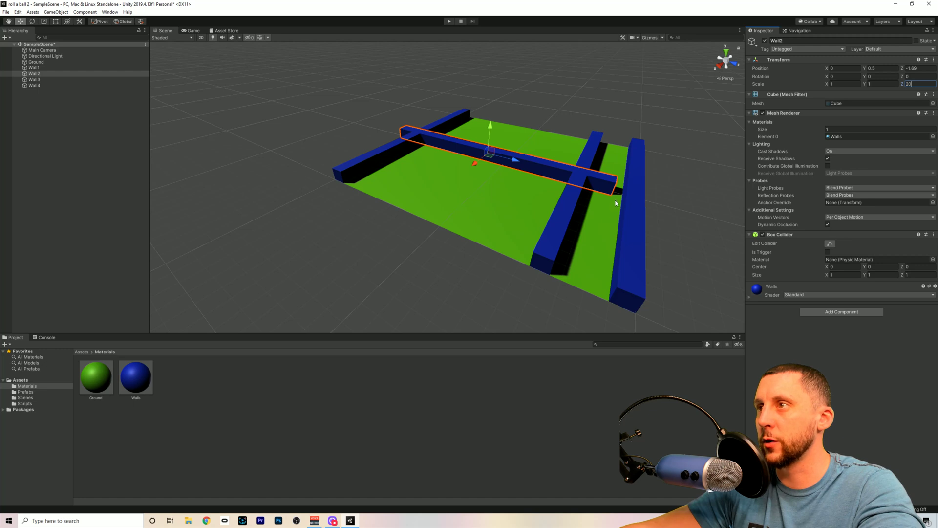
Vertex-snap Wall2 onto the near open edge of the ground, at X 9.5, joining the ends of Wall1 and Wall4
left_click(394, 248)
left_click(606, 184)
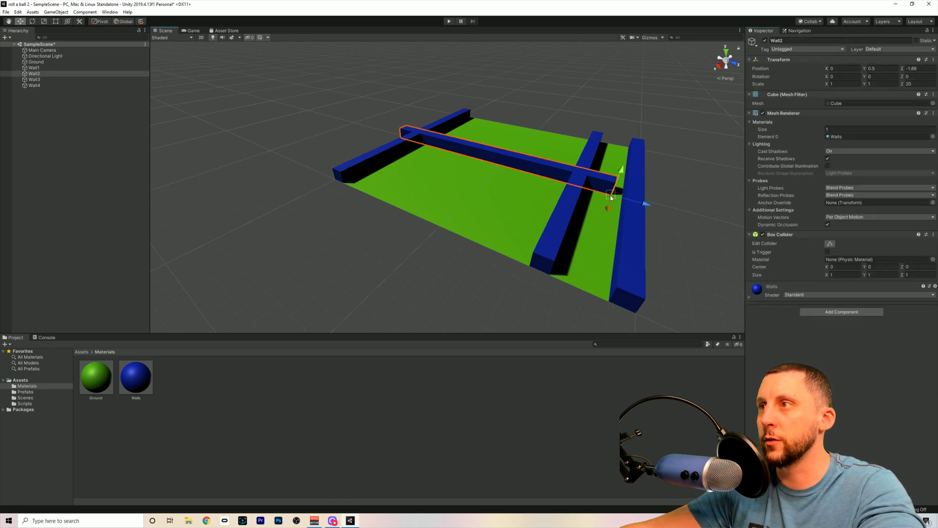
left_click_drag(611, 195, 640, 311)
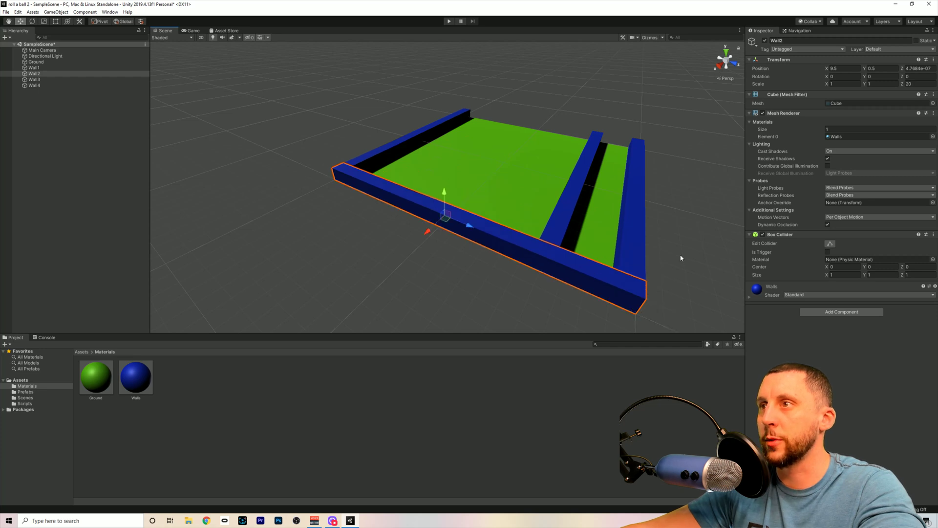
Set Wall3's X scale to 1 and Z scale to 20 so it runs parallel to Wall2
left_click(580, 200)
left_click(843, 84)
type("1")
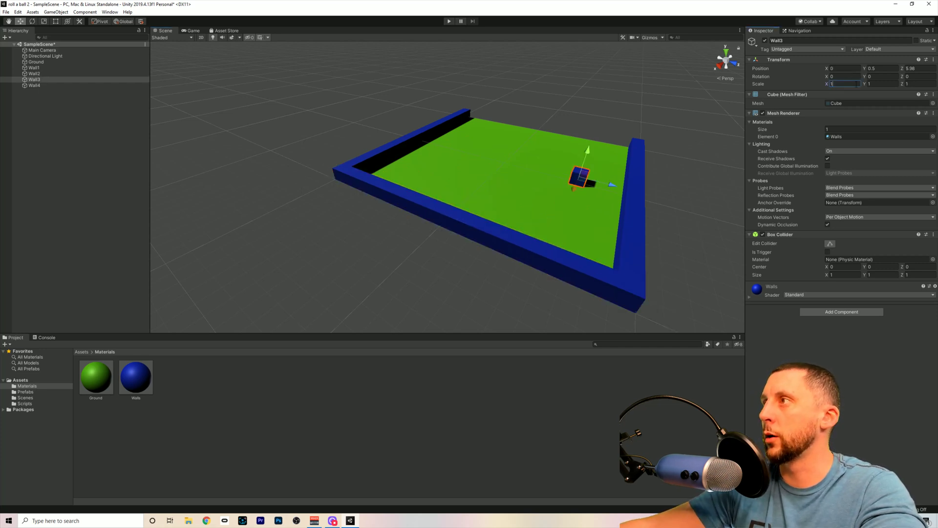
left_click(915, 84)
type("20")
key("Return")
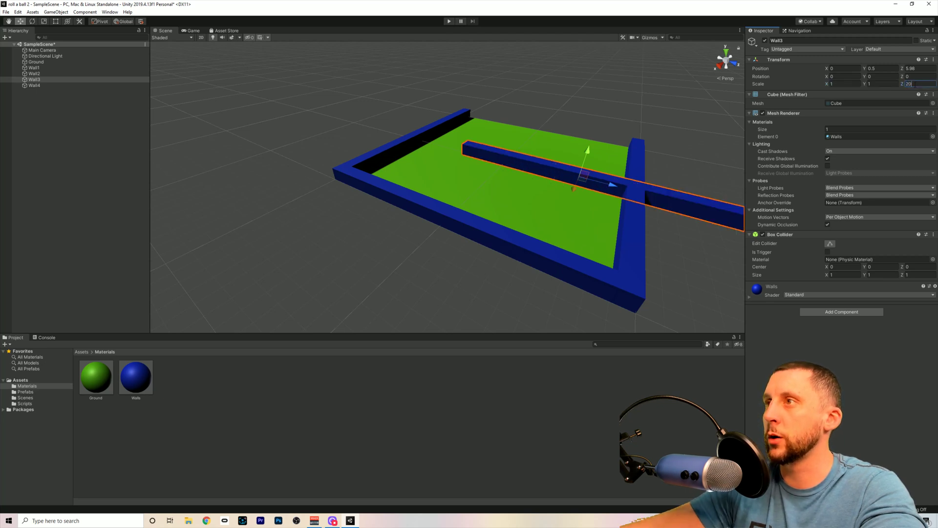
Vertex-snap Wall3 onto the remaining open edge of the ground, opposite Wall2, to close the wall frame
right_click_drag(562, 171, 318, 218)
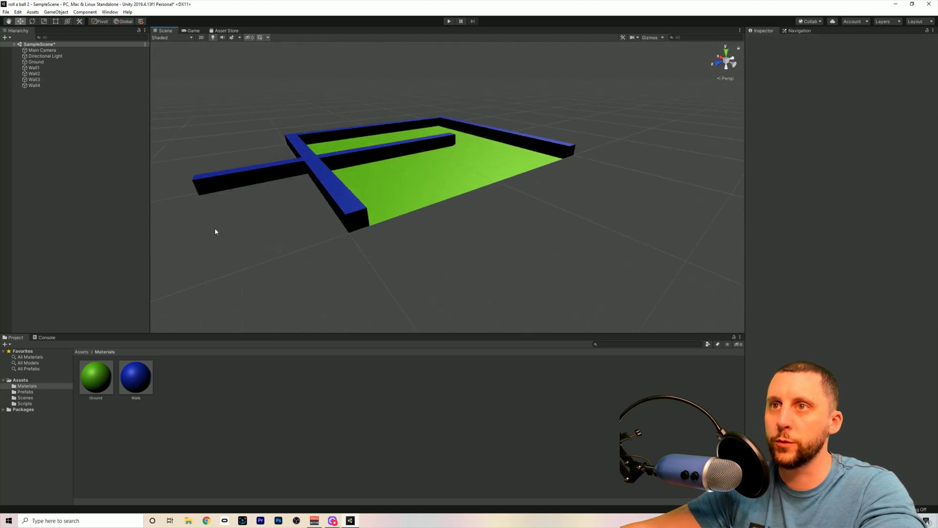
left_click(244, 183)
left_click_drag(236, 225, 323, 227, "alt")
key("v")
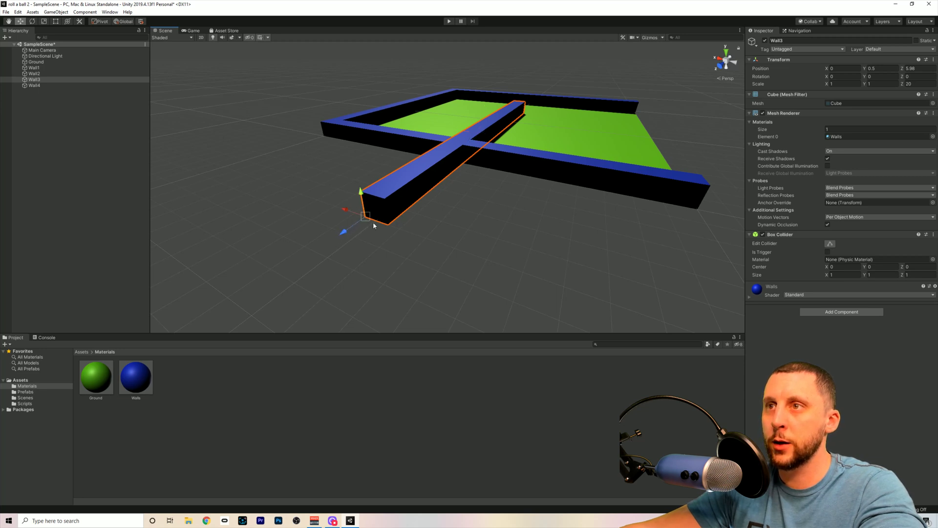
left_click_drag(387, 225, 709, 213)
left_click(589, 228)
left_click_drag(589, 228, 554, 212, "alt")
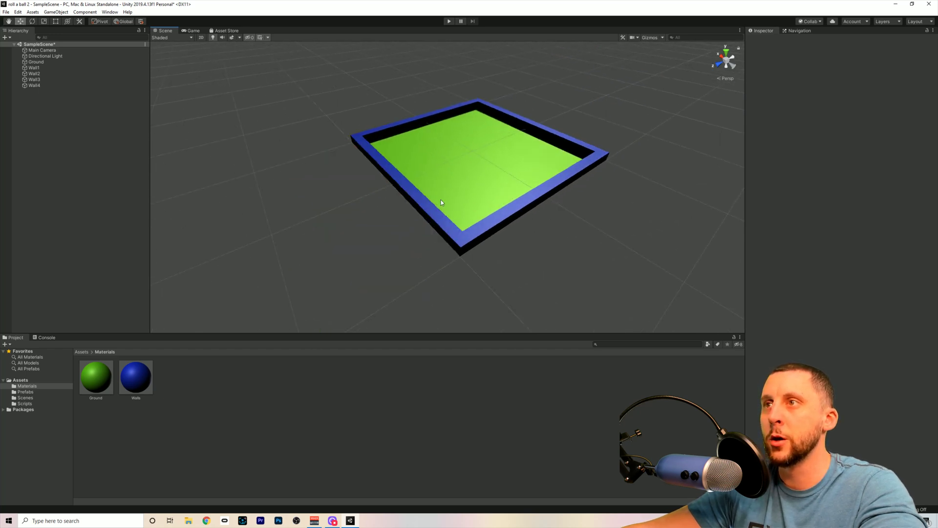
Create an empty game object at the root of SampleScene
right_click(45, 102)
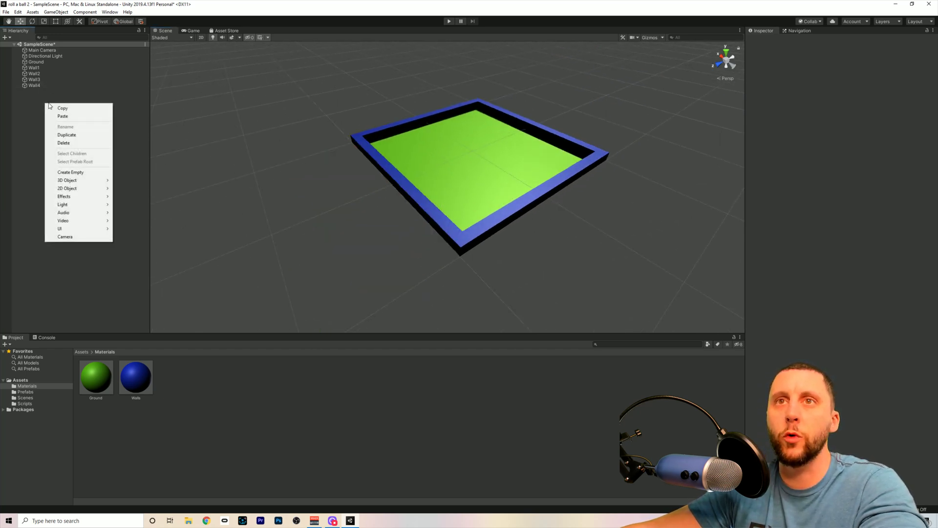
left_click(81, 172)
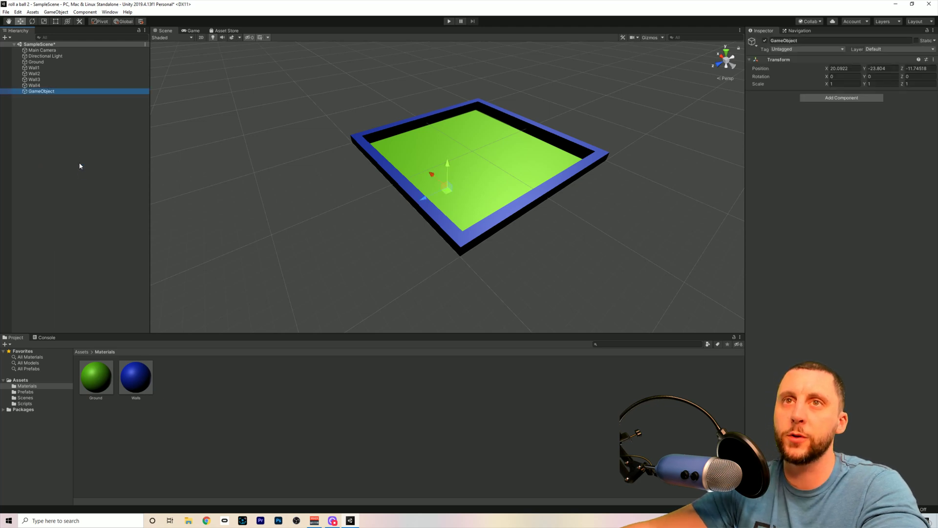
Rename the new empty game object as Walls
left_click(47, 91)
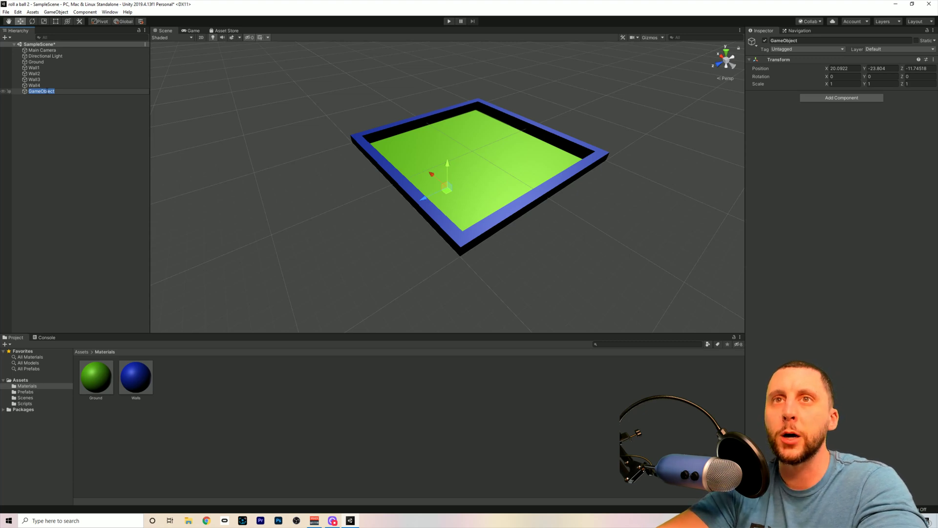
type("Walls")
key("Return")
left_click(46, 86)
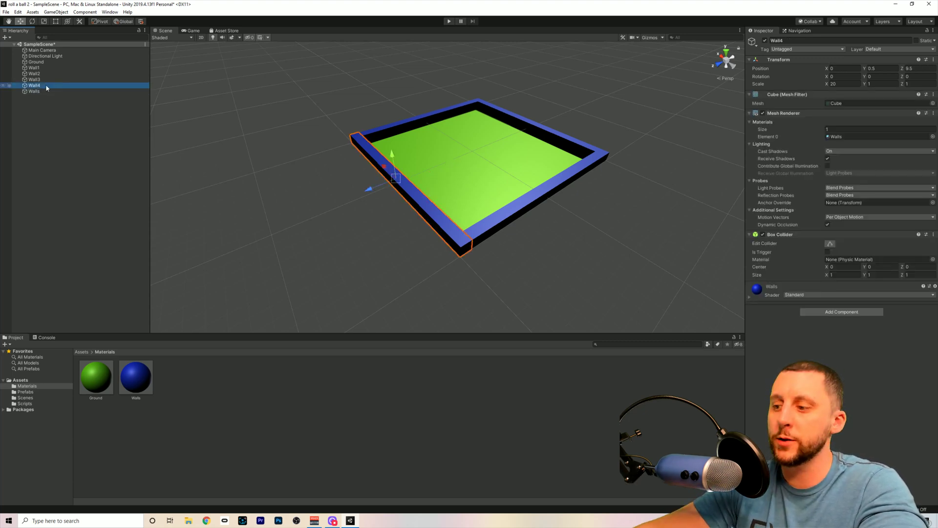
key("shift+Up")
key("shift+Up")
key("shift+Up")
left_click(47, 100)
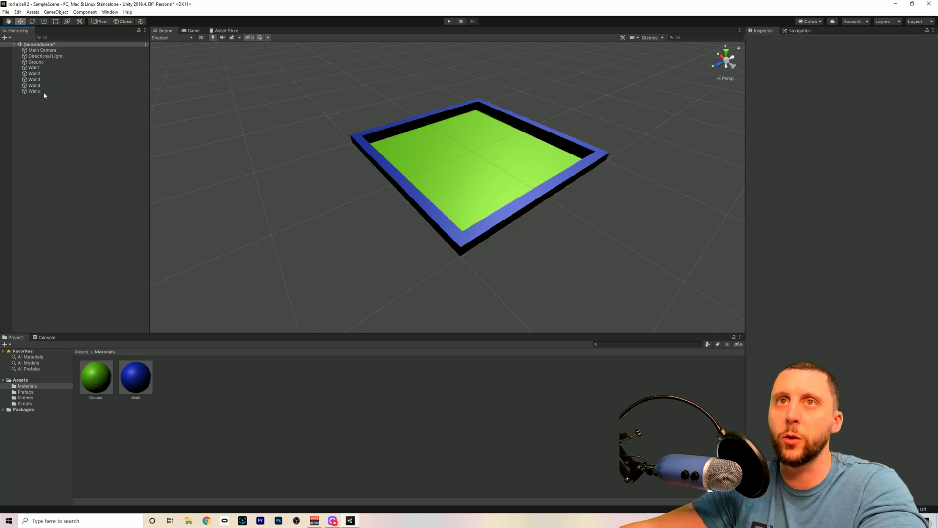
Nest Wall1, Wall2, Wall3 and Wall4 as children of the Walls object
left_click(40, 86)
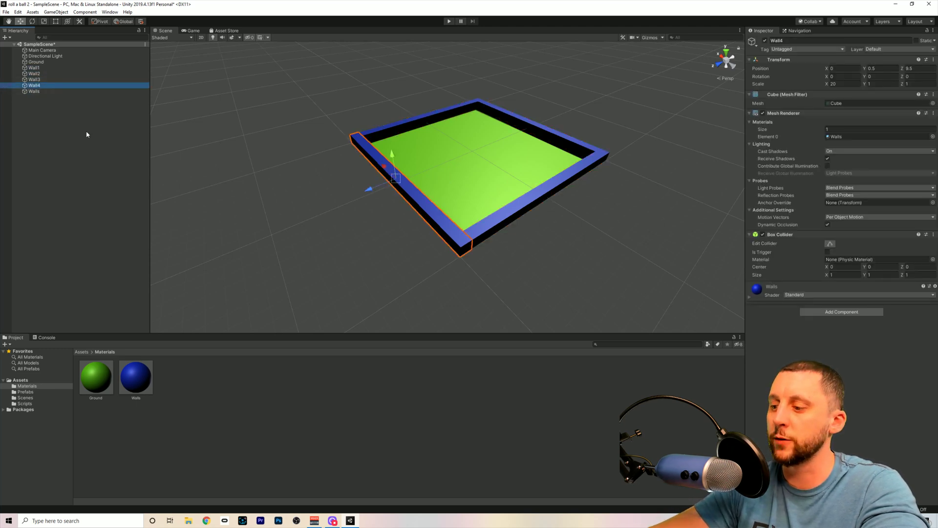
key("shift+Up")
key("shift+Up")
key("shift+Up")
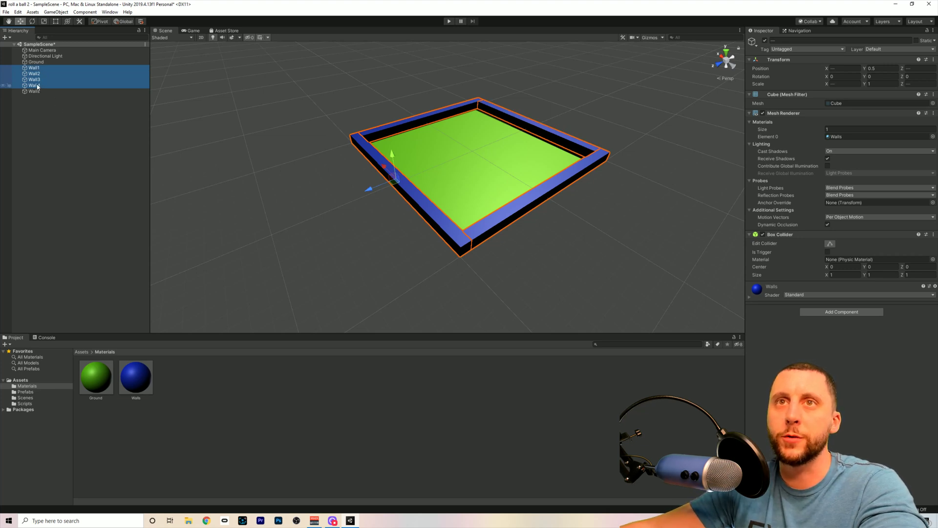
left_click_drag(37, 87, 37, 94)
left_click(39, 110)
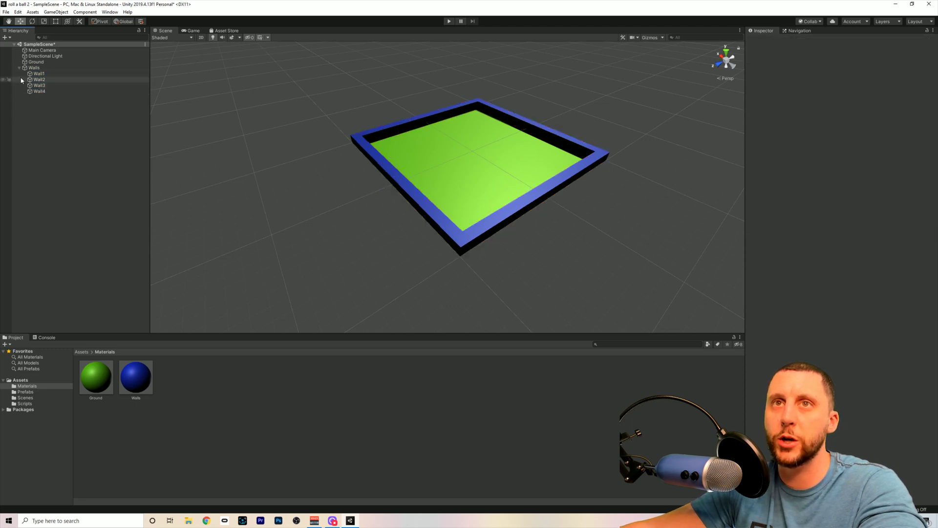
left_click(20, 68)
left_click(19, 68)
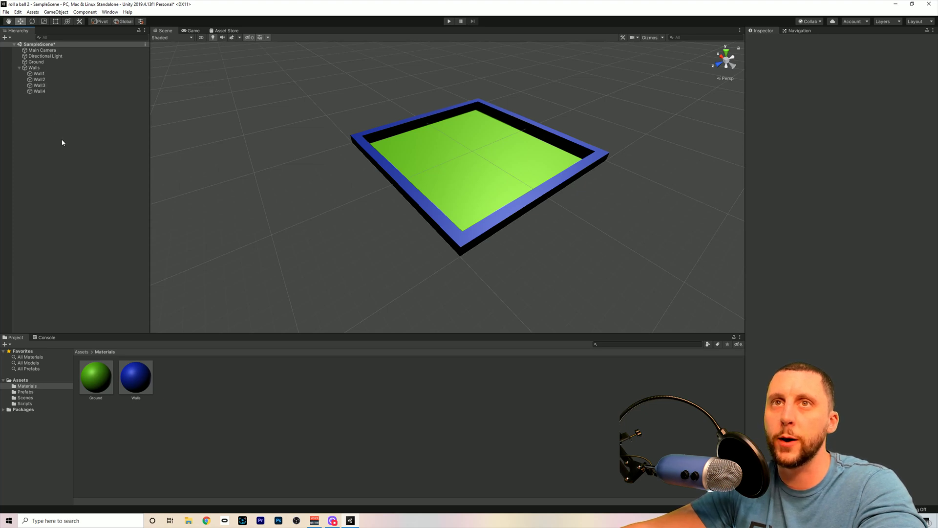
Create a 3D sphere at the root of the scene and name it Player
right_click(47, 122)
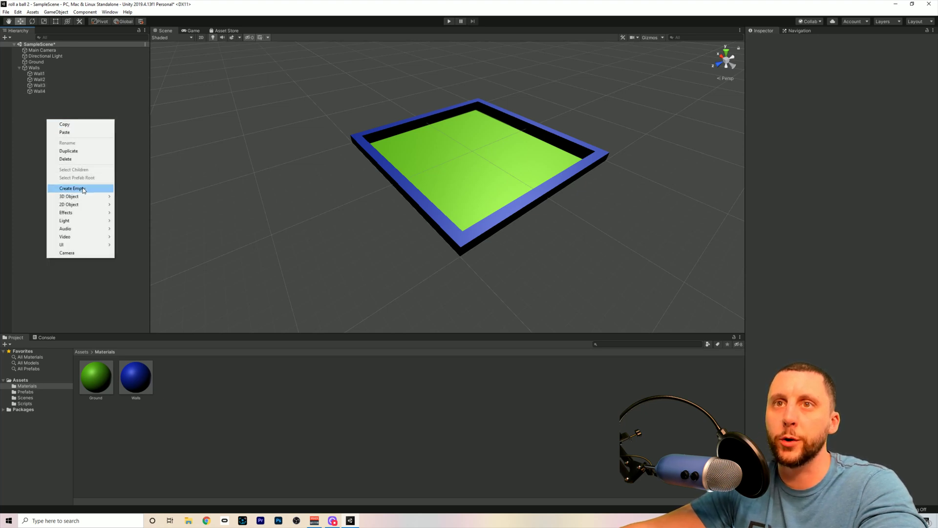
mouse_move(84, 198)
left_click(130, 205)
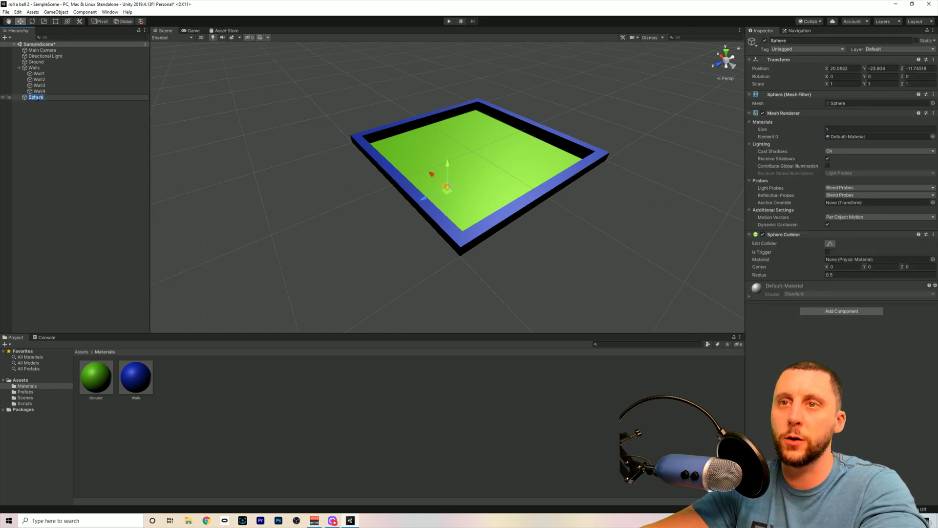
type("Player")
key("Return")
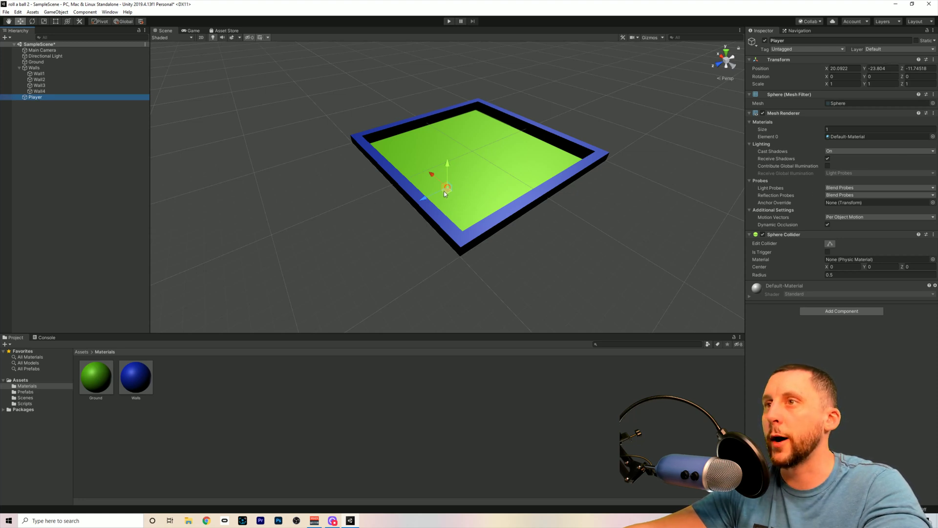
Set the Player sphere's position to X 0, Y 0, Z 0
key("f")
scroll(460, 218, "down", 5)
middle_click_drag(450, 227, 453, 207)
scroll(500, 184, "down", 3)
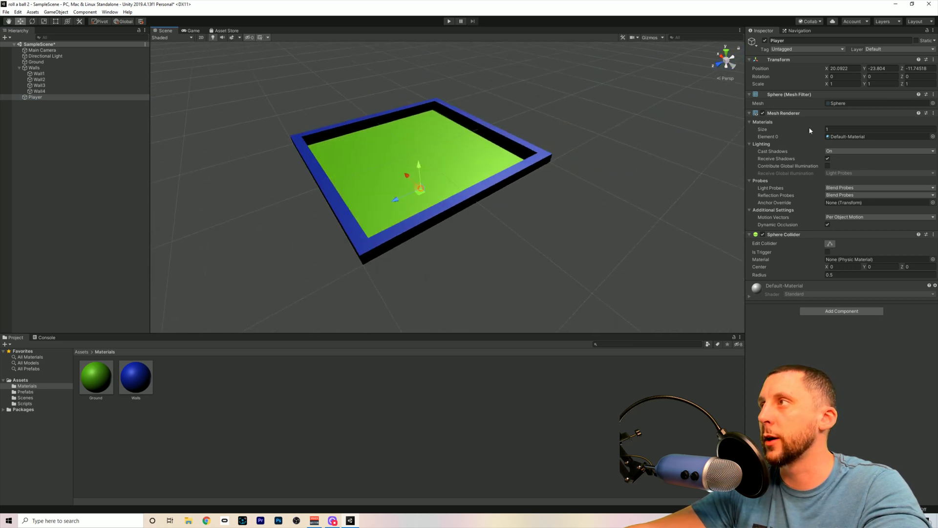
right_click_drag(384, 262, 565, 229)
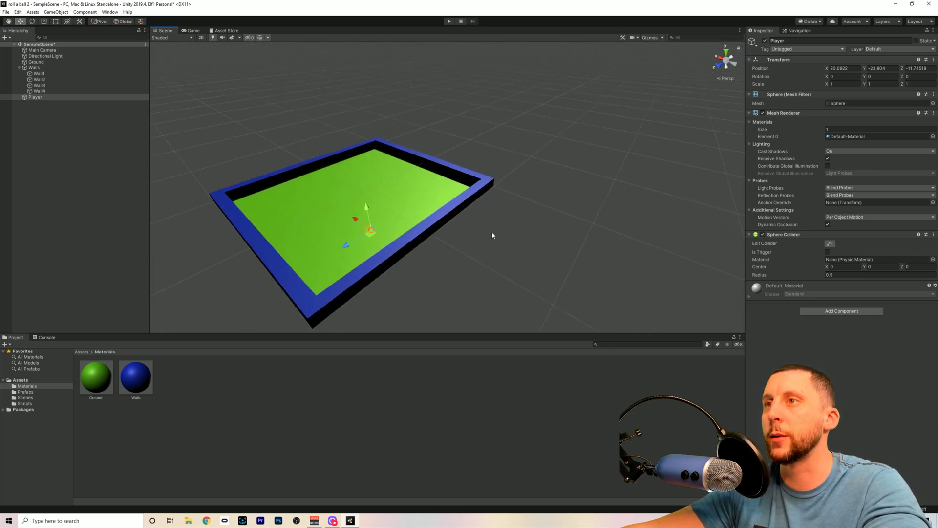
left_click(844, 68)
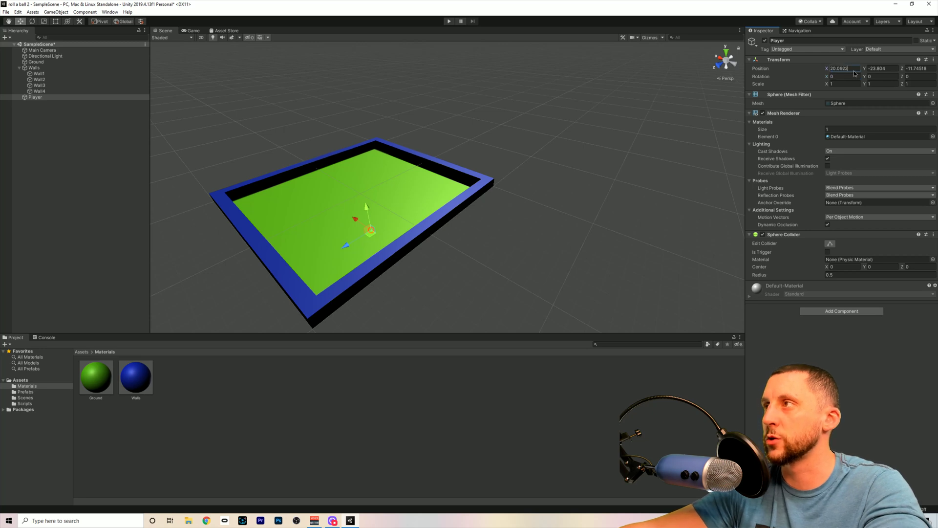
type("0")
key("Tab")
type("0")
key("Tab")
type("0")
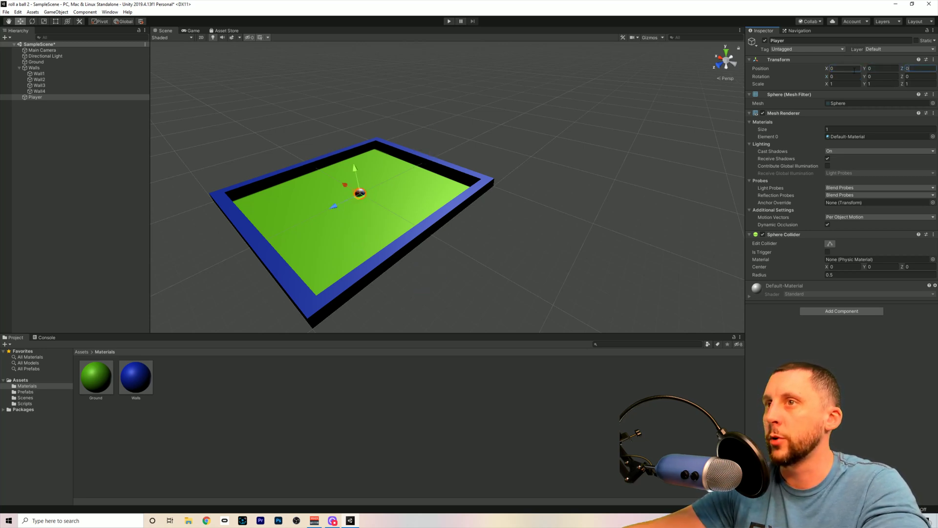
Set the Player sphere's Y position to 0.5 so it rests on top of the ground
scroll(294, 204, "up", 5)
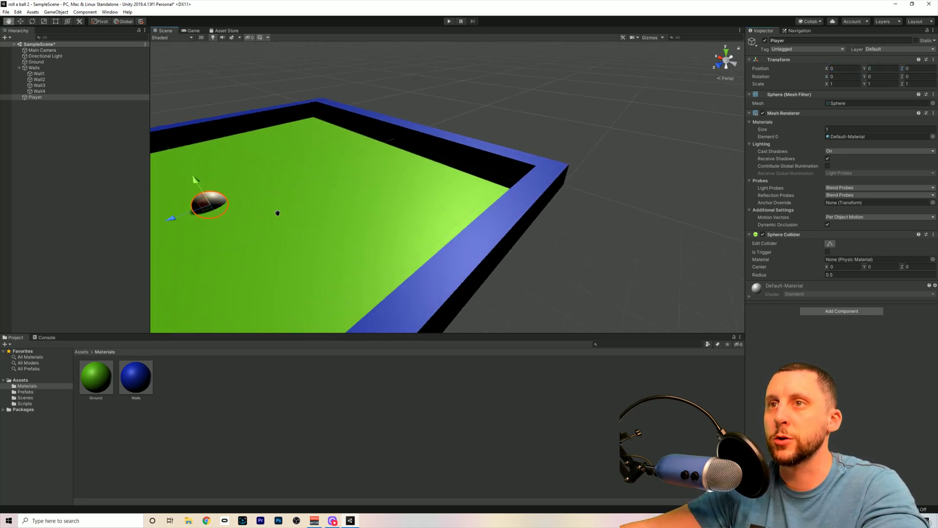
key("f")
key("f")
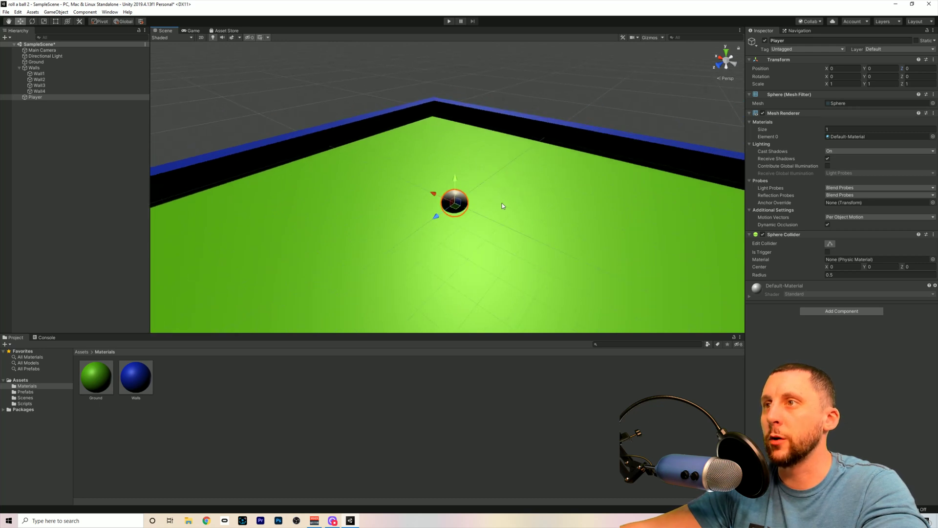
left_click(591, 100)
left_click(455, 193)
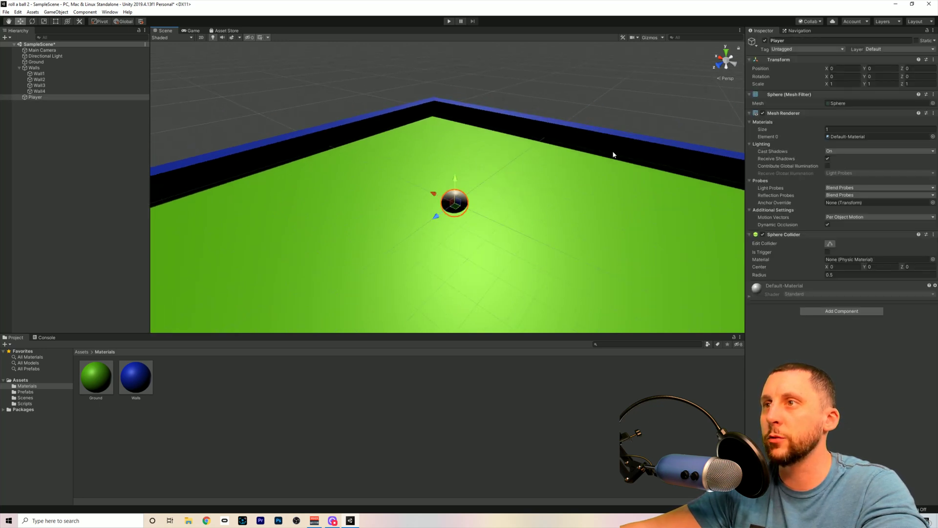
type(".5")
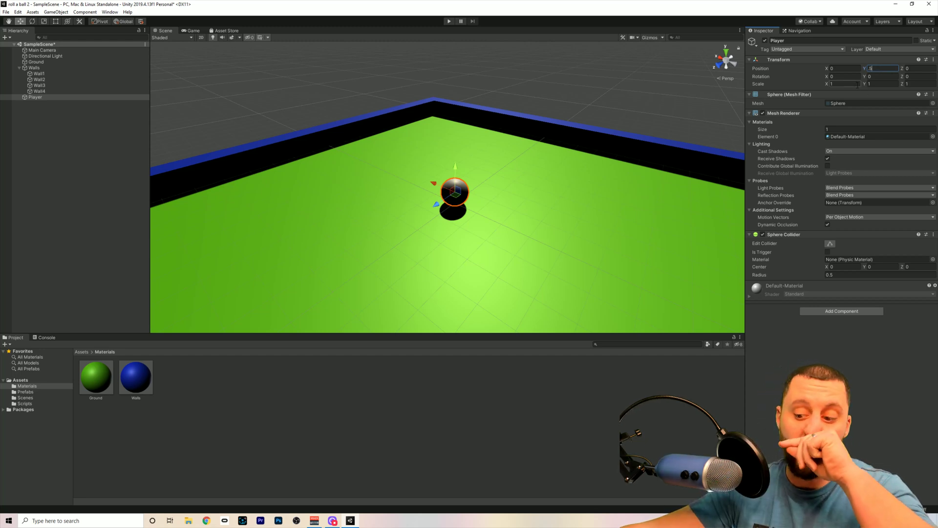
left_click(629, 115)
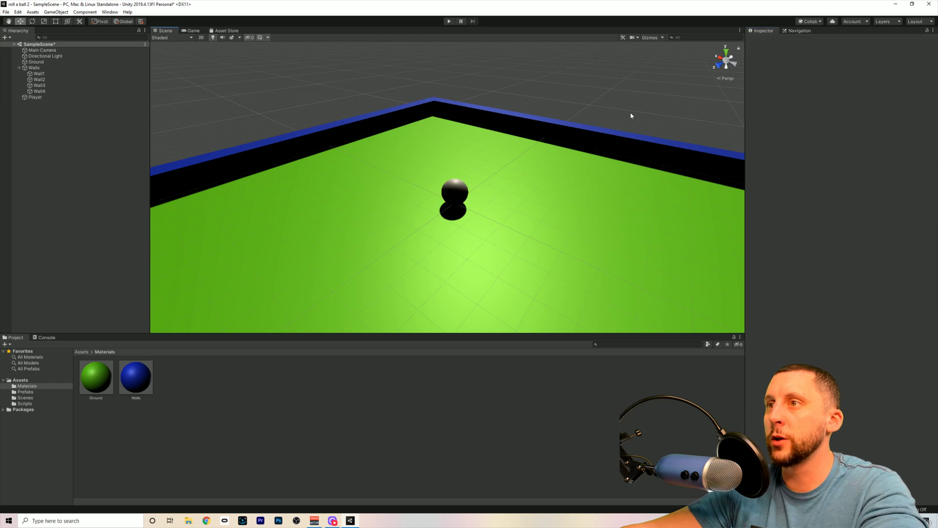
Create a new material named Player in the Materials folder
scroll(630, 121, "down", 4)
middle_click_drag(522, 201, 519, 177)
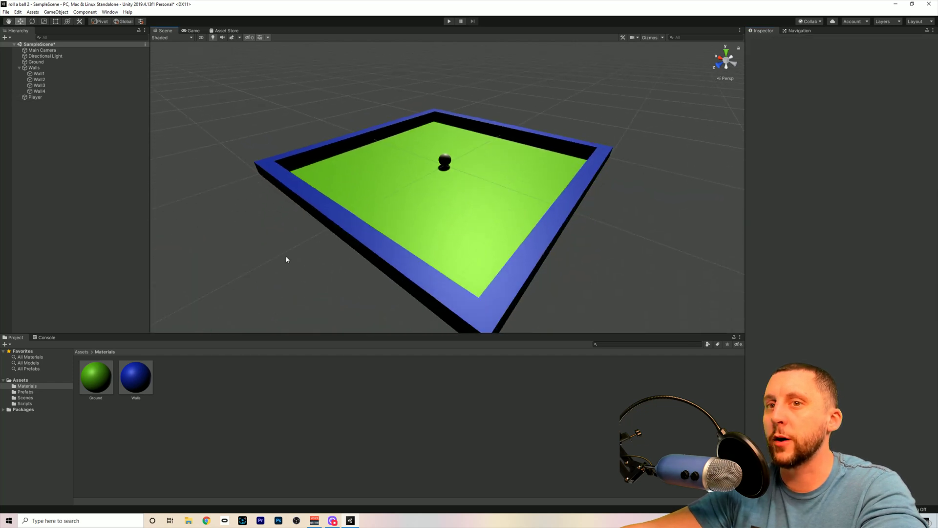
right_click(186, 379)
mouse_move(228, 198)
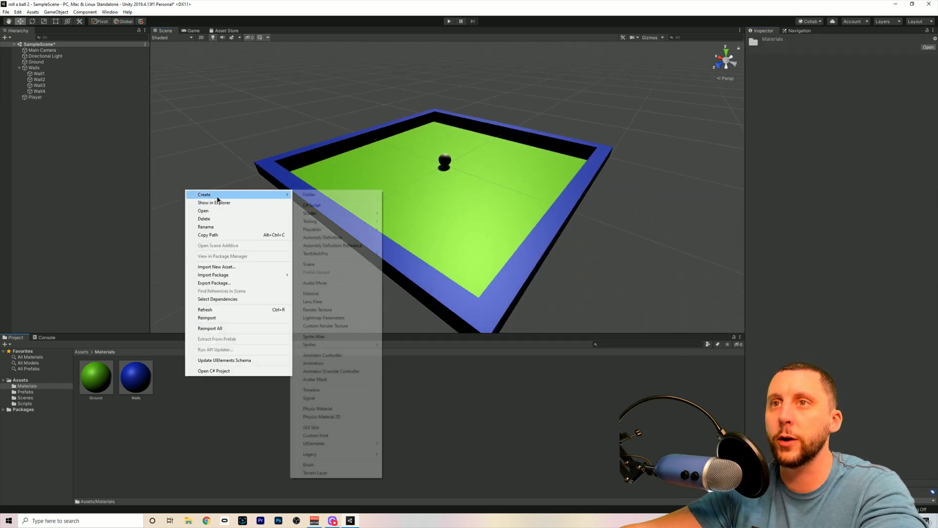
left_click(311, 293)
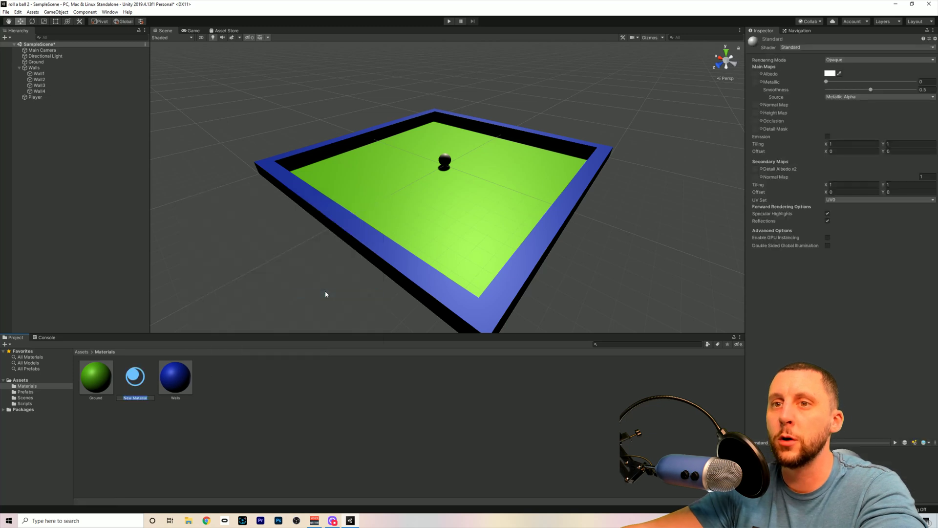
type("Player")
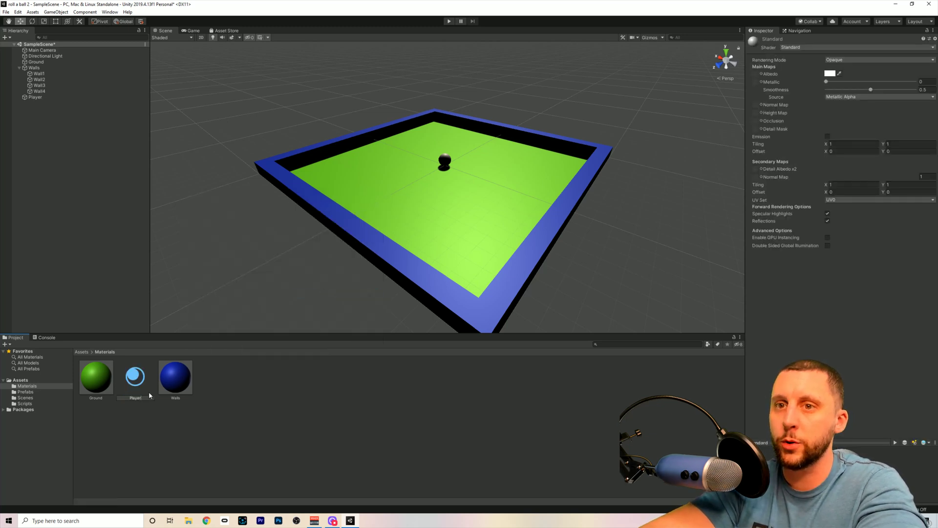
key("Return")
left_click(144, 414)
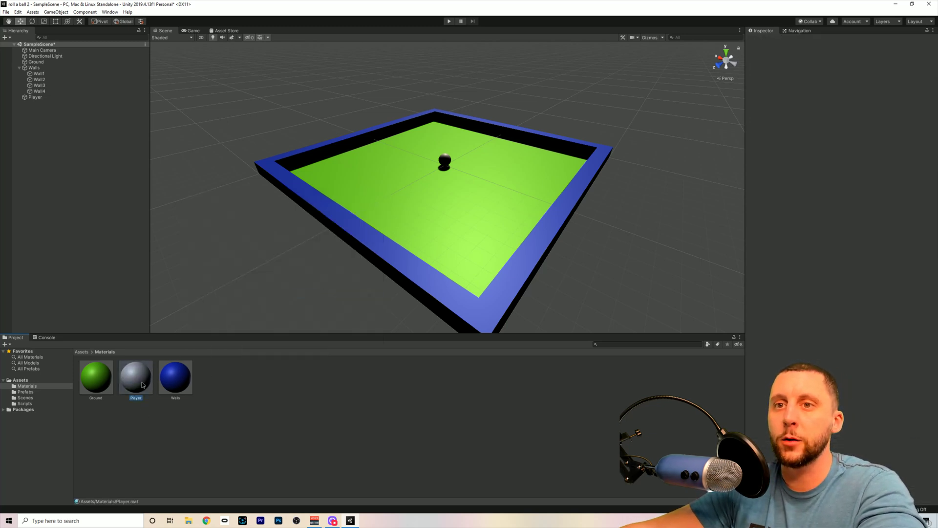
Set the Player material's albedo to pure red (FF0000) and apply the material to the Player sphere
left_click(831, 74)
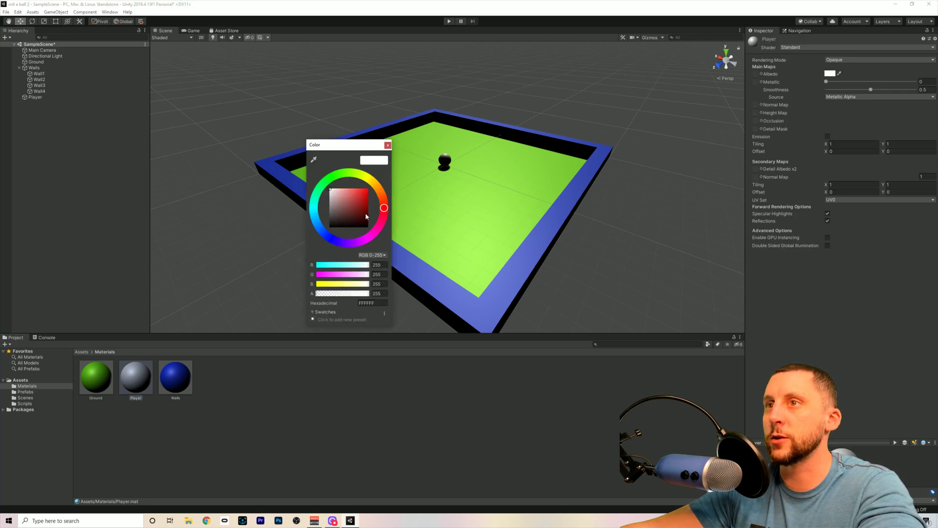
left_click_drag(366, 216, 375, 181)
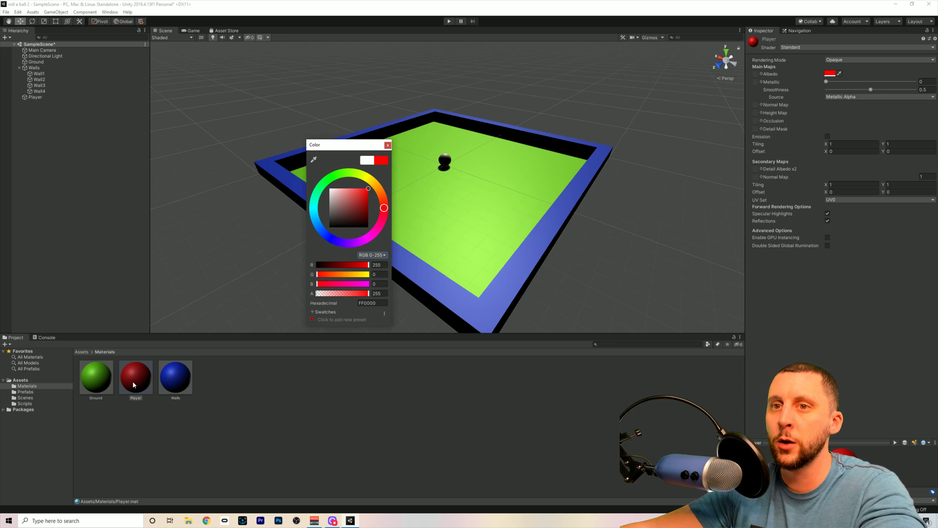
left_click(387, 146)
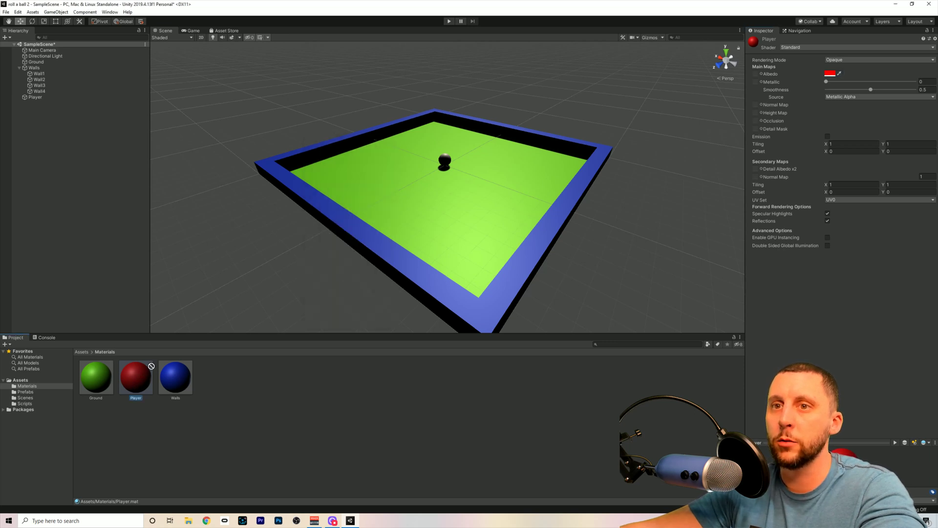
left_click_drag(136, 376, 446, 163)
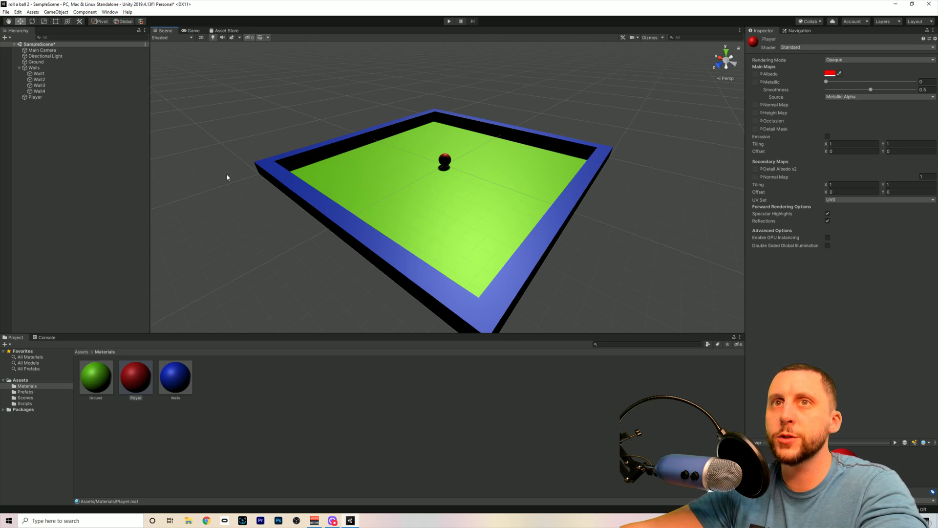
left_click(61, 124)
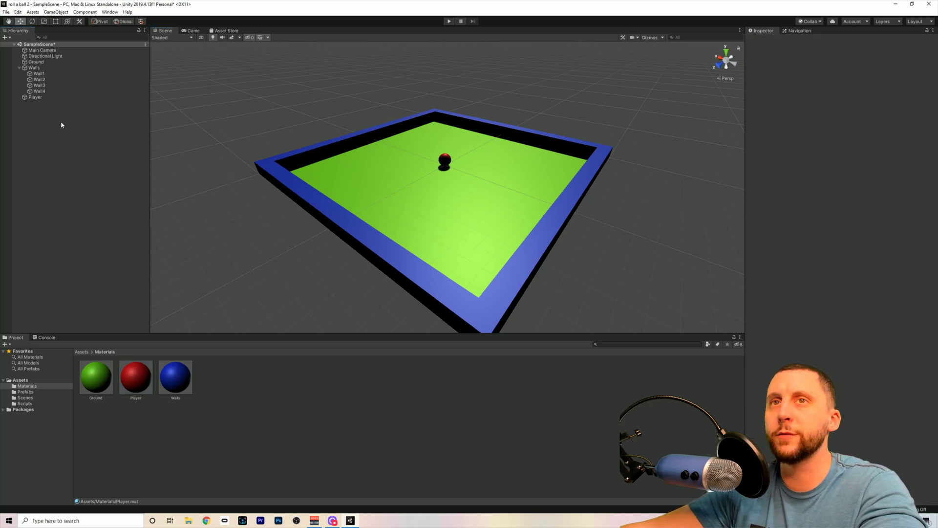
Collapse the Walls group and create a 3D cube at the root of the scene
left_click(19, 68)
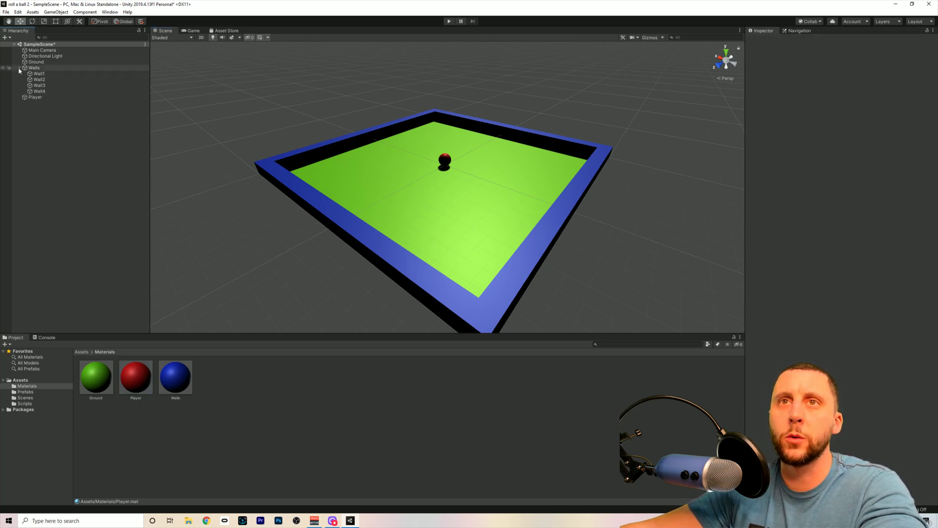
right_click(50, 105)
mouse_move(94, 182)
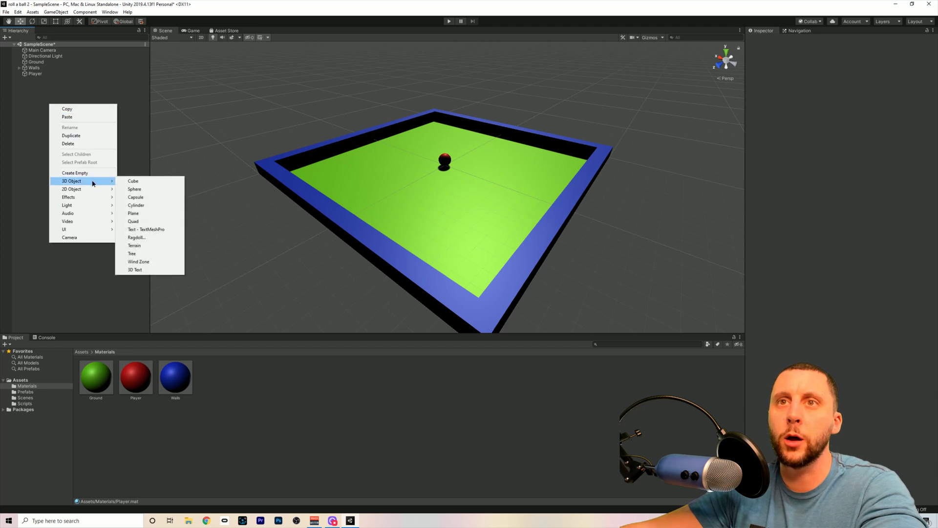
left_click(128, 182)
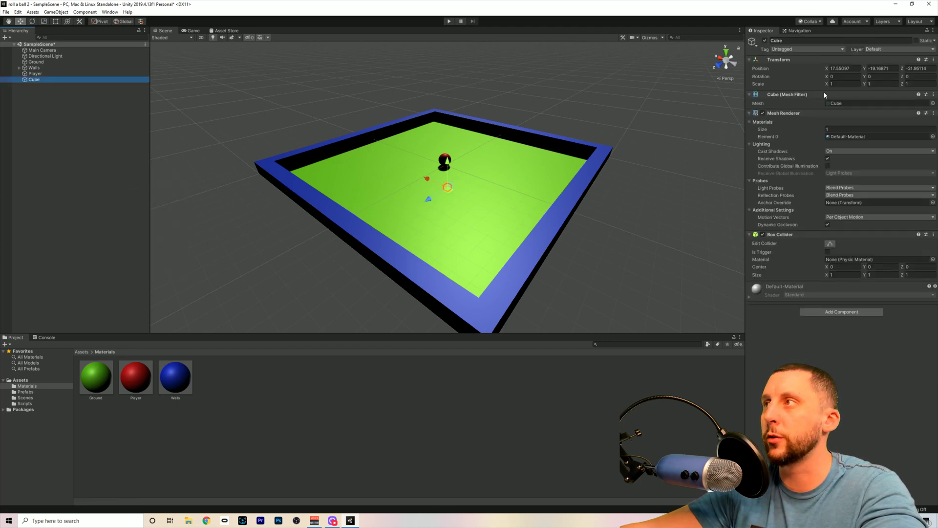
Set the cube's position to X 0, Y 0, Z 0
left_click(845, 69)
type("0")
key("Tab")
type("0")
key("Tab")
type("0")
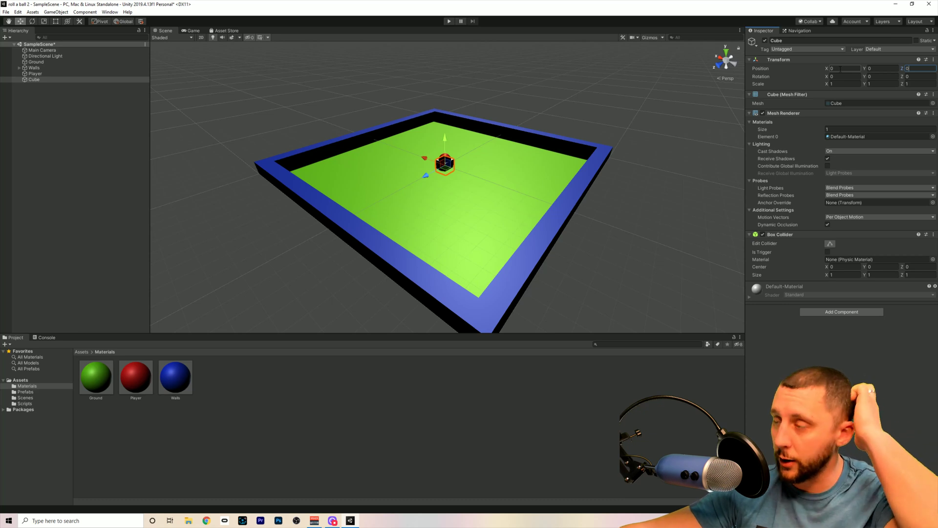
Scale the cube to 0.5 on X, Y and Z
left_click(844, 85)
type(".5")
key("Tab")
type(".5")
key("Tab")
type(".5")
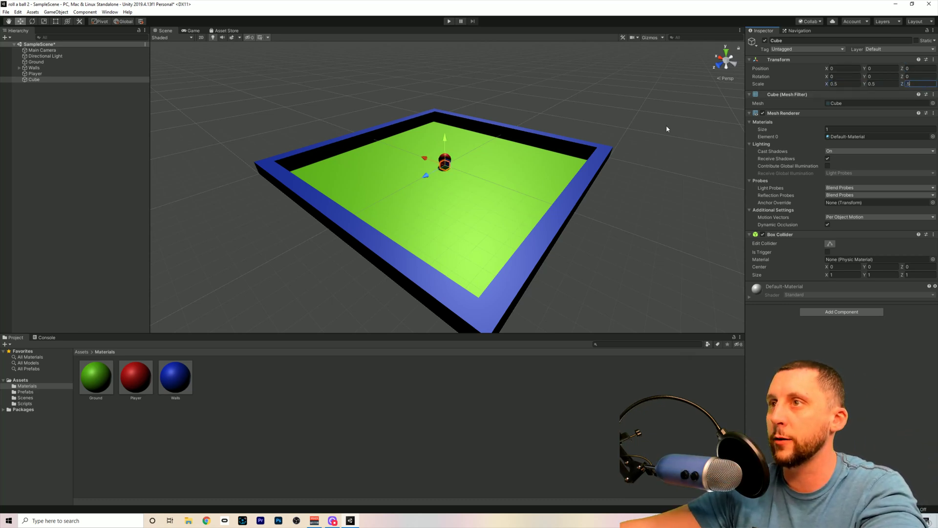
Move the cube along the Z axis to about Z 5.3, clear of the Player sphere
left_click_drag(429, 170, 389, 204)
scroll(395, 195, "up", 5)
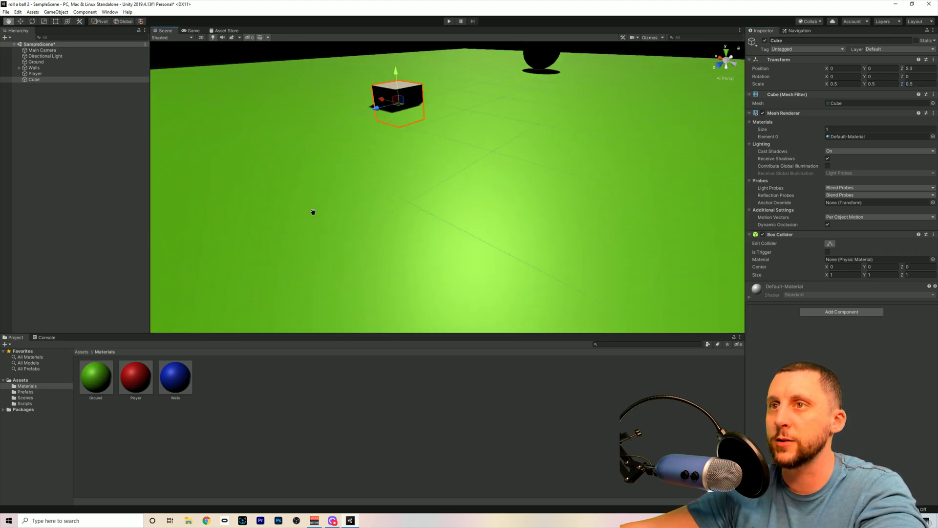
Raise the cube to Y 0.5 and rotate it 45 degrees on X, Y and Z
left_click(881, 69)
type("0.5")
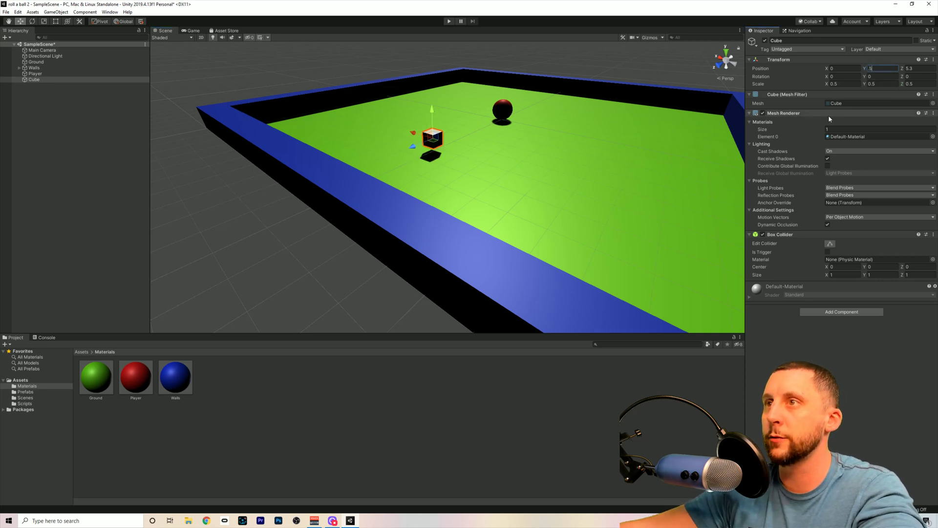
left_click(842, 77)
type("45")
key("Tab")
type("45")
key("Tab")
type("45")
scroll(413, 157, "up", 6)
scroll(414, 157, "down", 8)
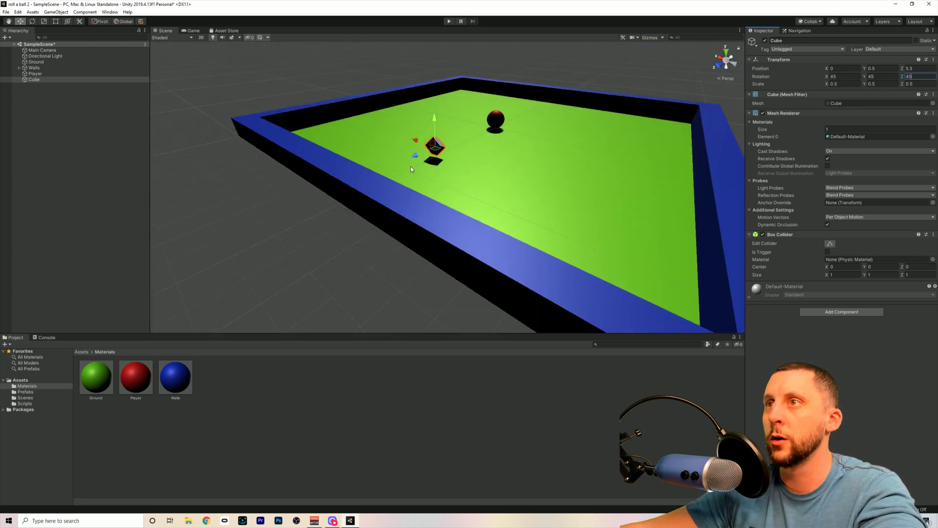
left_click_drag(409, 166, 513, 211, "alt")
scroll(552, 229, "up", 3)
left_click(376, 190)
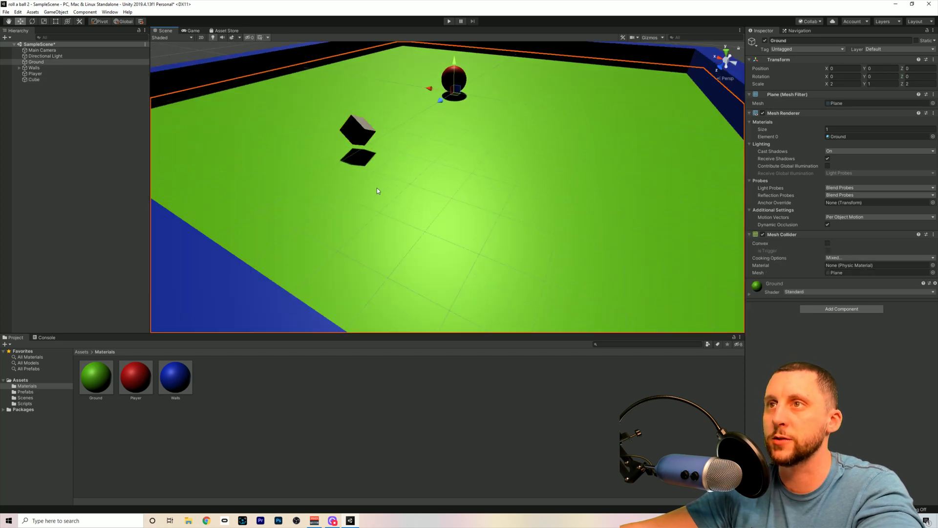
left_click(269, 267)
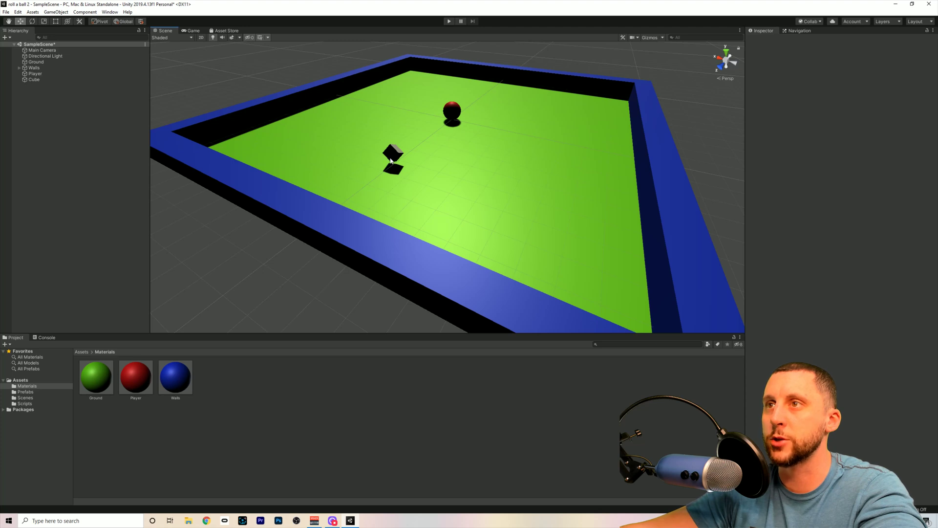
Create a new material named Pickup in the Materials folder
left_click_drag(377, 171, 381, 216, "alt")
middle_click_drag(381, 217, 458, 252)
scroll(459, 238, "up", 4)
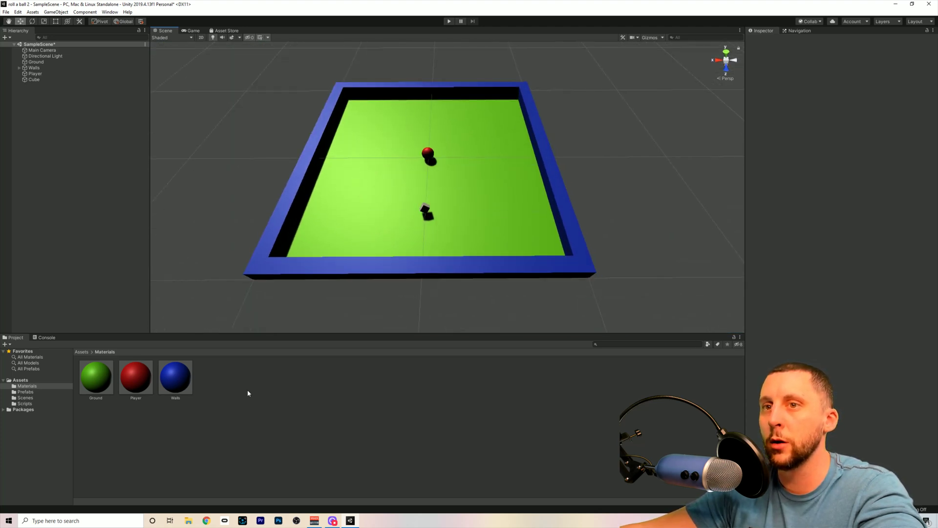
right_click(224, 376)
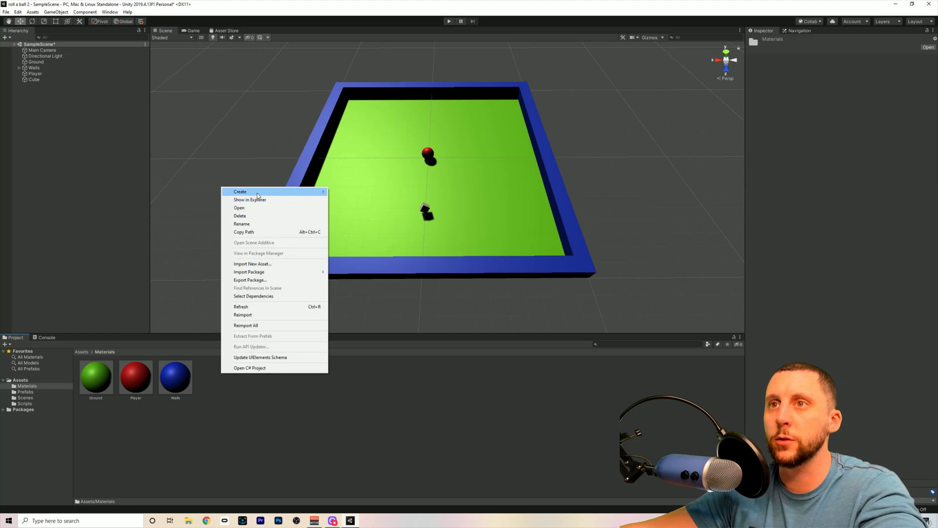
mouse_move(258, 192)
left_click(377, 291)
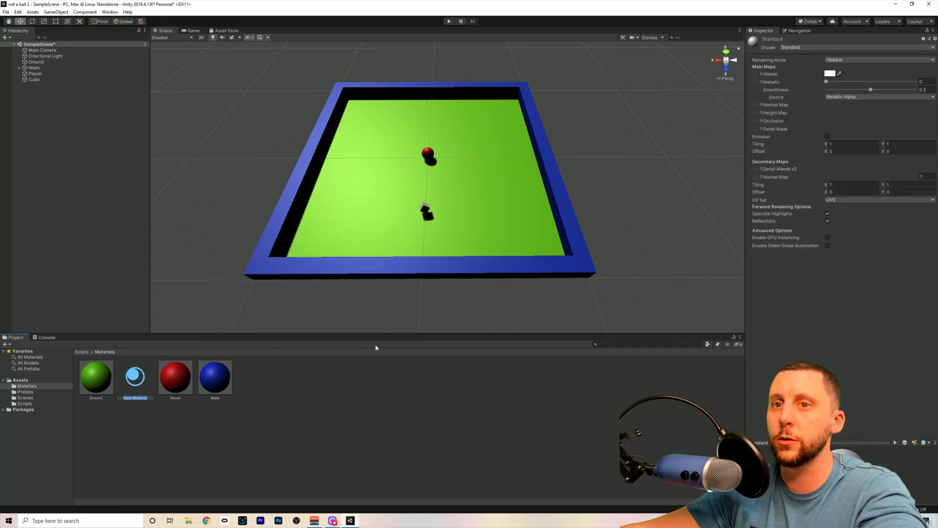
type("Pickup")
key("Return")
Set the Pickup material's albedo to golden yellow FFDC00 and apply the material to the cube
left_click(150, 388)
left_click(830, 73)
left_click_drag(361, 238, 371, 182)
left_click(367, 190)
left_click(388, 145)
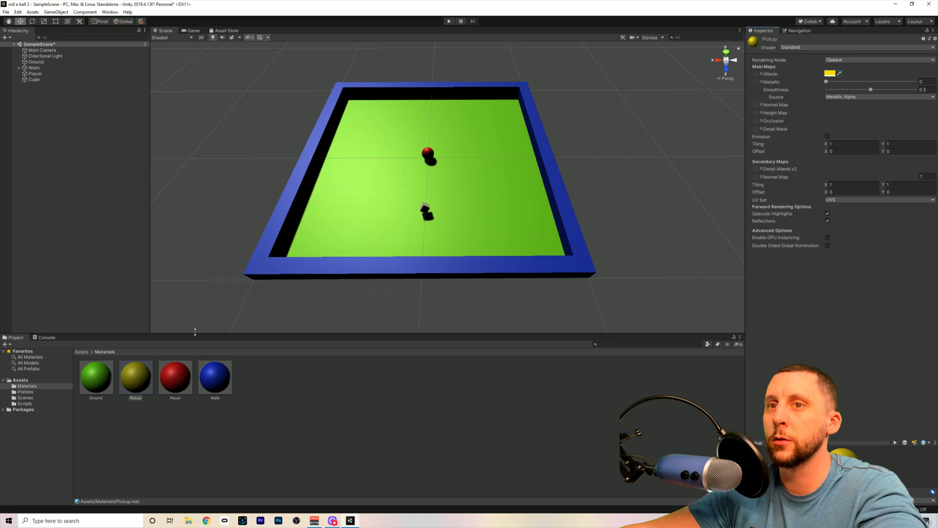
left_click_drag(136, 376, 426, 213)
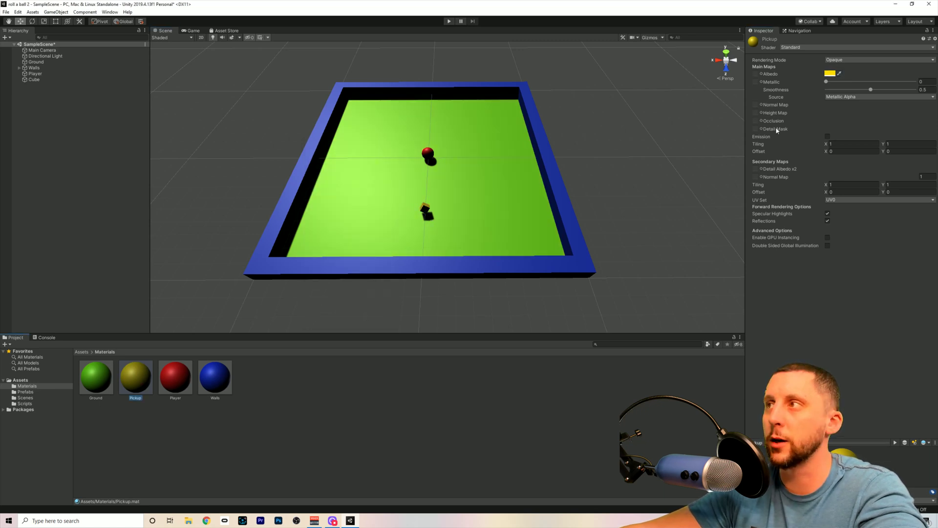
Change the Pickup material's albedo to pure yellow FFFF00 and reapply the material to the cube
left_click(830, 73)
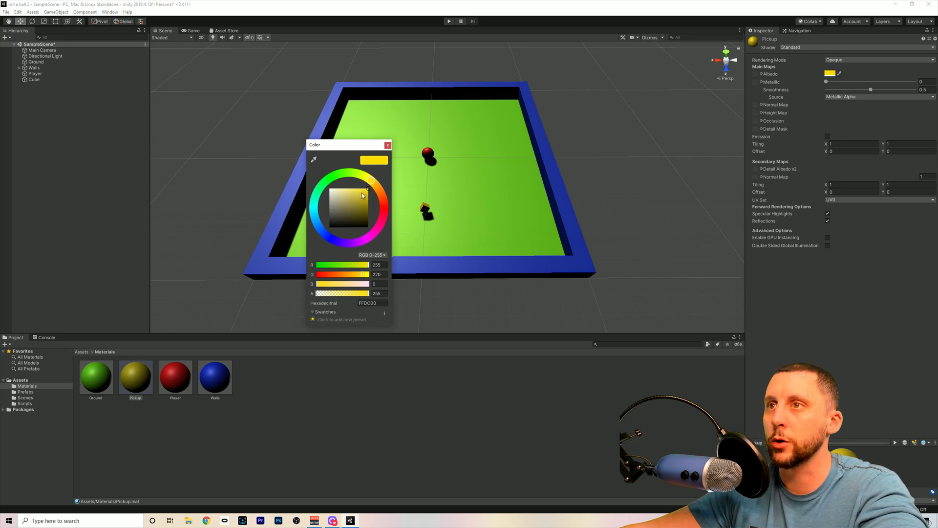
left_click_drag(371, 182, 369, 181)
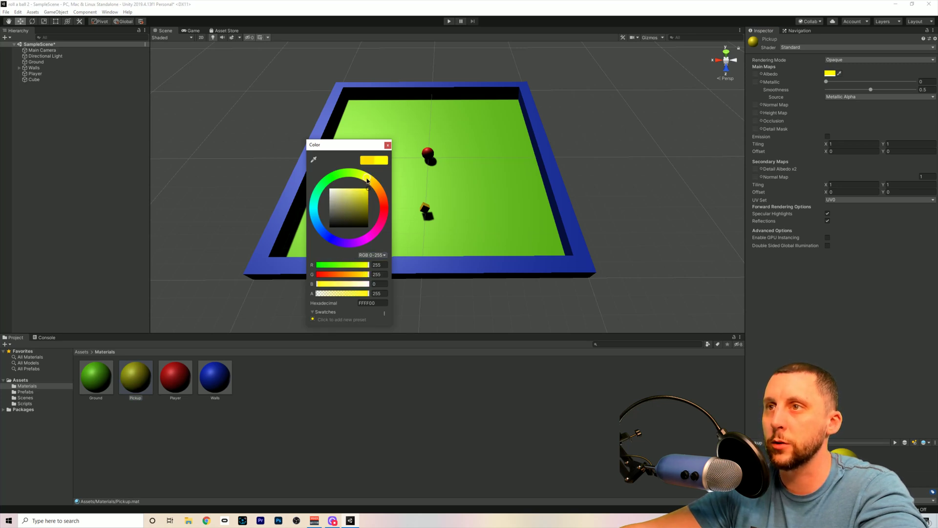
left_click(387, 145)
left_click_drag(135, 376, 426, 213)
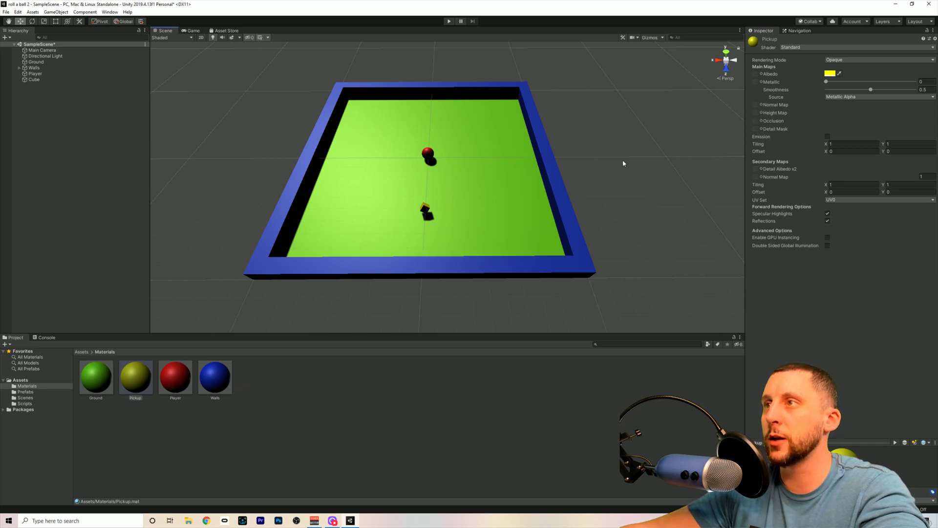
Open the Prefabs folder in the project's assets
left_click_drag(574, 141, 578, 201, "alt")
scroll(489, 159, "down", 2)
middle_click_drag(489, 159, 482, 203)
scroll(449, 203, "up", 4)
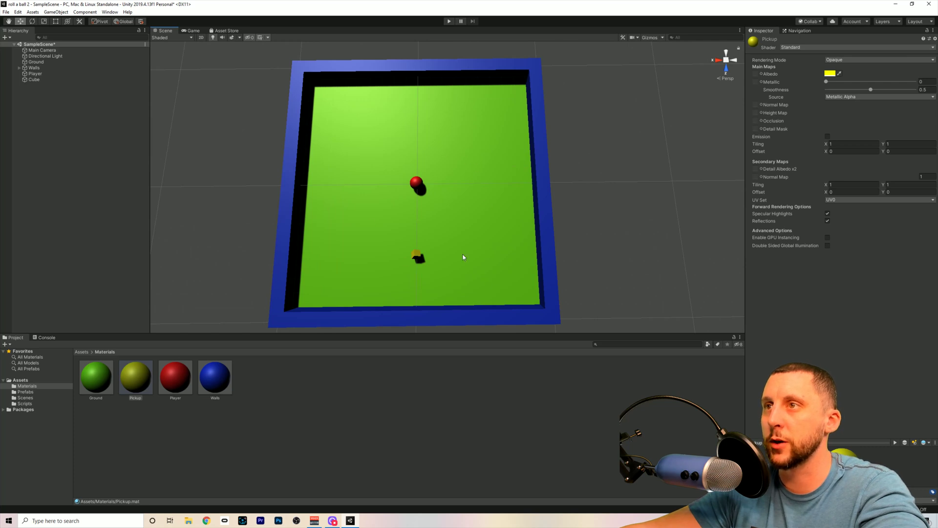
left_click(41, 117)
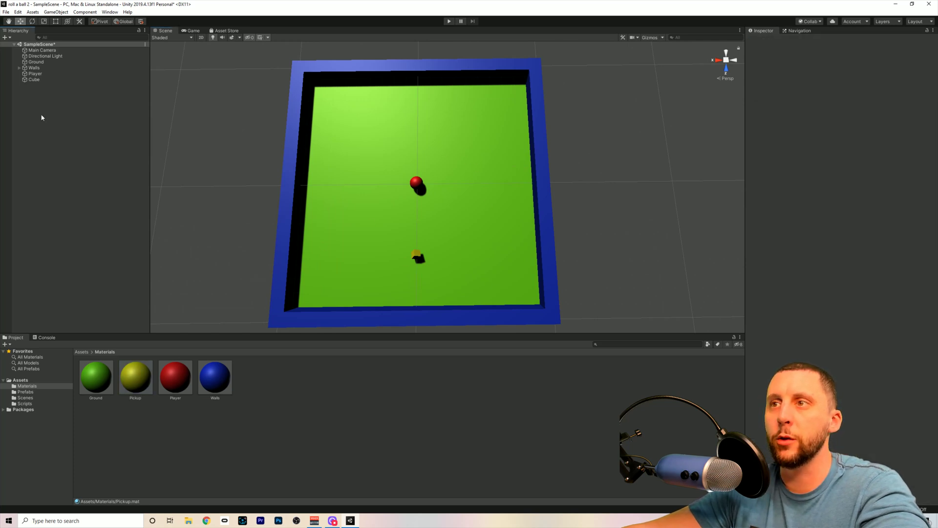
left_click(26, 381)
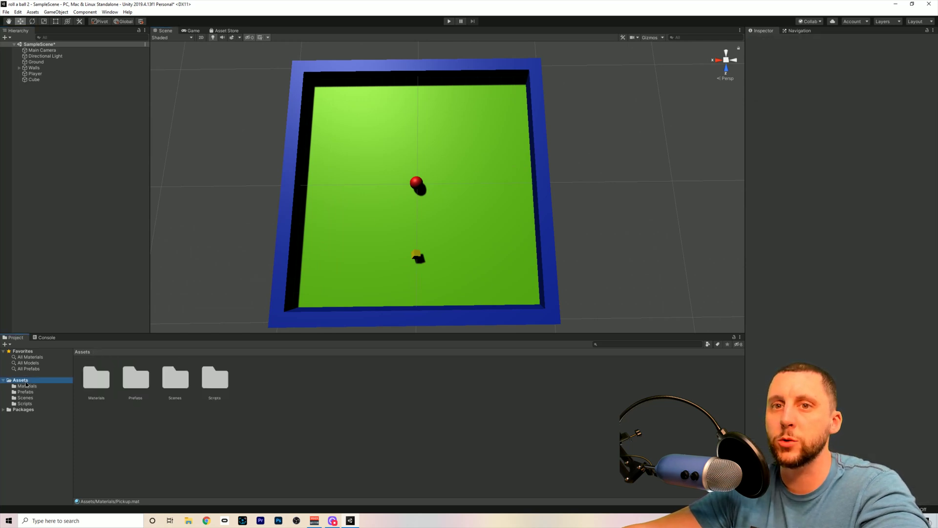
double_click(136, 379)
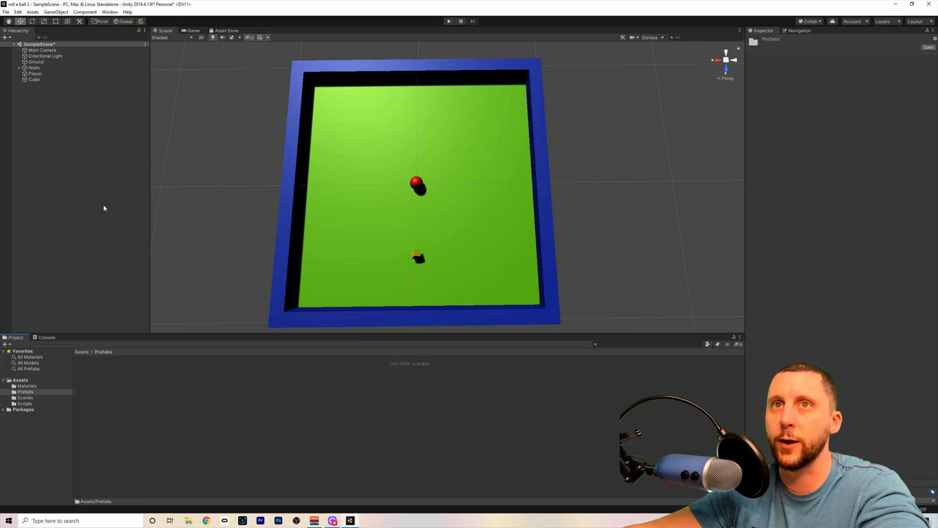
Rename the cube as Pickup 1
left_click(34, 80)
key("F2")
type("Pickup")
key("Return")
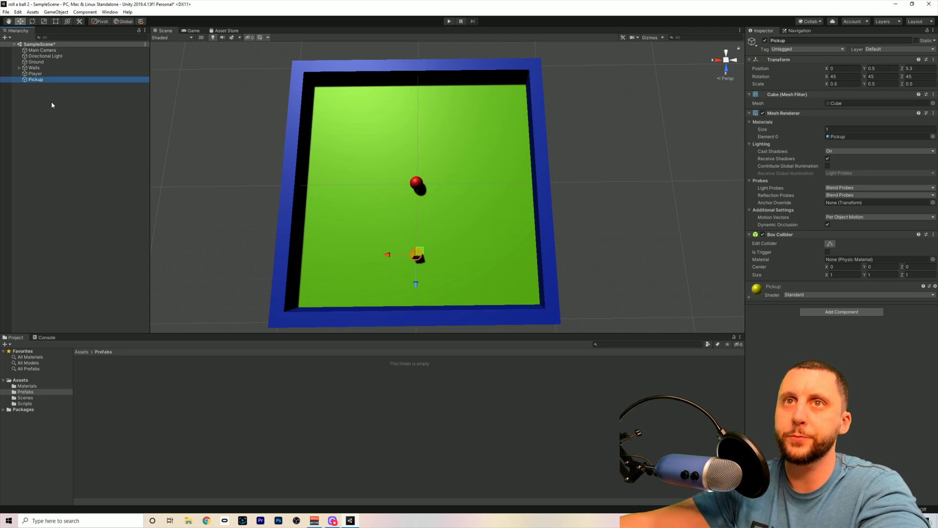
key("F2")
key("BackSpace")
type("Pic")
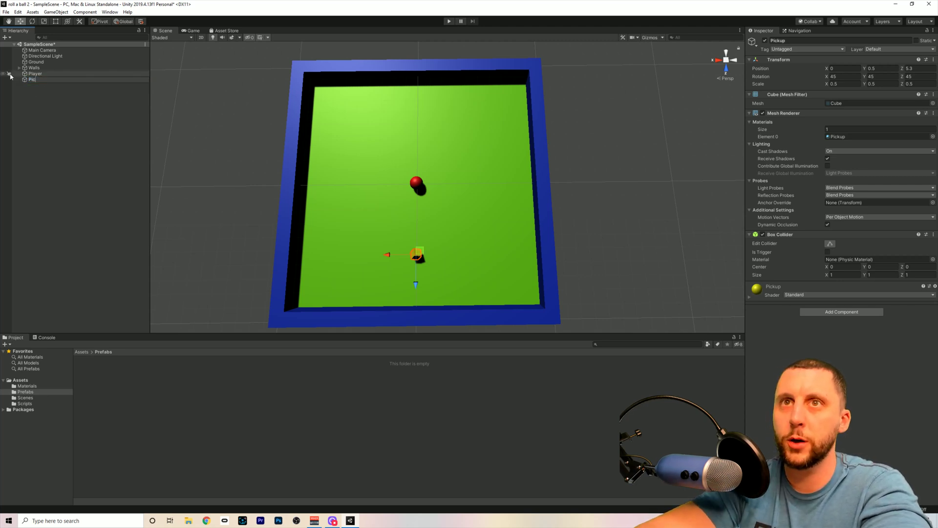
key("Return")
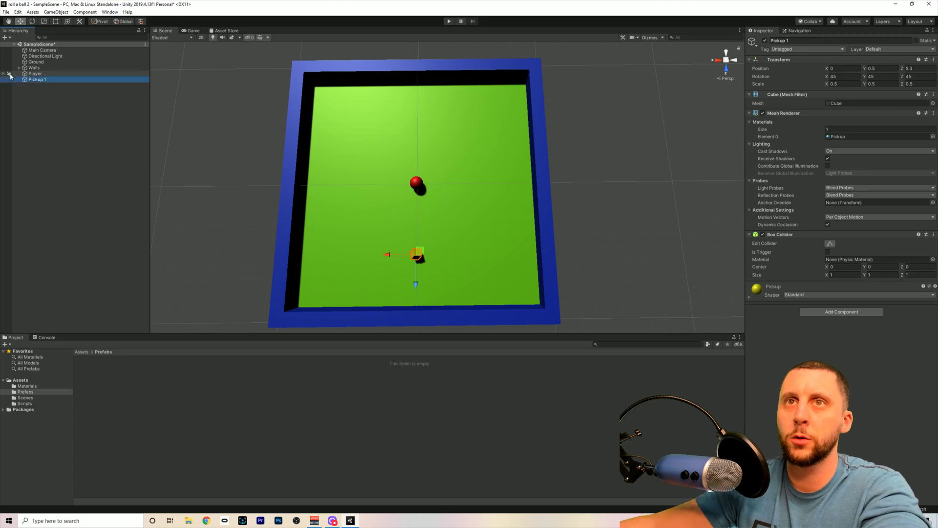
Create an empty object at the root of the scene and name it Pickups
left_click(63, 115)
right_click(48, 101)
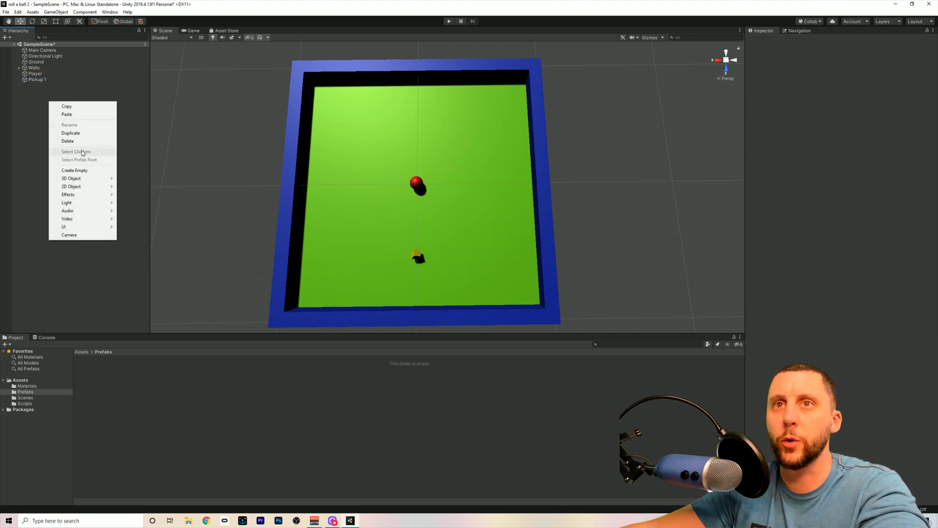
left_click(73, 171)
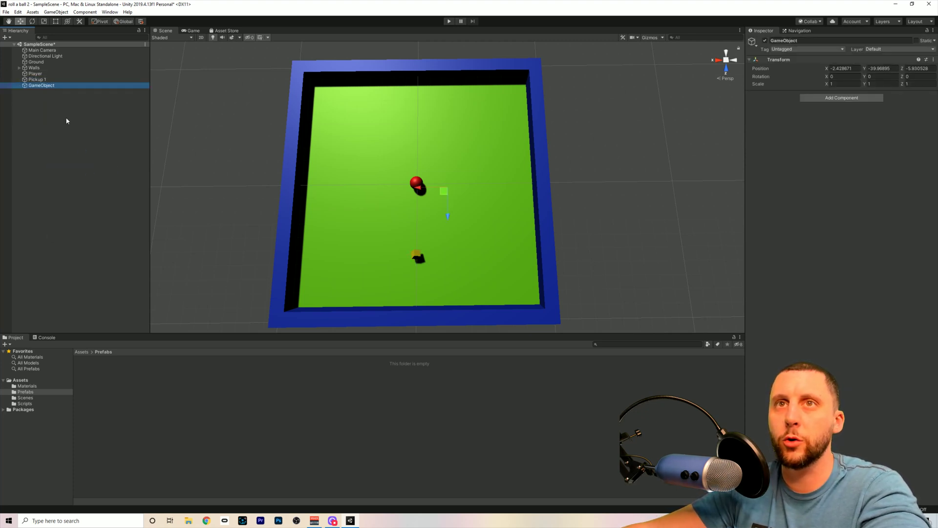
left_click(41, 86)
type("Pickups")
key("Return")
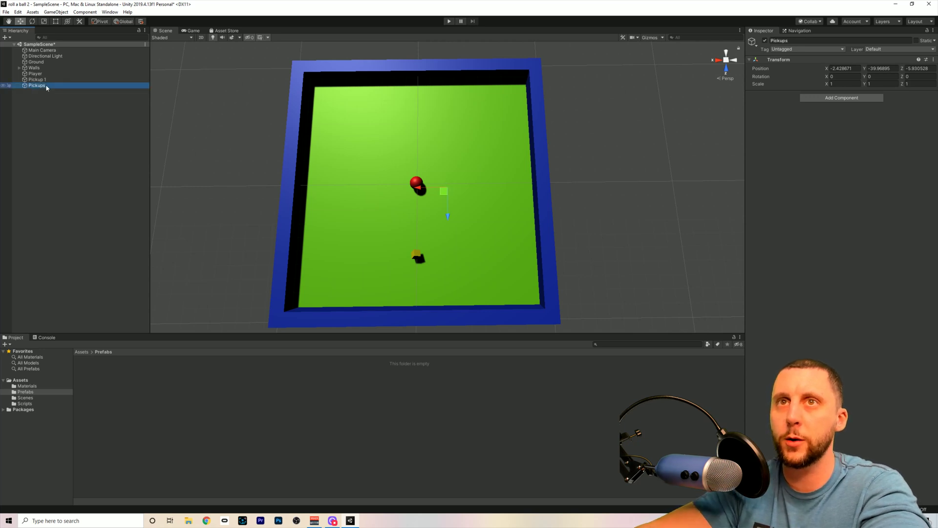
Nest Pickup 1 under Pickups and save it as a prefab in the Prefabs folder
left_click(39, 80)
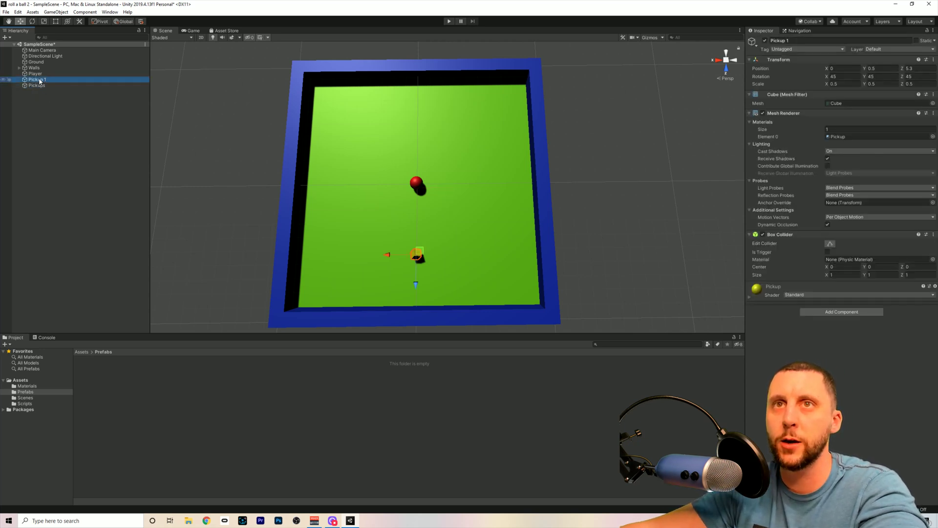
left_click_drag(39, 81, 45, 85)
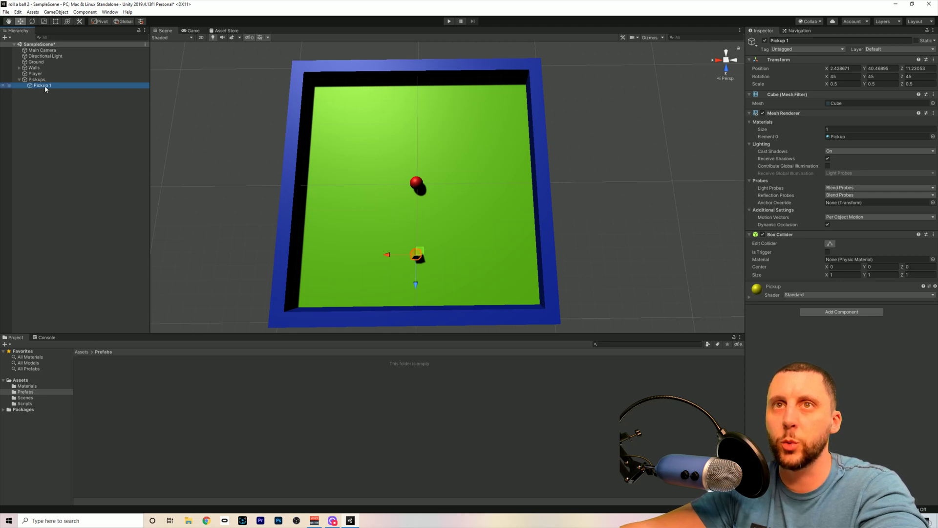
left_click_drag(43, 86, 134, 397)
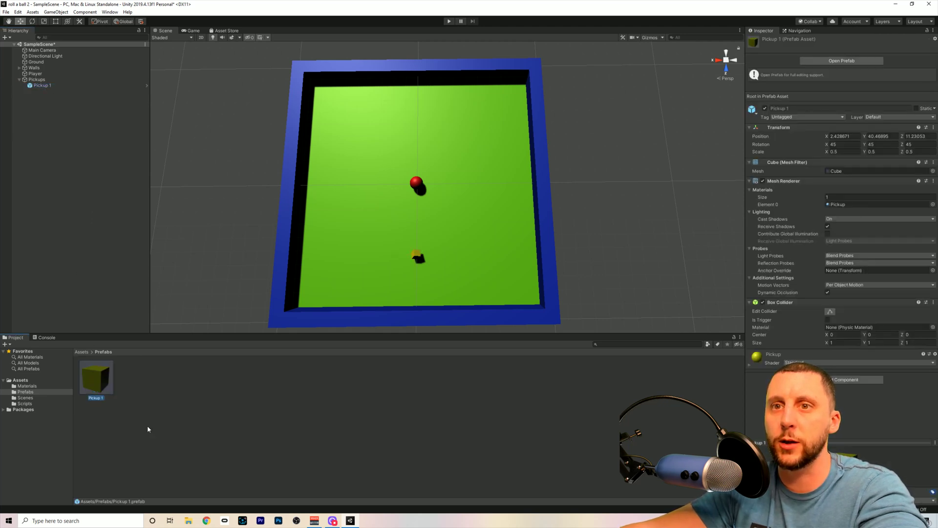
left_click(124, 412)
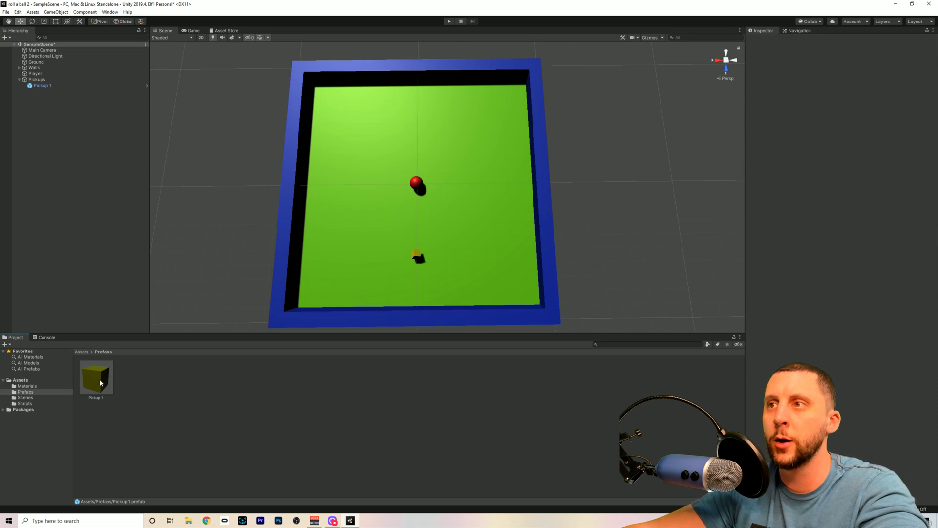
Place two test instances of the Pickup 1 prefab on the ground and delete both
left_click(101, 383)
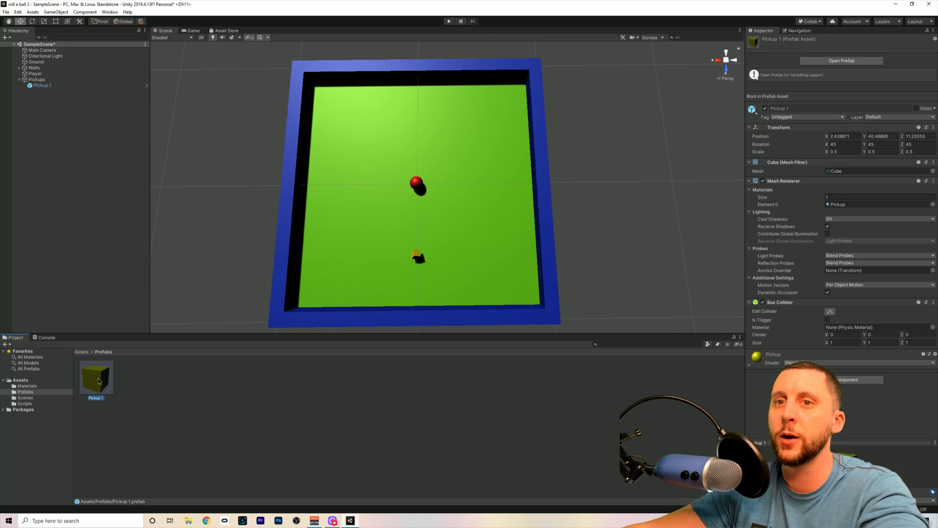
left_click_drag(102, 375, 366, 231)
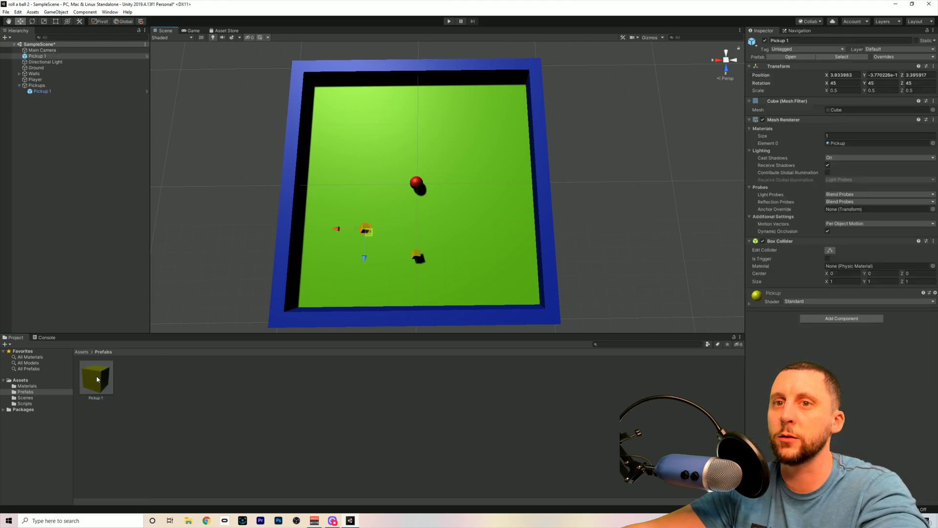
left_click_drag(95, 382, 402, 224)
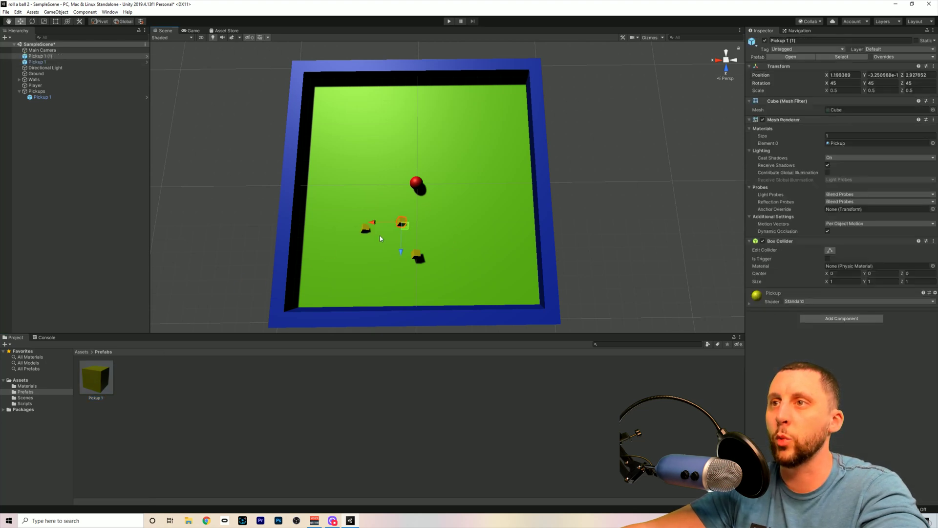
key("Delete")
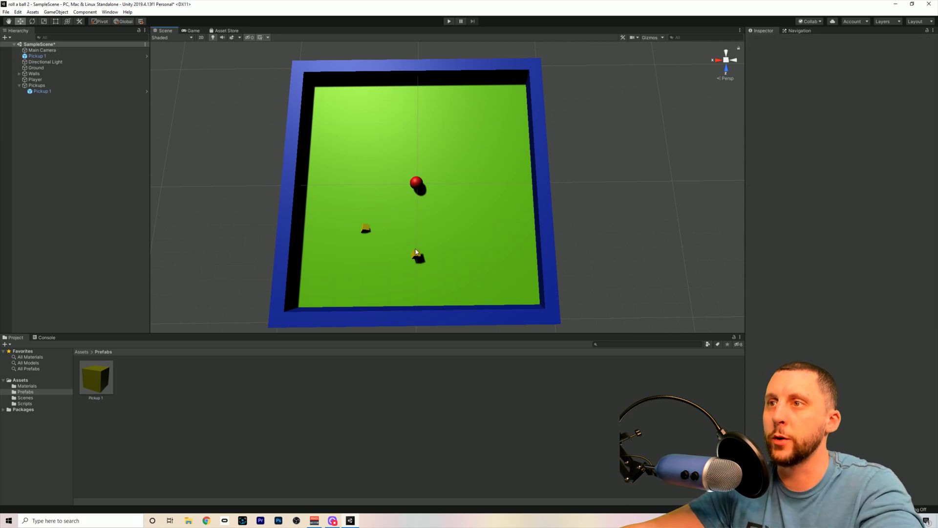
left_click(366, 231)
key("Delete")
Duplicate Pickup 1 within the Pickups group and move the copy along the X axis to X -1.68
left_click(418, 255)
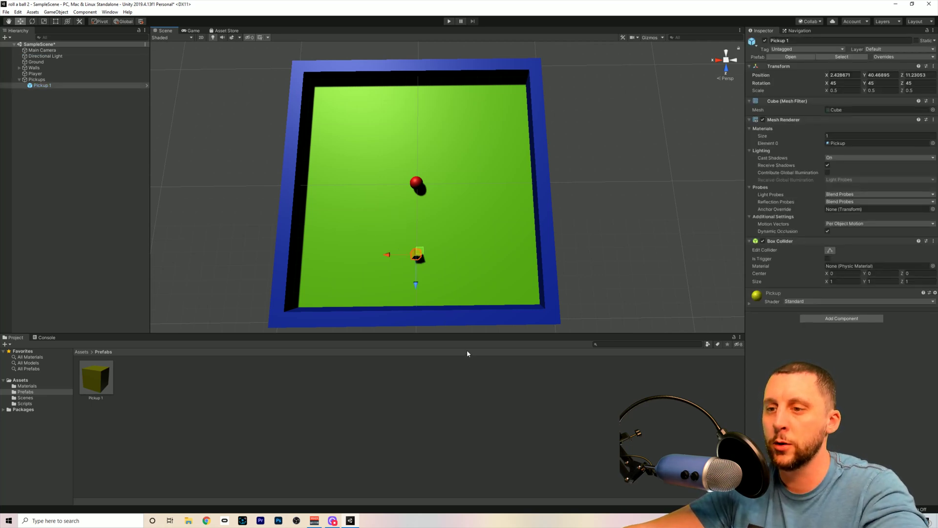
key("ctrl+d")
left_click_drag(393, 254, 452, 256)
left_click(458, 331)
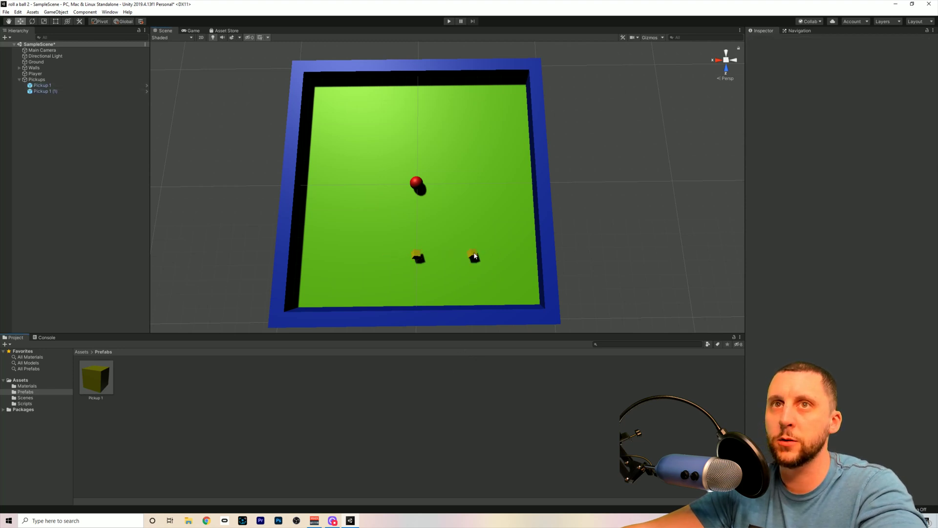
Rename the duplicated cube in the Pickups group as Pickup 2
left_click(475, 256)
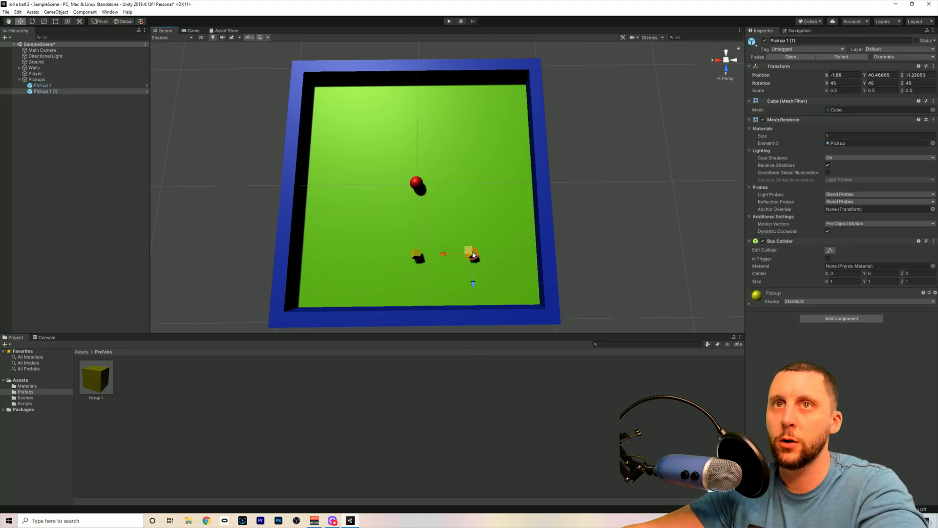
left_click(52, 91)
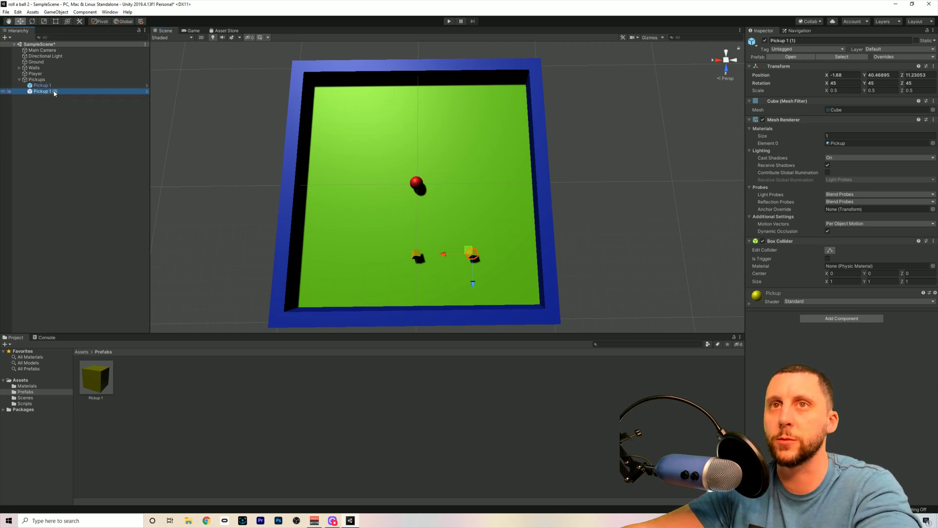
key("Escape")
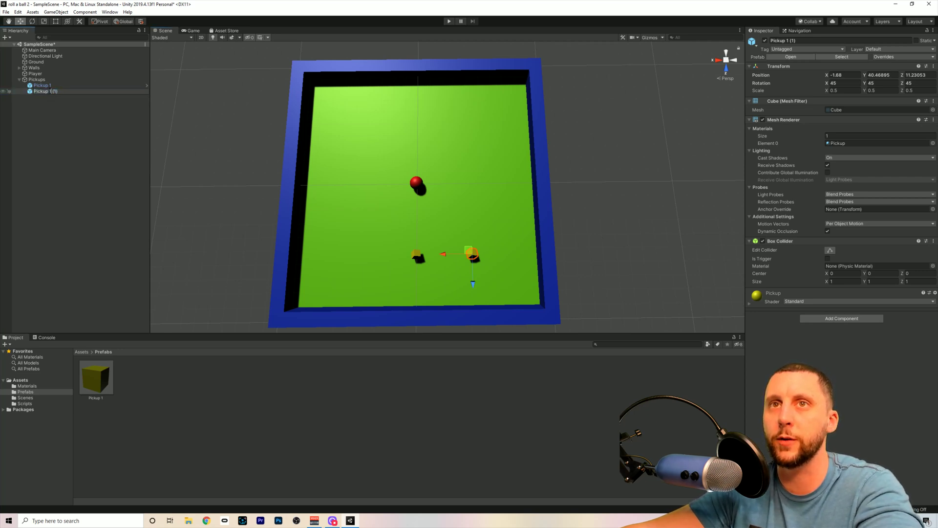
left_click_drag(47, 91, 104, 99)
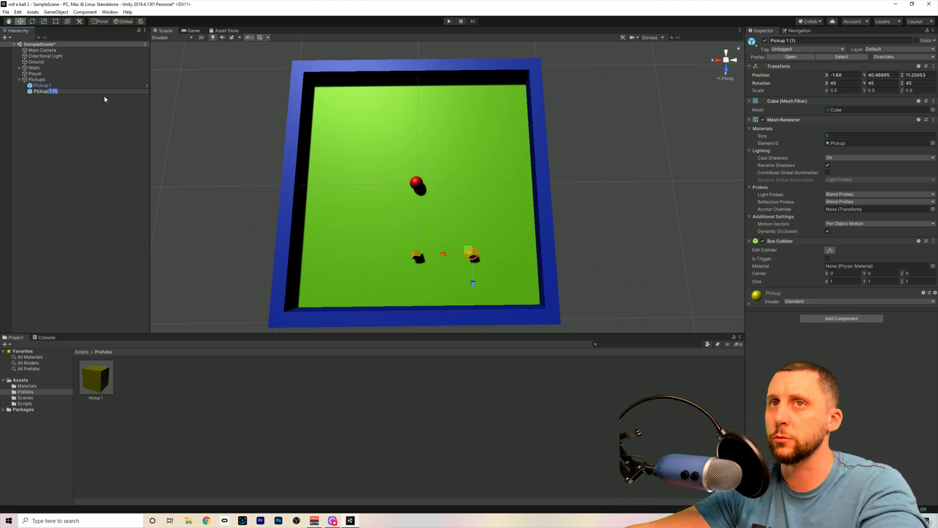
type("2")
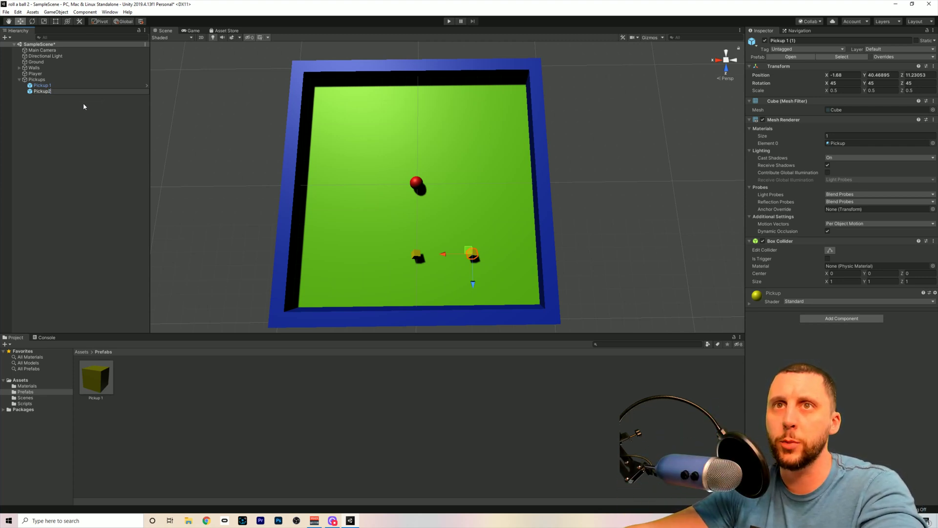
key("BackSpace")
type("2")
left_click(84, 106)
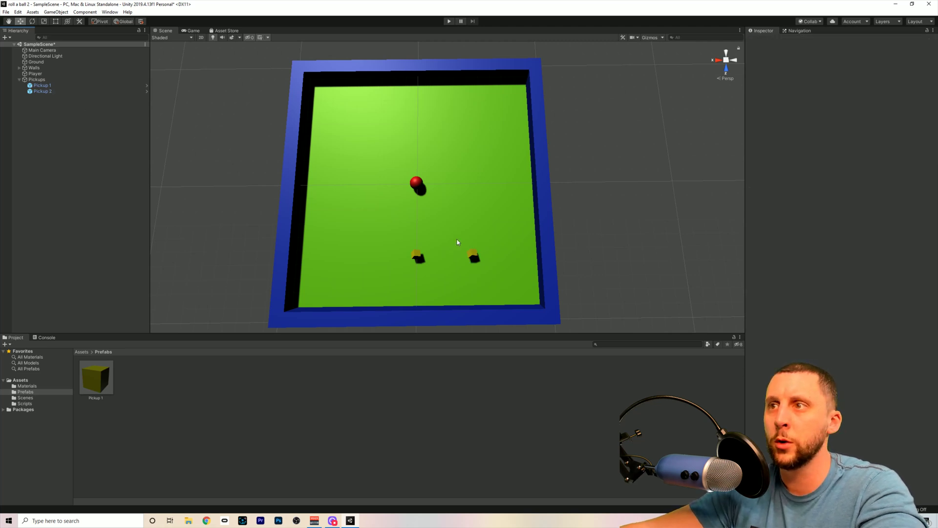
Duplicate Pickup 1 six times within the Pickups group
left_click(428, 256)
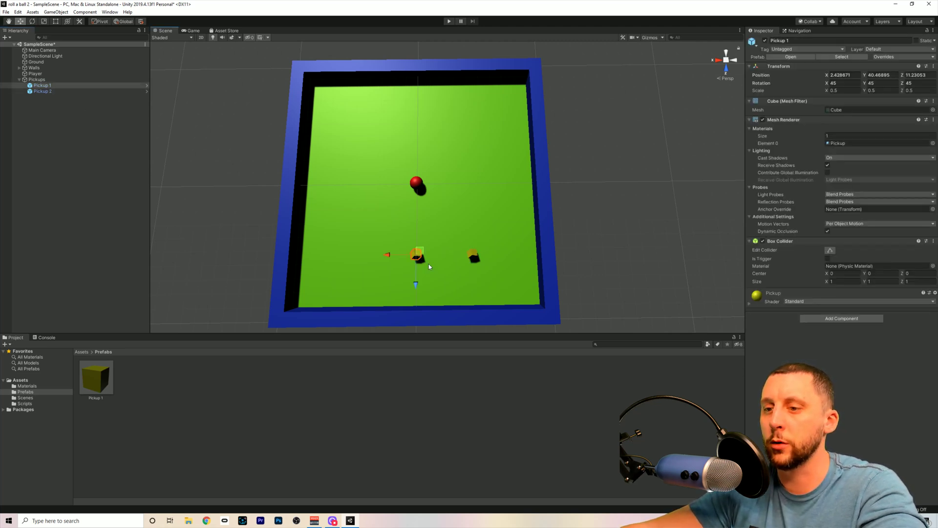
key("ctrl+d")
key("ctrl+d")
key("ctrl+d")
key("ctrl+d")
key("ctrl+d")
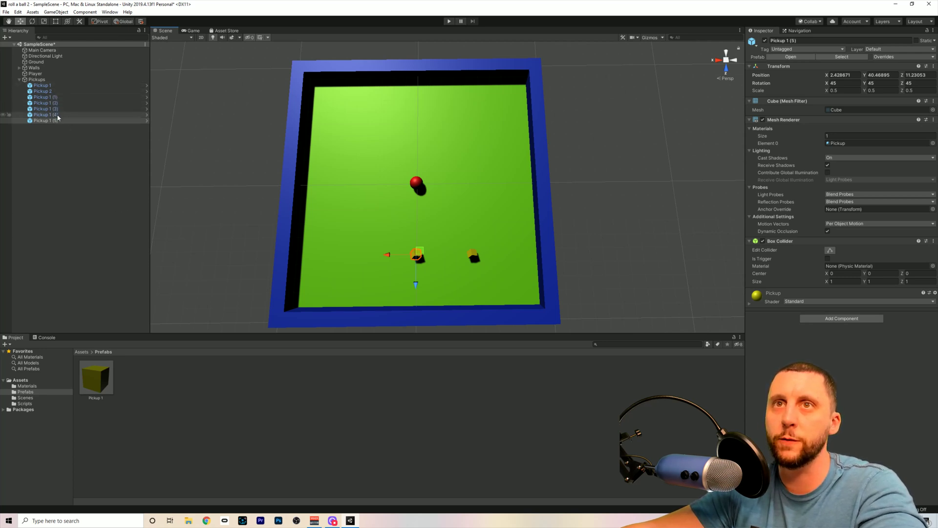
key("ctrl+d")
left_click(84, 133)
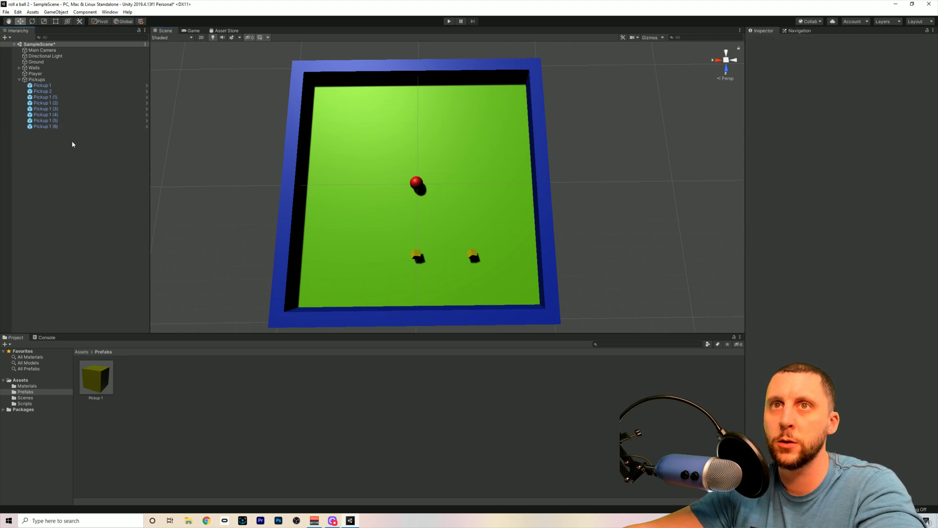
Rename the first two new Pickup 1 copies as Pickup 3 and Pickup 4
left_click(51, 97)
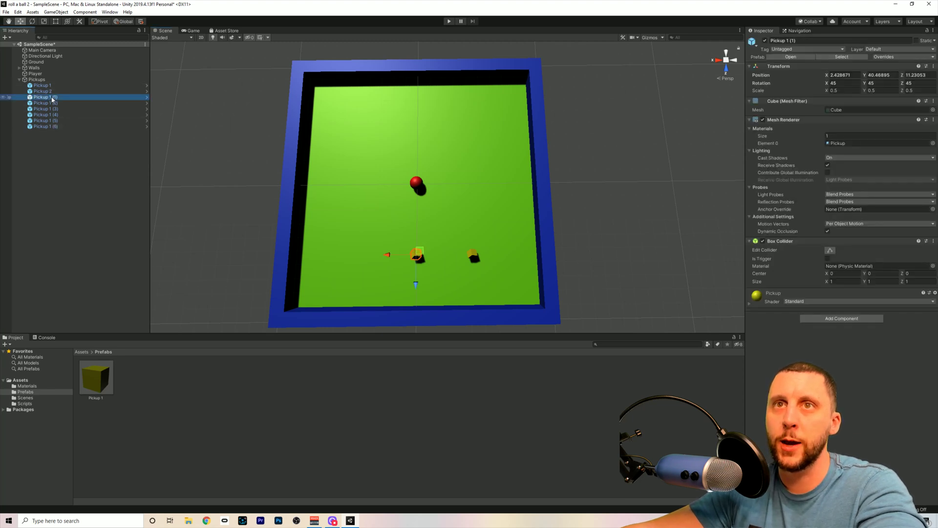
left_click(51, 98)
type("3")
left_click(52, 103)
left_click(53, 103)
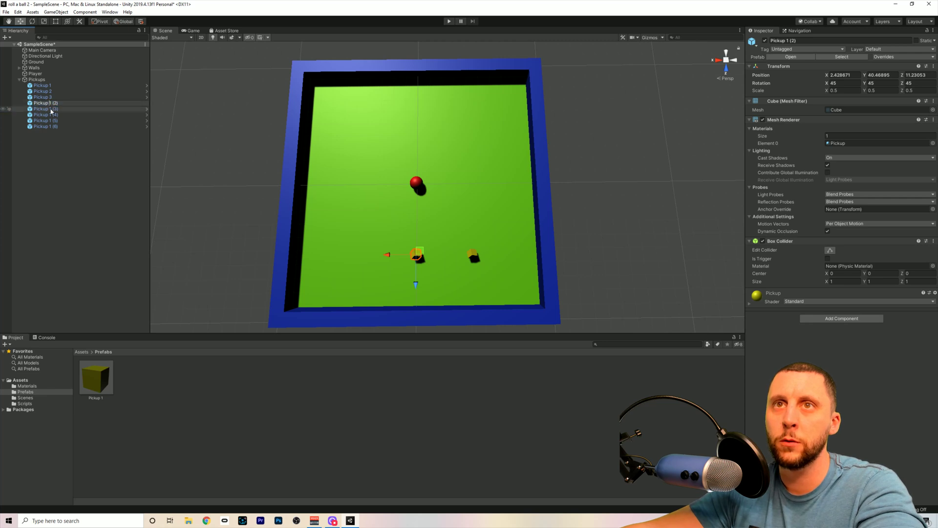
type("4")
Rename the two copies following Pickup 4 as Pickup 5 and Pickup 6
left_click(54, 110)
left_click(53, 111)
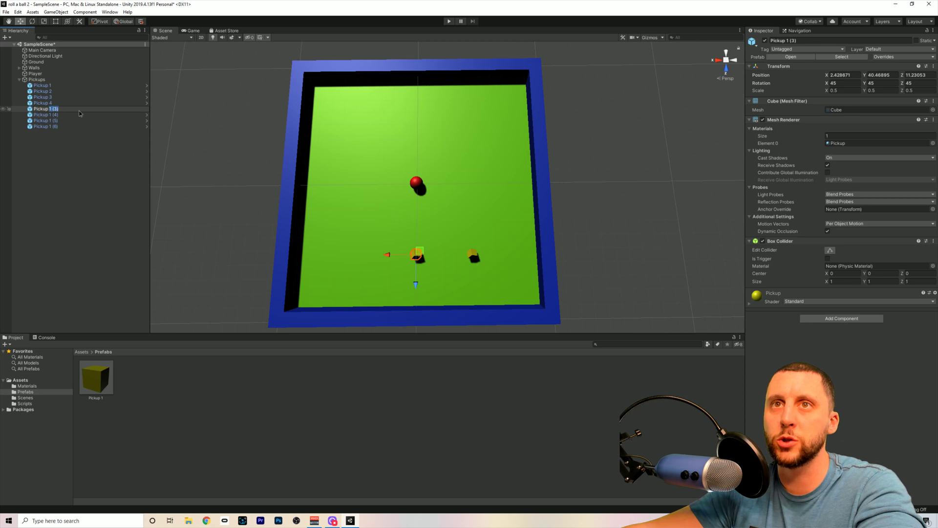
type("5")
left_click(55, 115)
left_click(51, 115)
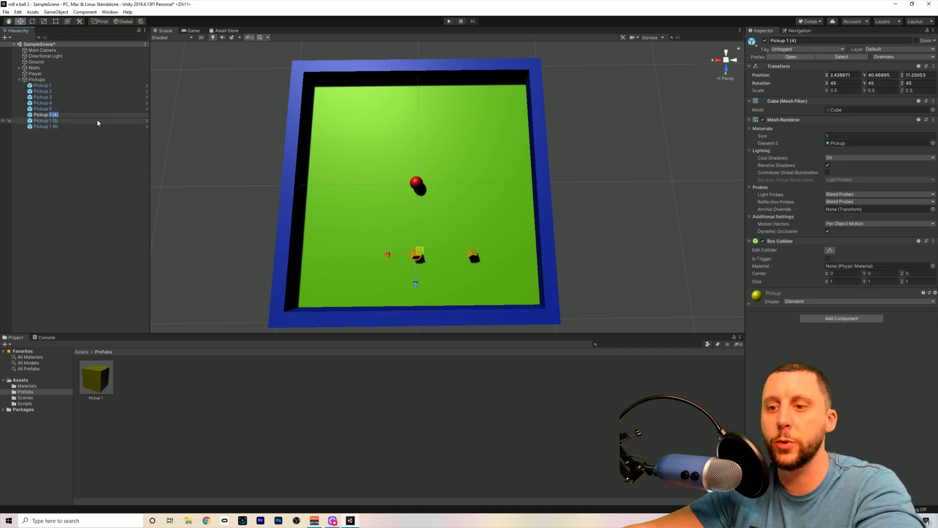
type("6")
key("Return")
Rename the last two copies in the Pickups group as Pickup 7 and Pickup 8
left_click(57, 121)
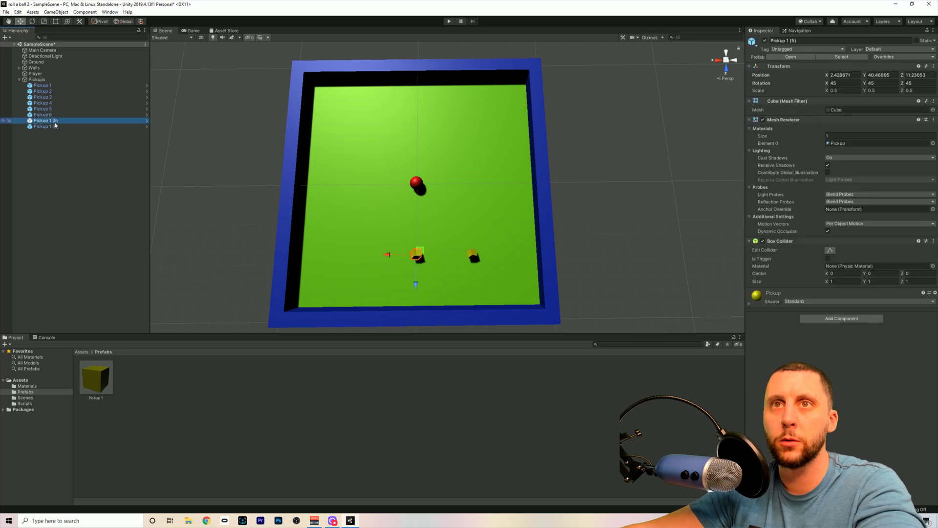
left_click(49, 121)
type("7")
key("Return")
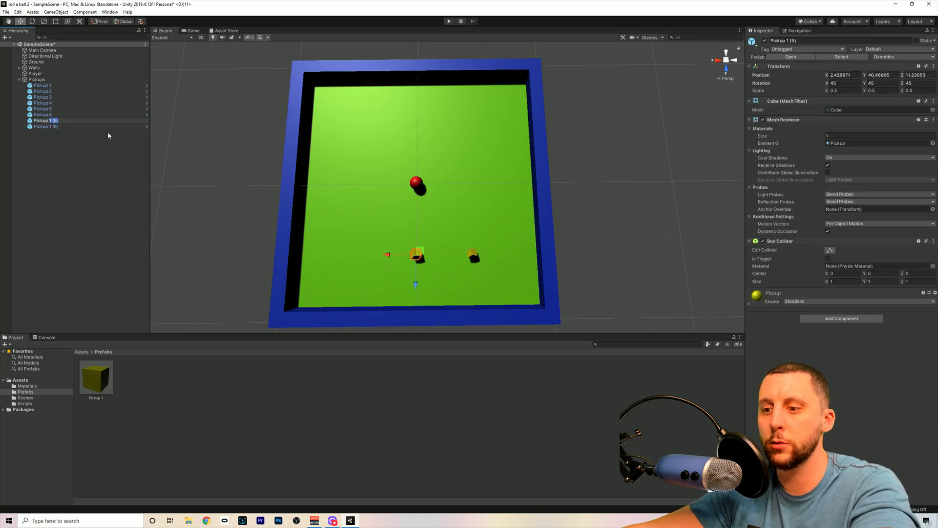
left_click(104, 133)
left_click(57, 127)
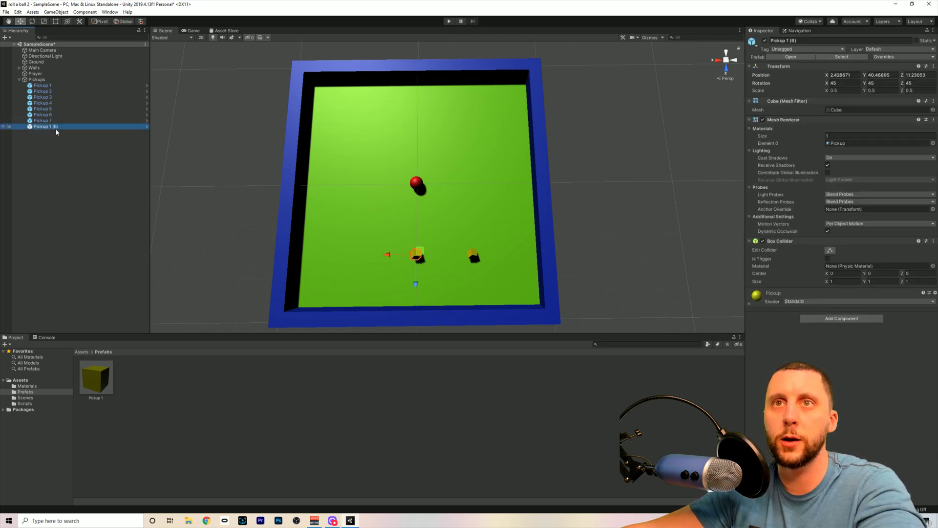
left_click(51, 127)
type("8")
key("Return")
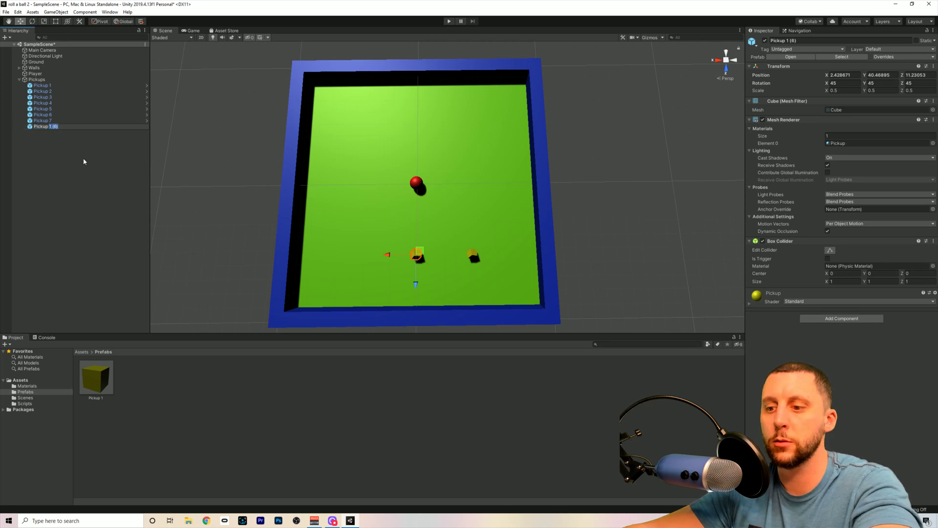
left_click(82, 170)
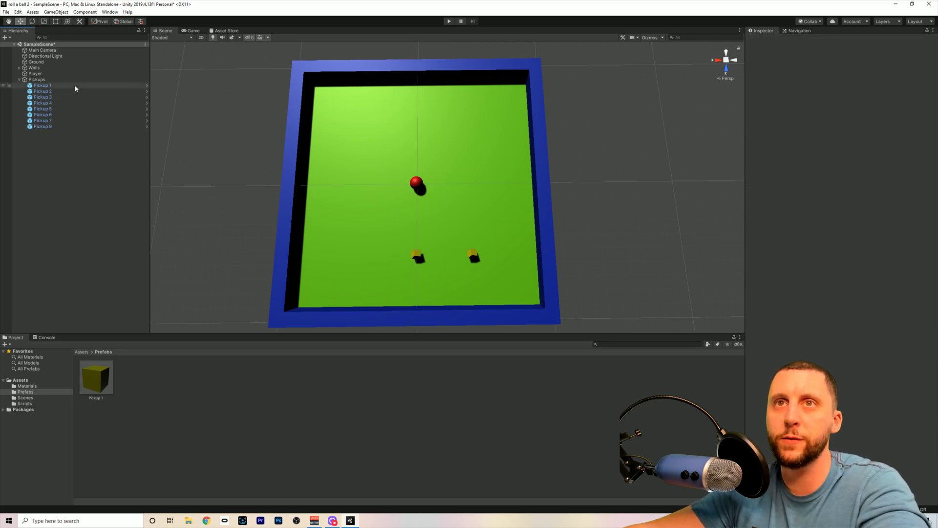
Move Pickup 8 along the X axis to the near left corner of the ground, in line with Pickup 1 and Pickup 2
left_click(415, 255)
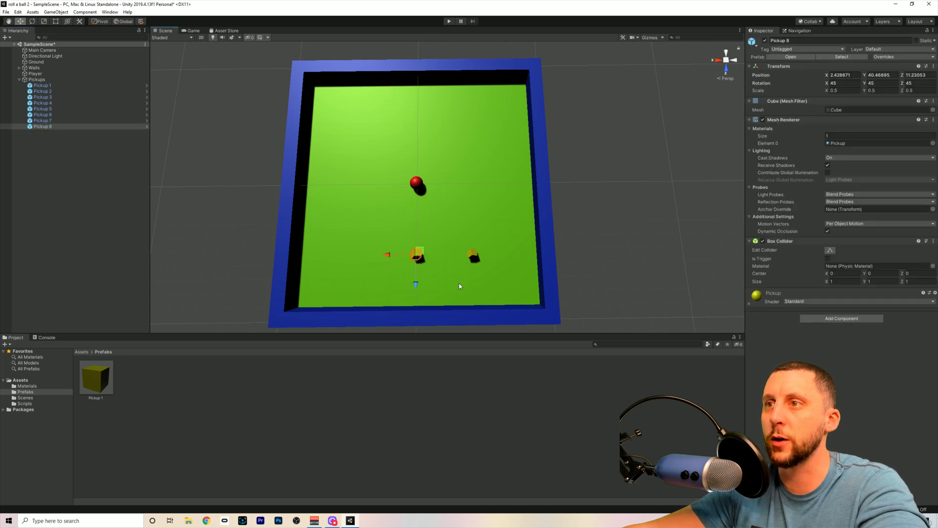
right_click_drag(460, 286, 424, 205)
left_click(426, 209)
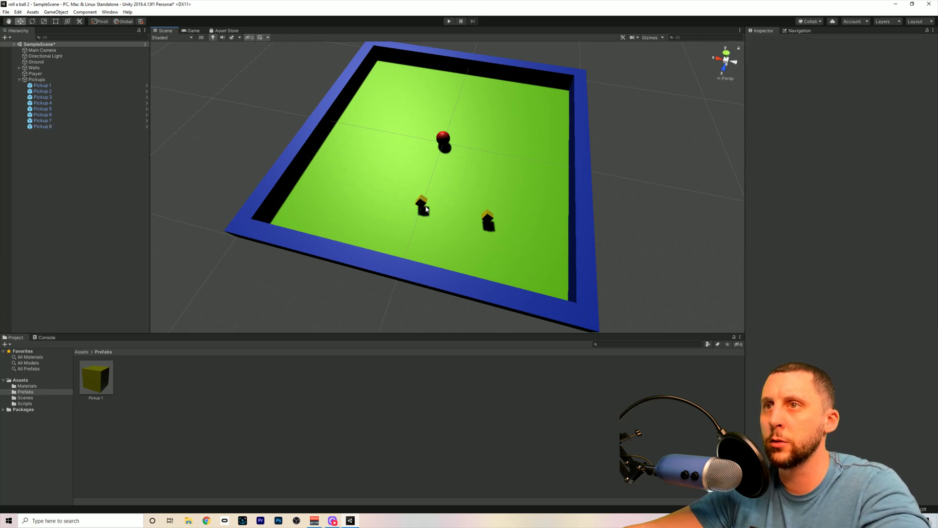
right_click_drag(426, 209, 427, 266)
left_click(417, 280)
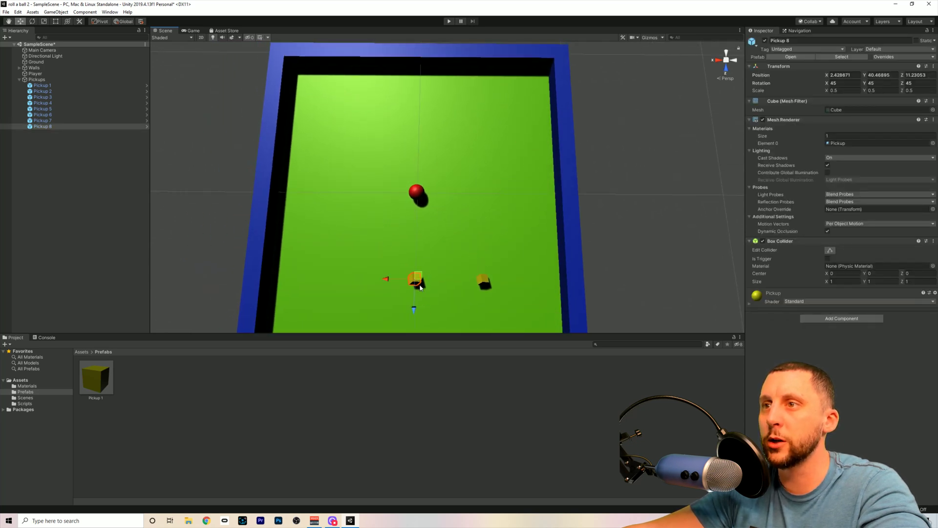
left_click_drag(386, 279, 300, 280)
Move Pickup 7 along the Z axis past the red ball to the middle of the ground's far side
left_click(418, 282)
left_click_drag(414, 309, 423, 79)
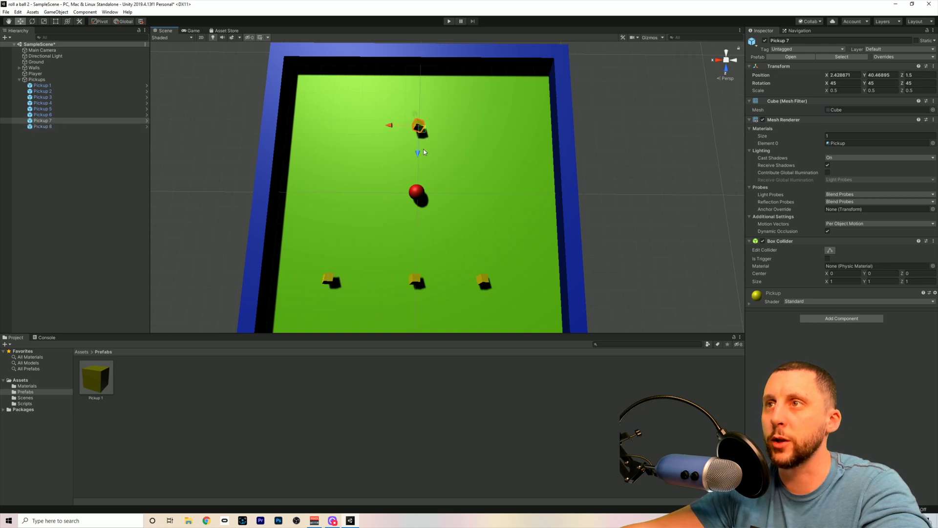
left_click_drag(418, 153, 418, 138)
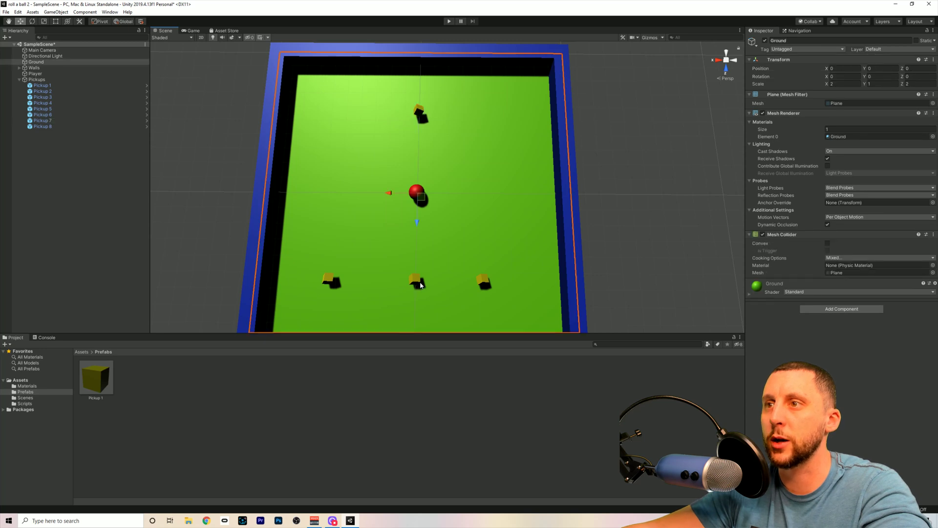
Place Pickup 6 left of the red ball at about X 7.96, Z 5.87, and Pickup 5 in the ground's far left corner
left_click(418, 283)
left_click_drag(417, 308, 339, 202)
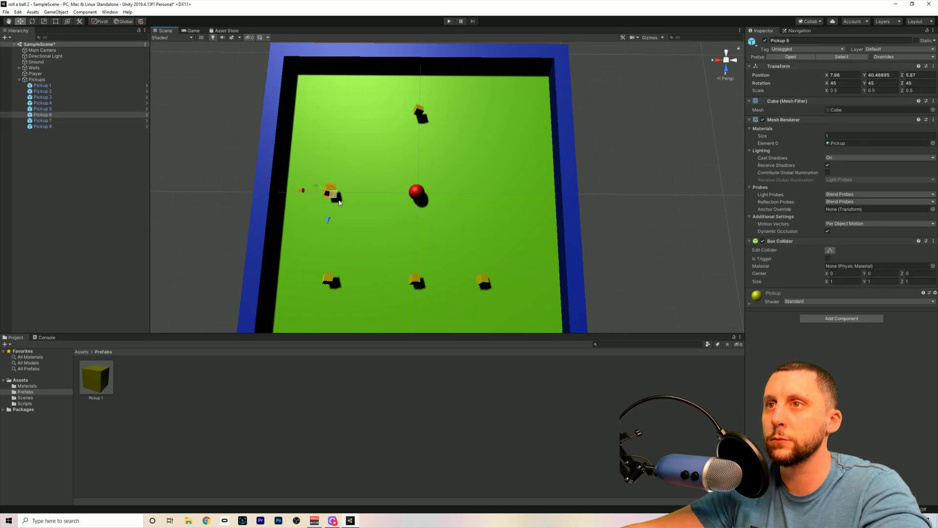
left_click(418, 283)
left_click_drag(417, 307, 303, 113)
Place Pickup 4 right of the red ball and shift Pickup 2 along the X axis to line up with it
left_click(419, 282)
left_click_drag(415, 310, 432, 226)
left_click_drag(385, 192, 463, 193)
left_click(484, 283)
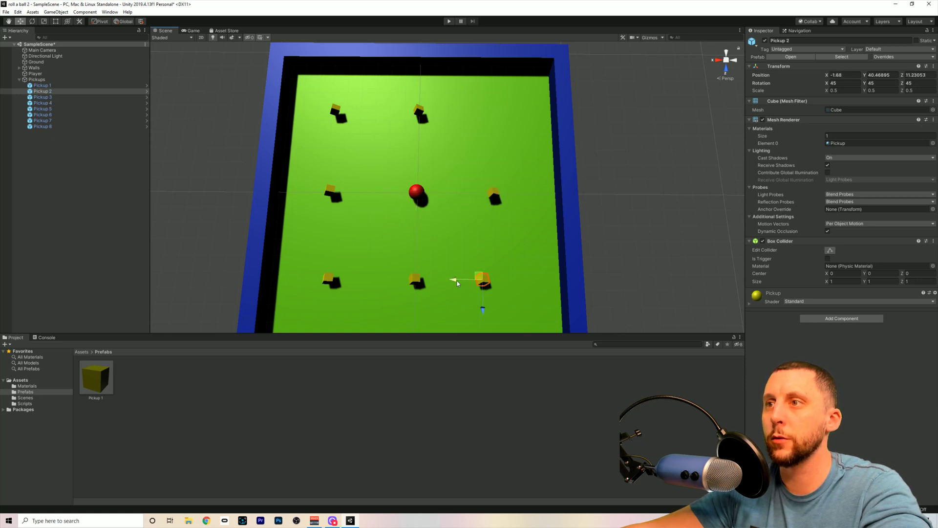
left_click_drag(456, 280, 467, 280)
Move Pickup 3 along the X and Z axes to the ground's far right corner, in line with Pickup 7 and Pickup 4
left_click(418, 282)
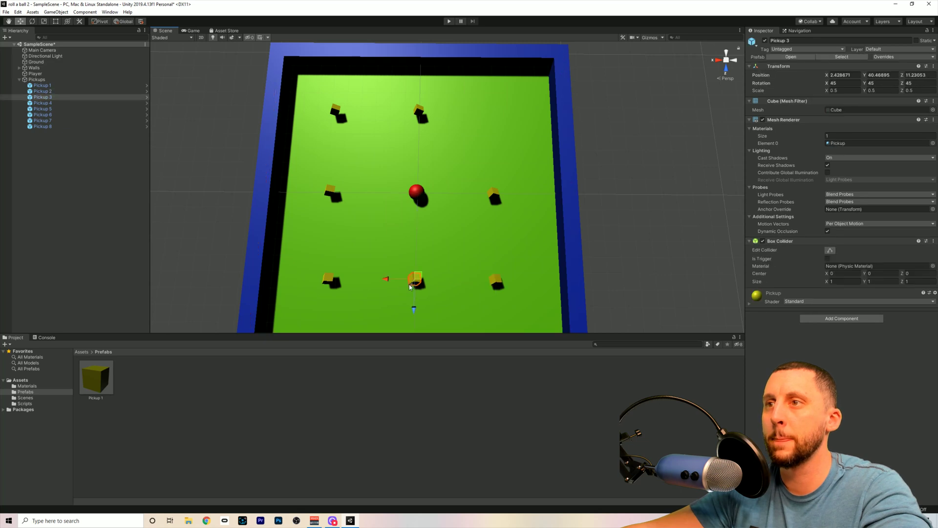
left_click_drag(388, 278, 470, 279)
left_click_drag(499, 308, 508, 130)
left_click(520, 175)
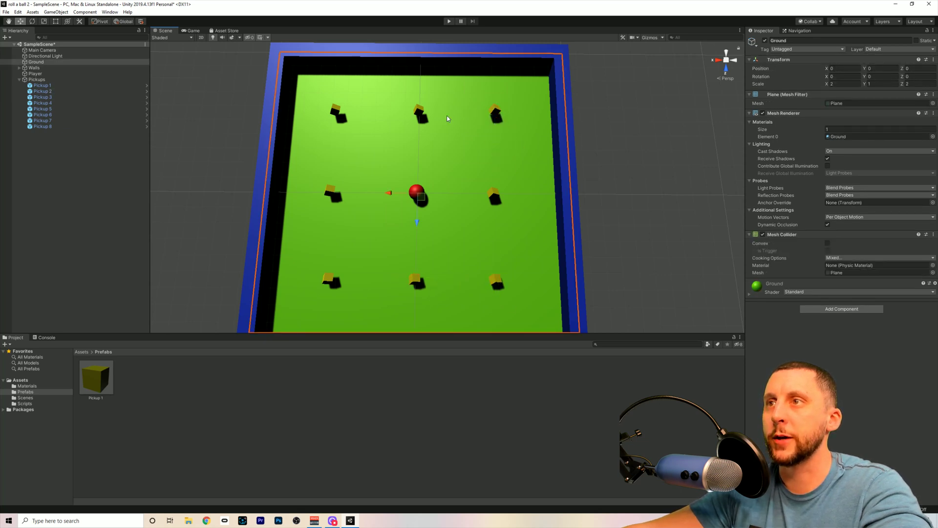
Run the game to test the scene with the eight pickups around the ball
left_click(448, 21)
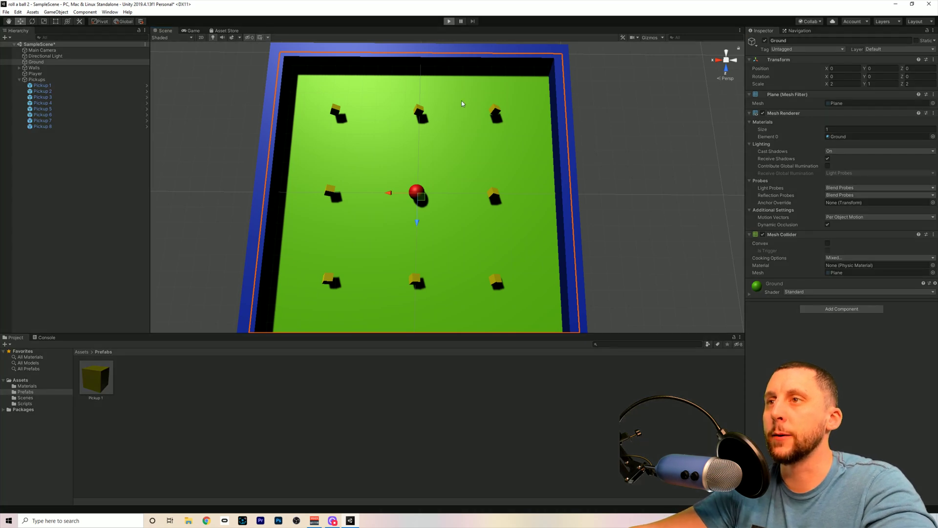